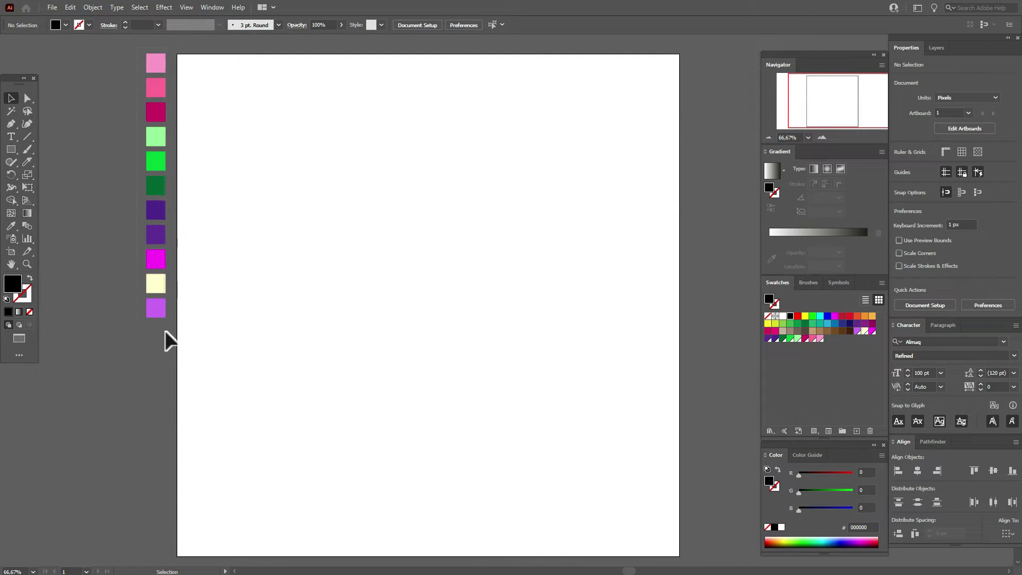
Step: Marquee-select the column of eleven colour-swatch rectangles left of the artboard
{"action": "left_click_drag", "start_coordinate": [166, 335], "coordinate": [166, 334]}
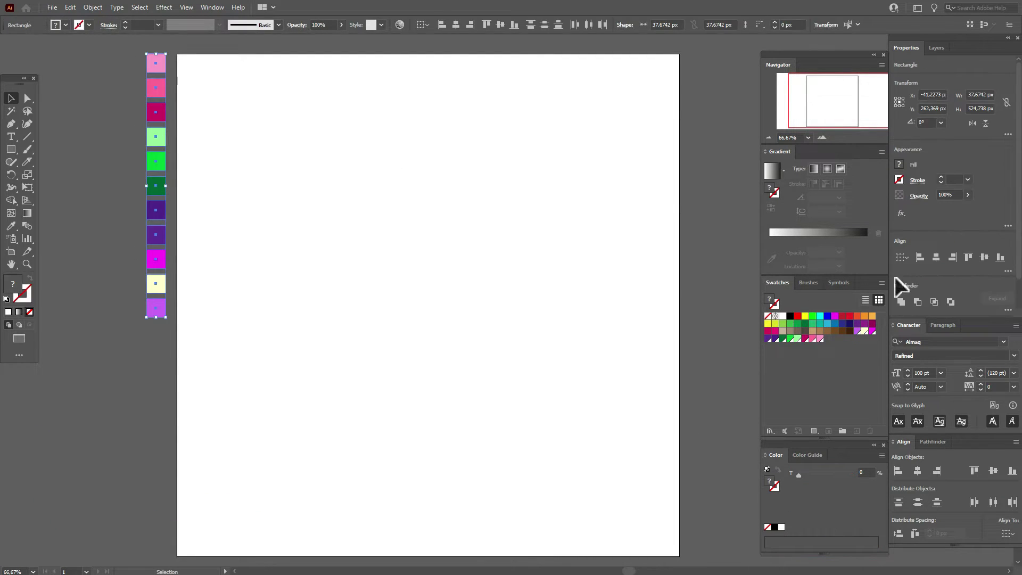
Step: Save the selected rectangle colours as the new swatch group Color Group 1
{"action": "left_click", "coordinate": [882, 283]}
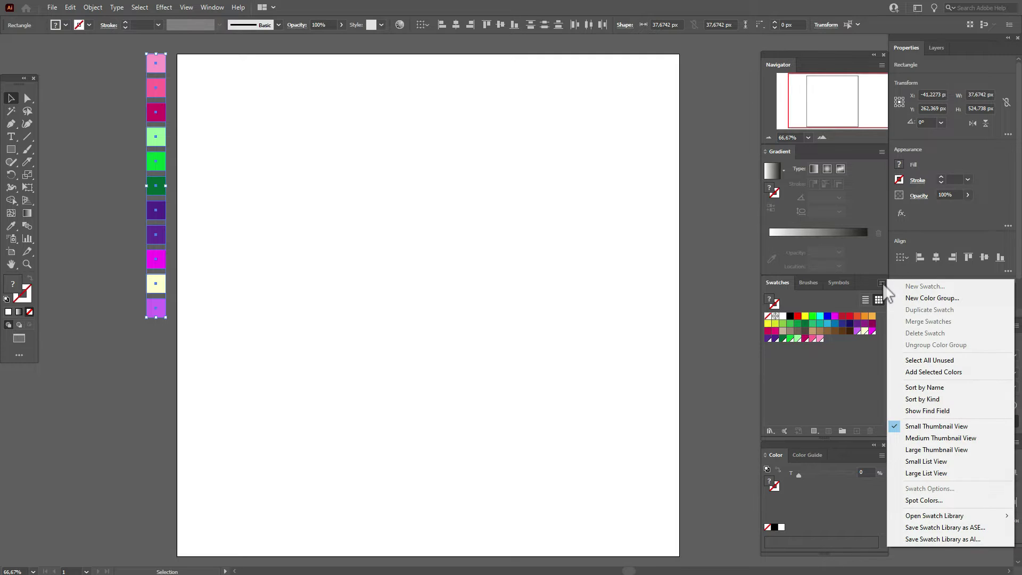
{"action": "left_click", "coordinate": [908, 296]}
{"action": "left_click", "coordinate": [498, 318]}
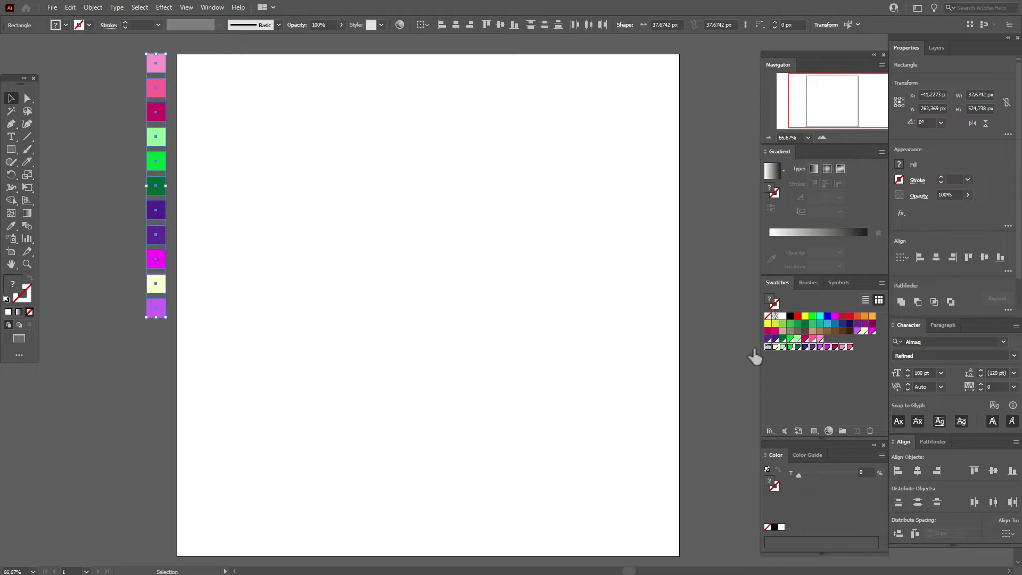
{"action": "left_click", "coordinate": [691, 299]}
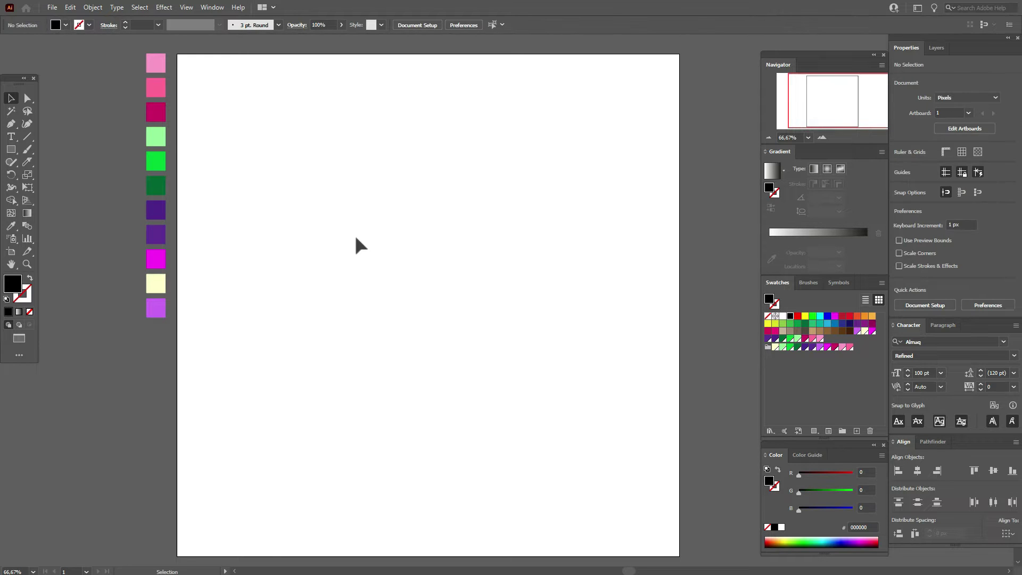
{"action": "left_click", "coordinate": [10, 135]}
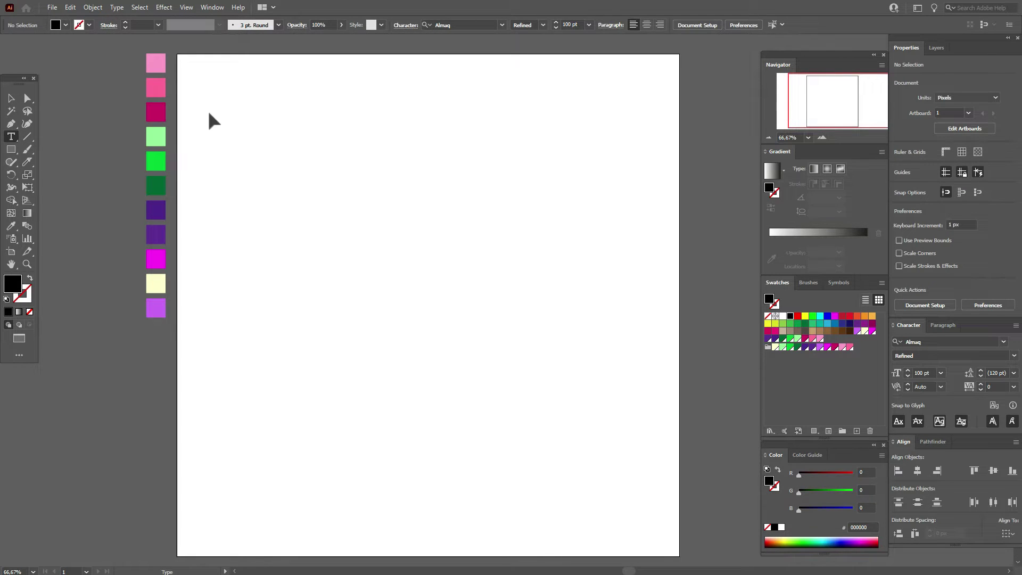
Step: Create three text frames reading 'IF NOT', 'NOW' and 'WHEN?'
{"action": "left_click_drag", "start_coordinate": [202, 83], "coordinate": [518, 300]}
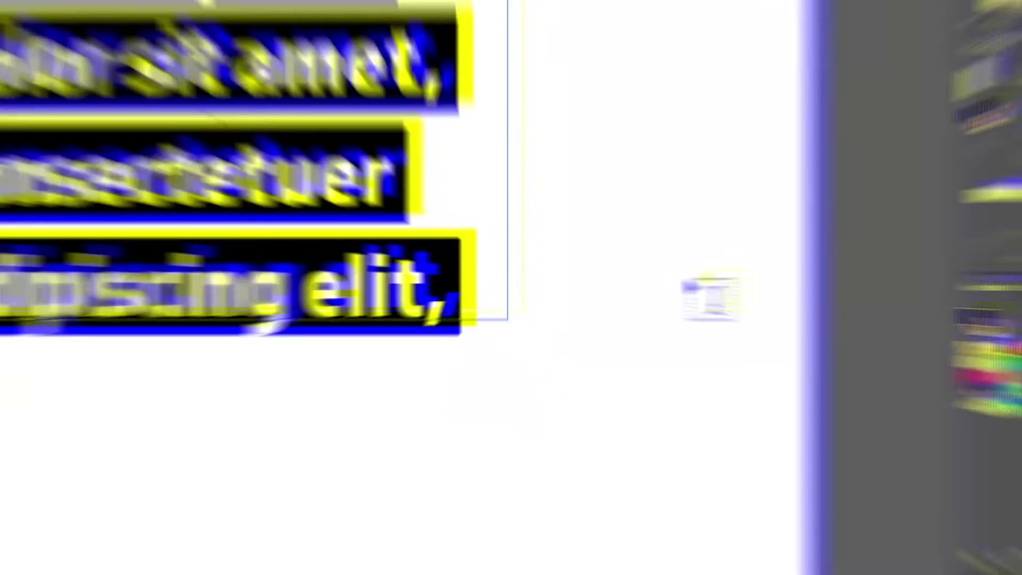
{"action": "type", "text": "IF "}
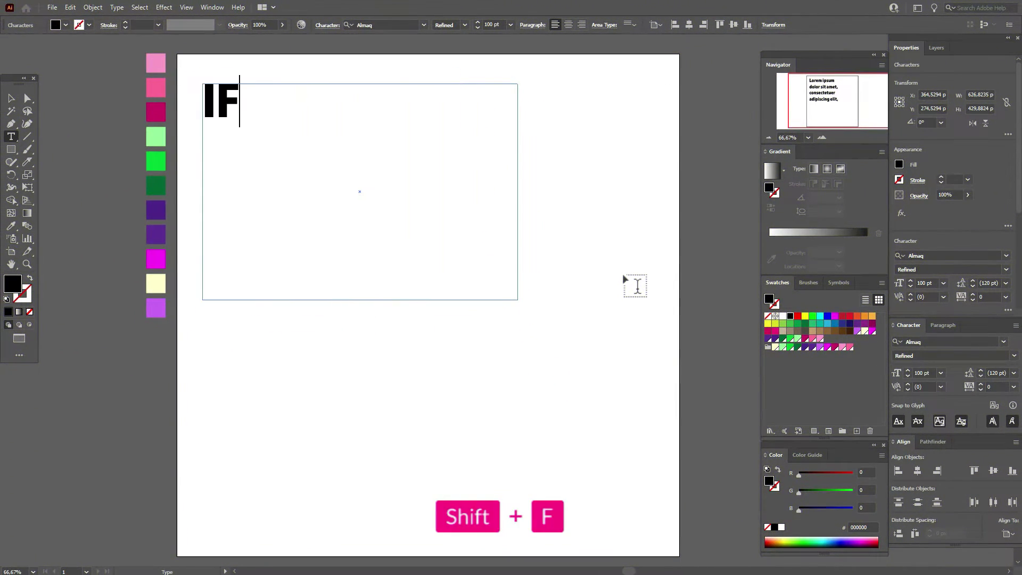
{"action": "type", "text": "NOT"}
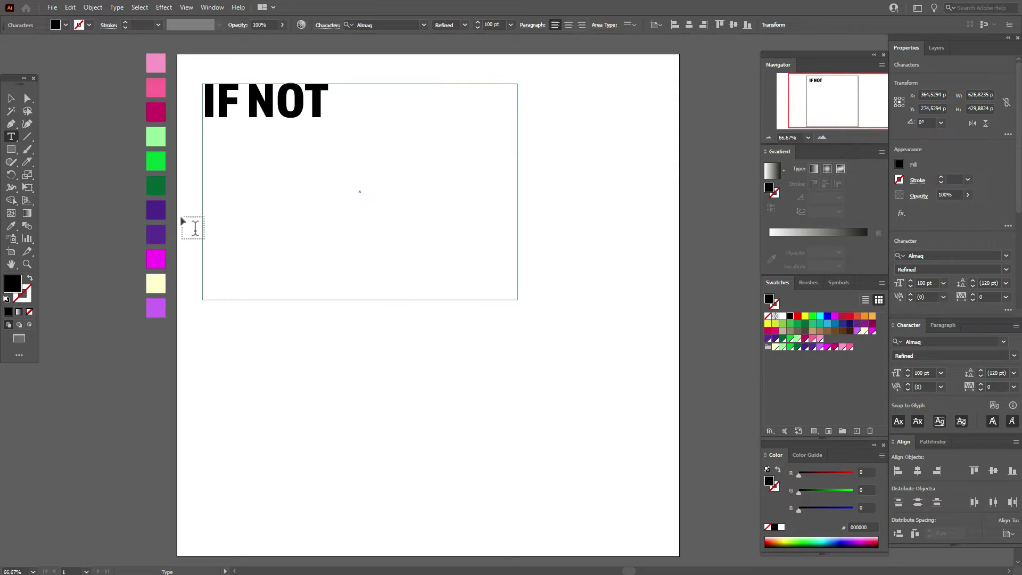
{"action": "left_click_drag", "start_coordinate": [182, 212], "coordinate": [511, 338]}
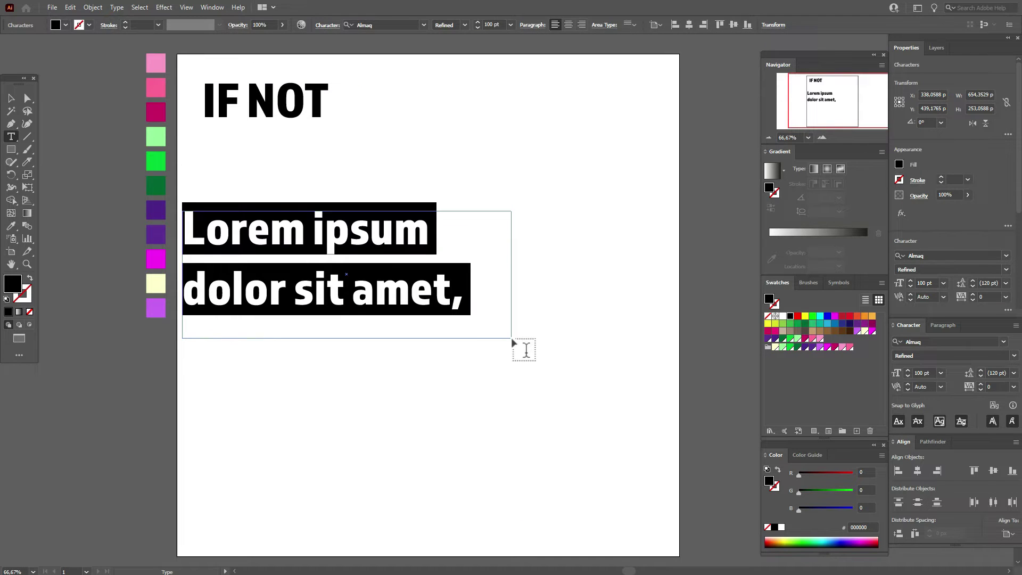
{"action": "type", "text": "NOW"}
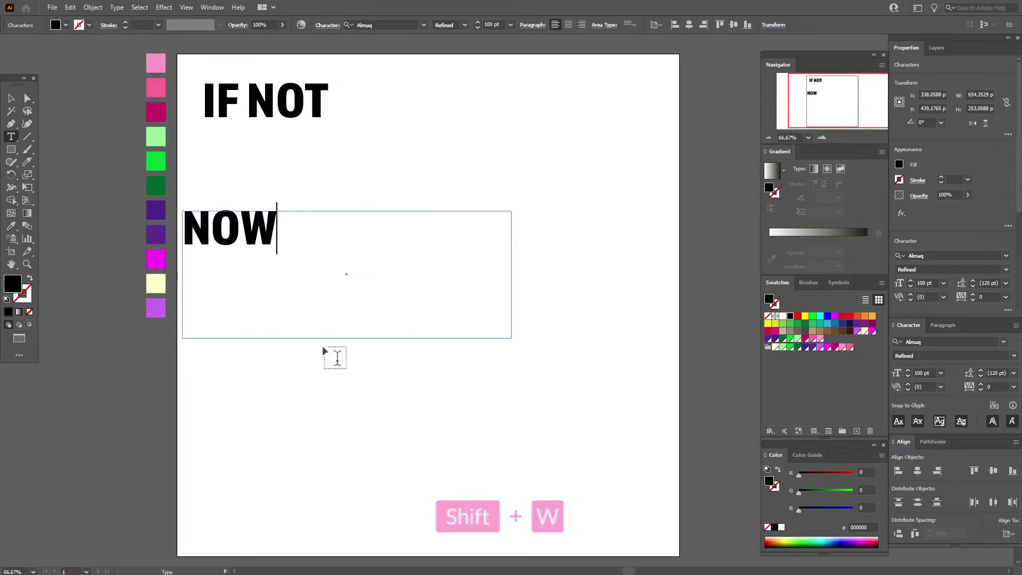
{"action": "left_click_drag", "start_coordinate": [192, 371], "coordinate": [432, 461]}
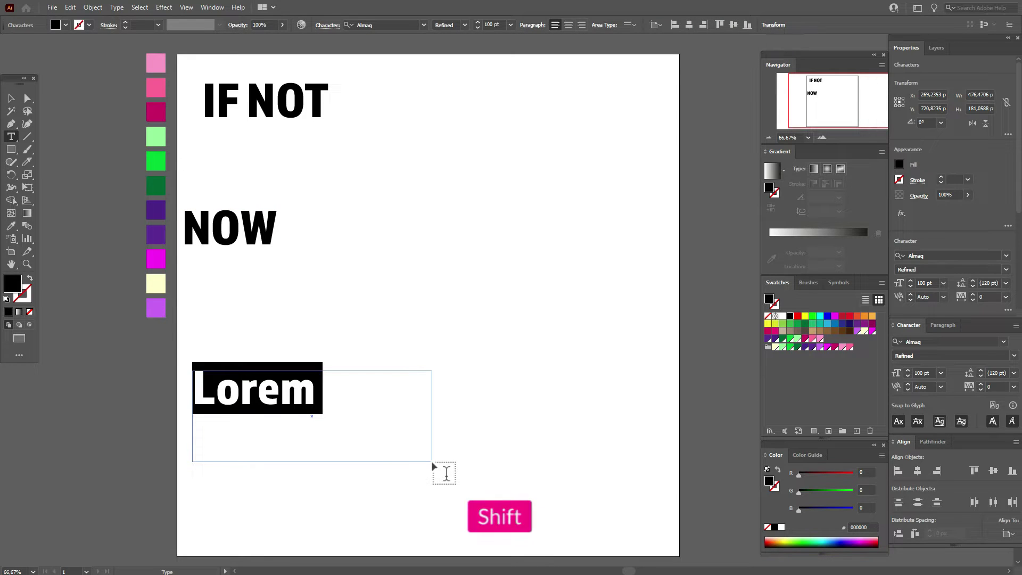
{"action": "type", "text": "WHE"}
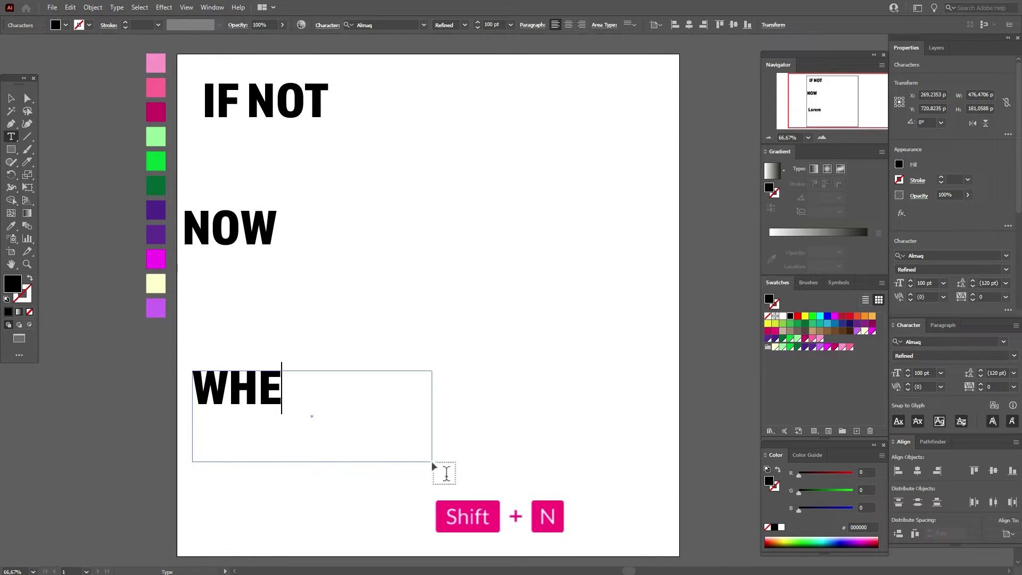
{"action": "type", "text": "N&"}
{"action": "key", "text": "BackSpace"}
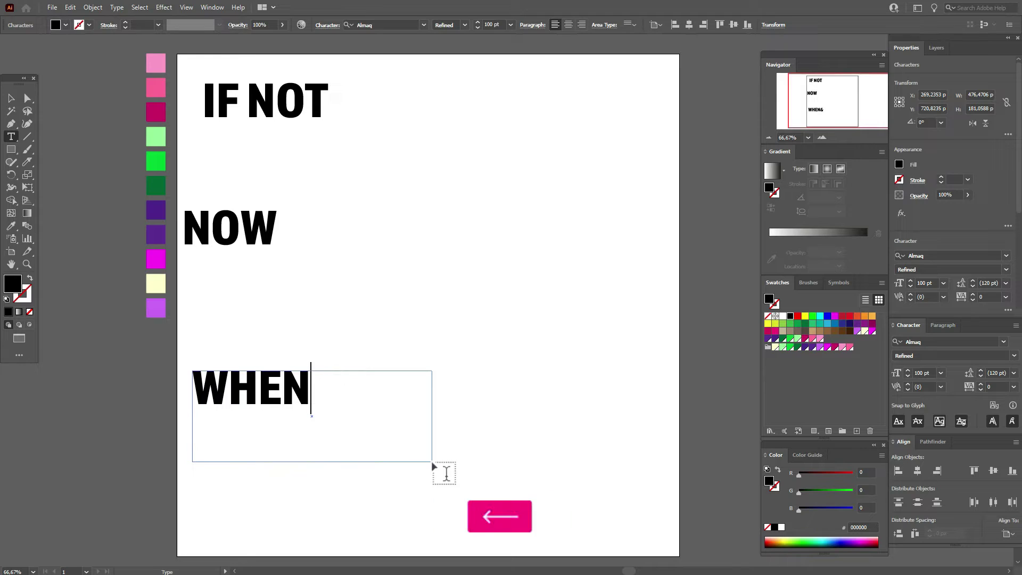
{"action": "type", "text": "?"}
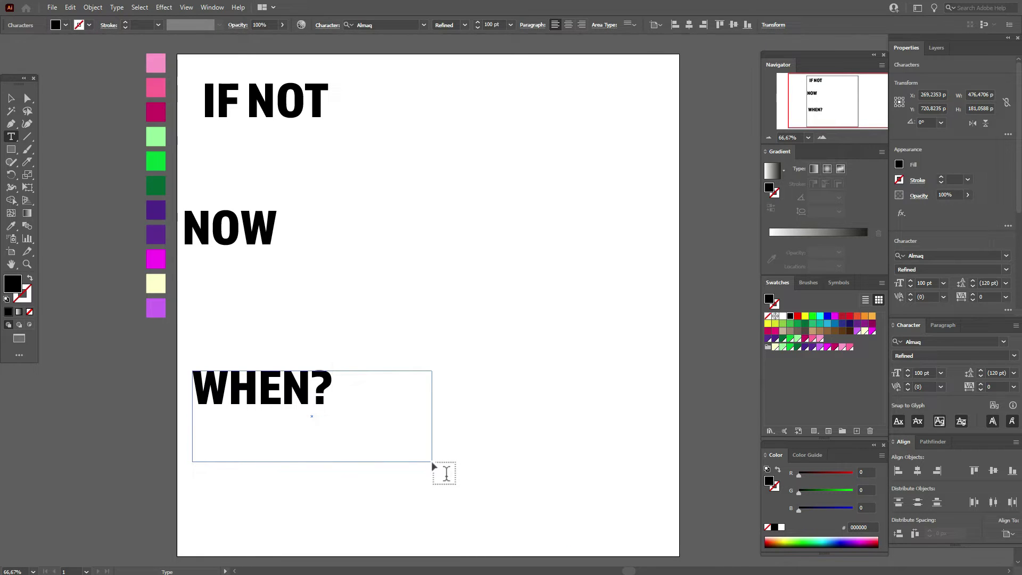
Step: Move NOW and WHEN? up into a tight stack beneath IF NOT
{"action": "left_click", "coordinate": [11, 100]}
{"action": "left_click_drag", "start_coordinate": [261, 231], "coordinate": [281, 164]}
{"action": "left_click_drag", "start_coordinate": [261, 392], "coordinate": [274, 218]}
{"action": "left_click", "coordinate": [145, 373]}
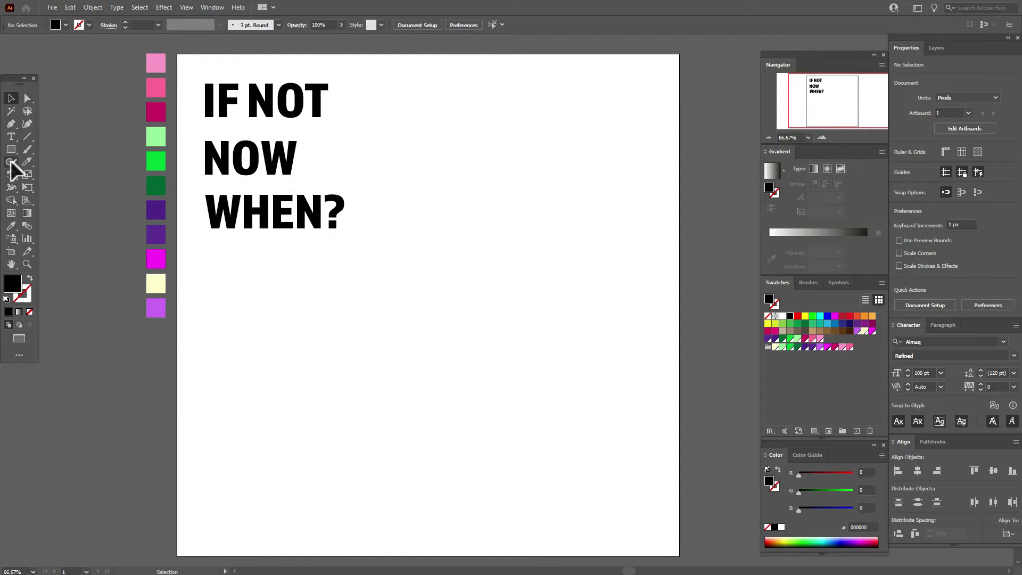
Step: Draw a large black circle below the text
{"action": "left_click_drag", "start_coordinate": [10, 150], "coordinate": [62, 176]}
{"action": "key", "text": "shift"}
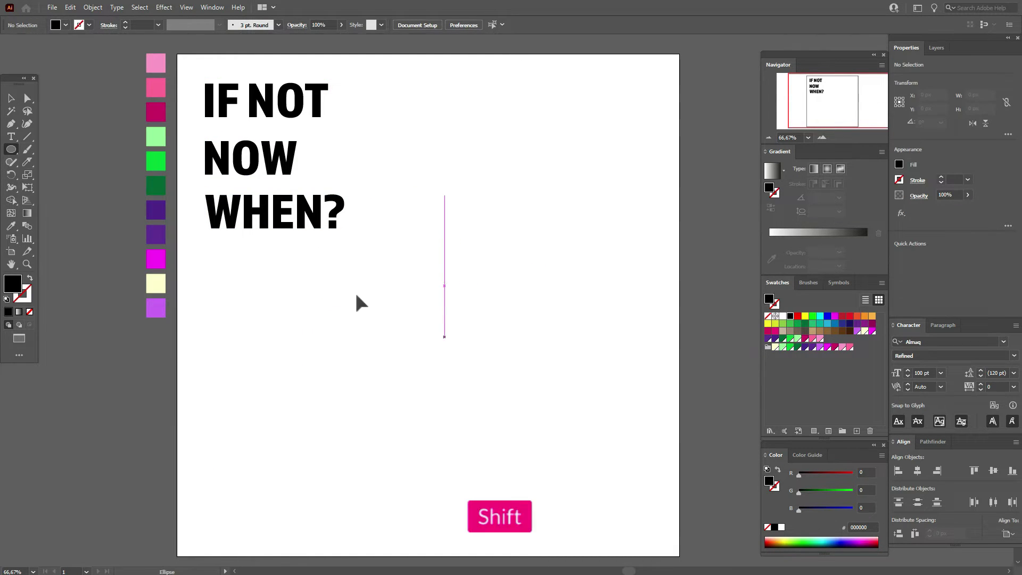
{"action": "mouse_move", "coordinate": [467, 400]}
{"action": "left_mouse_down"}
{"action": "mouse_move", "coordinate": [589, 447]}
{"action": "mouse_move", "coordinate": [595, 532]}
{"action": "left_mouse_up"}
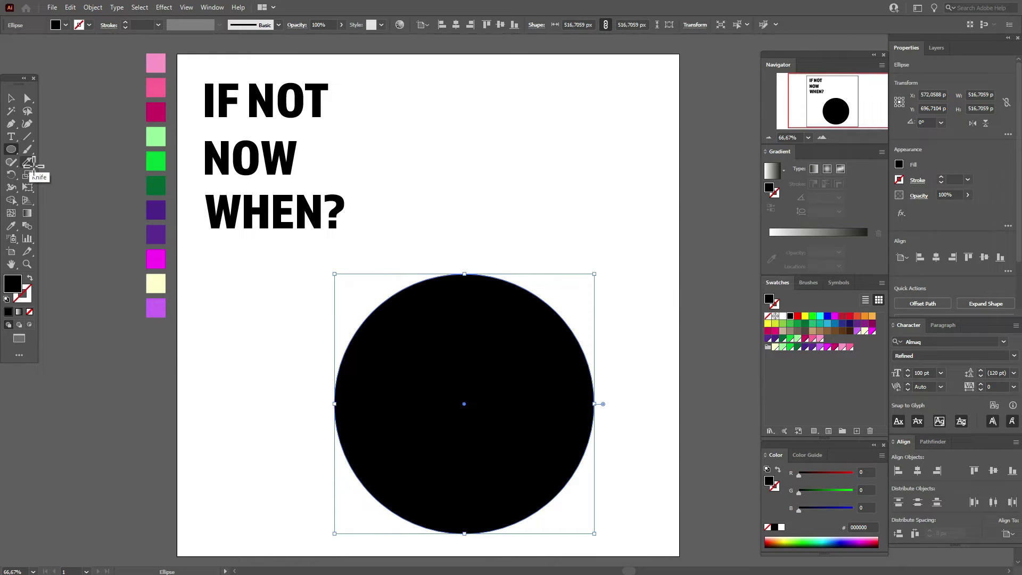
Step: Slice two curved cuts across the circle's upper and lower parts
{"action": "left_click", "coordinate": [28, 162]}
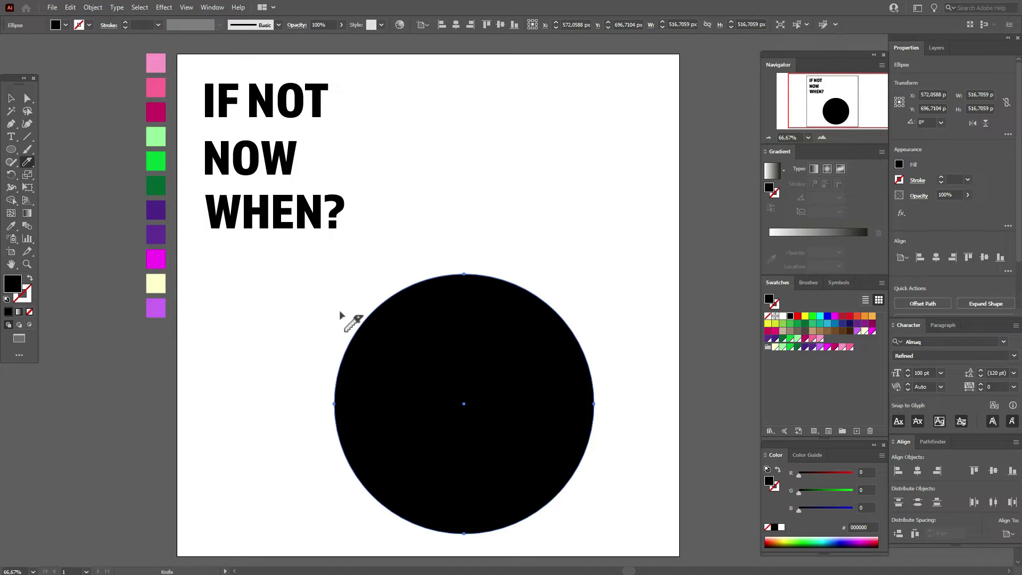
{"action": "mouse_move", "coordinate": [331, 308]}
{"action": "left_mouse_down"}
{"action": "mouse_move", "coordinate": [372, 331]}
{"action": "mouse_move", "coordinate": [455, 345]}
{"action": "mouse_move", "coordinate": [542, 329]}
{"action": "left_mouse_up"}
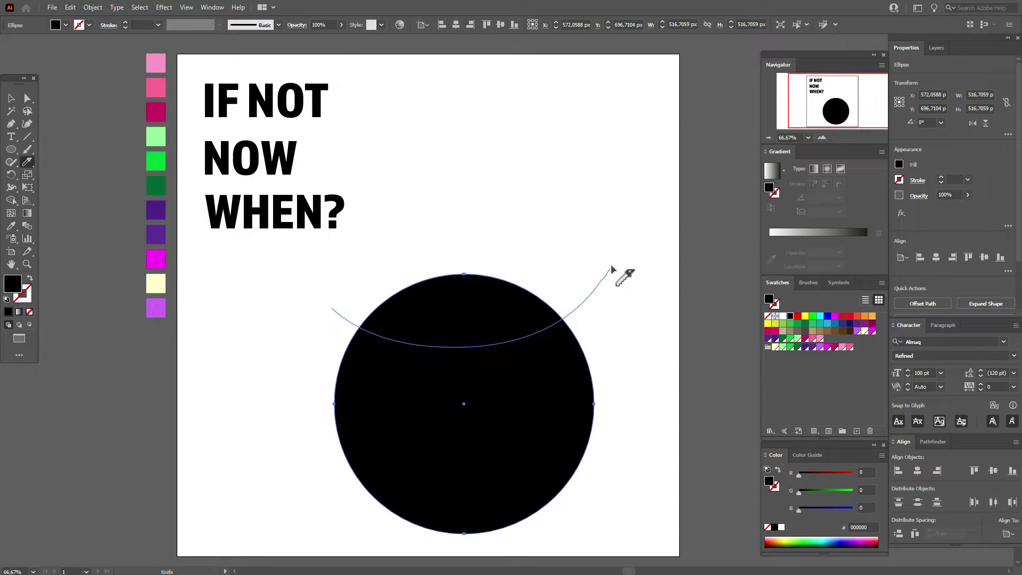
{"action": "left_click_drag", "start_coordinate": [611, 269], "coordinate": [612, 283]}
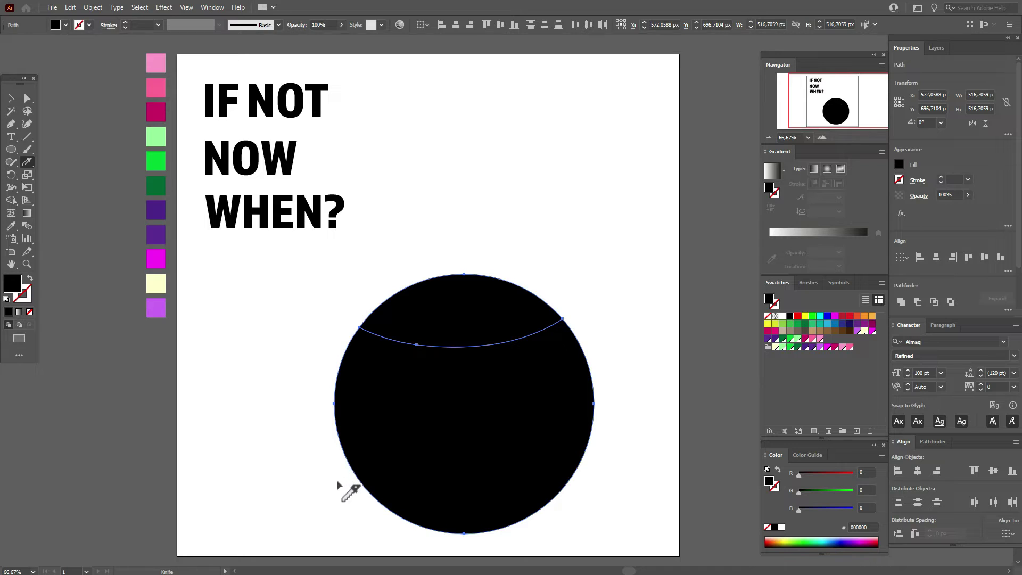
{"action": "left_click_drag", "start_coordinate": [398, 453], "coordinate": [533, 473]}
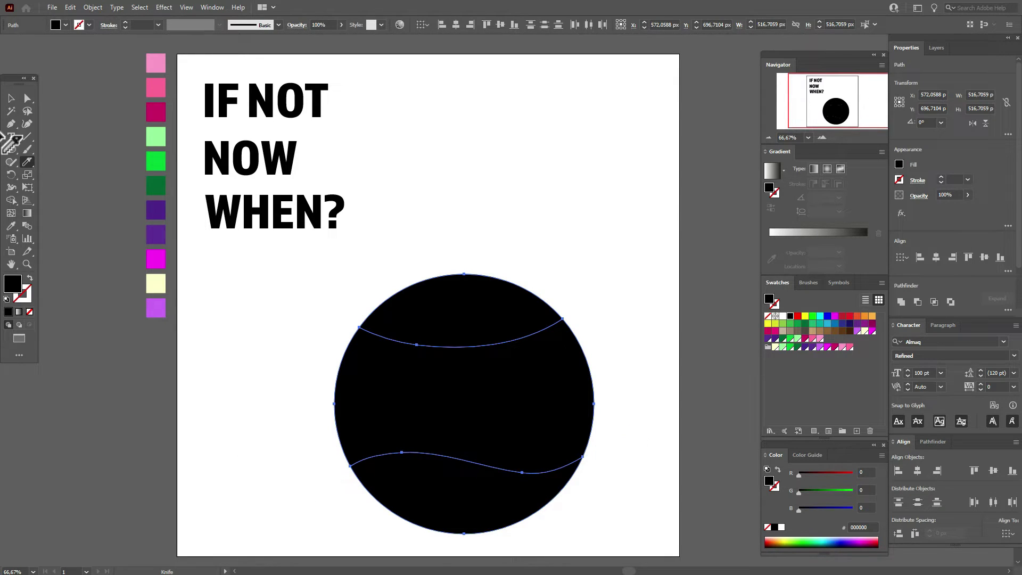
Step: Nudge the top piece up and the lower piece down to open white gaps
{"action": "left_click", "coordinate": [11, 98]}
{"action": "left_click", "coordinate": [663, 282]}
{"action": "left_click", "coordinate": [491, 315]}
{"action": "key", "text": "Up"}
{"action": "key", "text": "Up"}
{"action": "key", "text": "Up"}
{"action": "key", "text": "Up"}
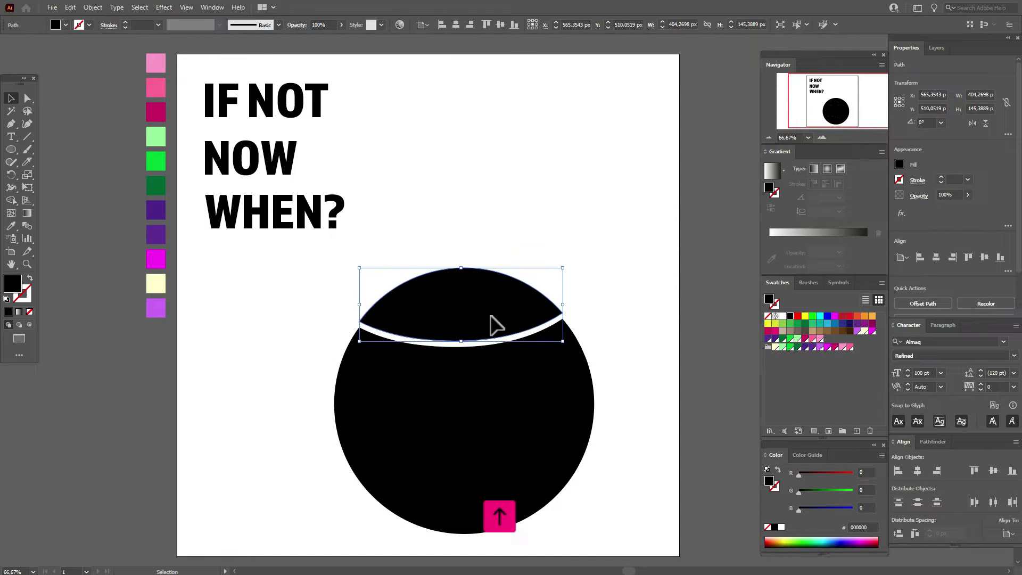
{"action": "left_click", "coordinate": [508, 515]}
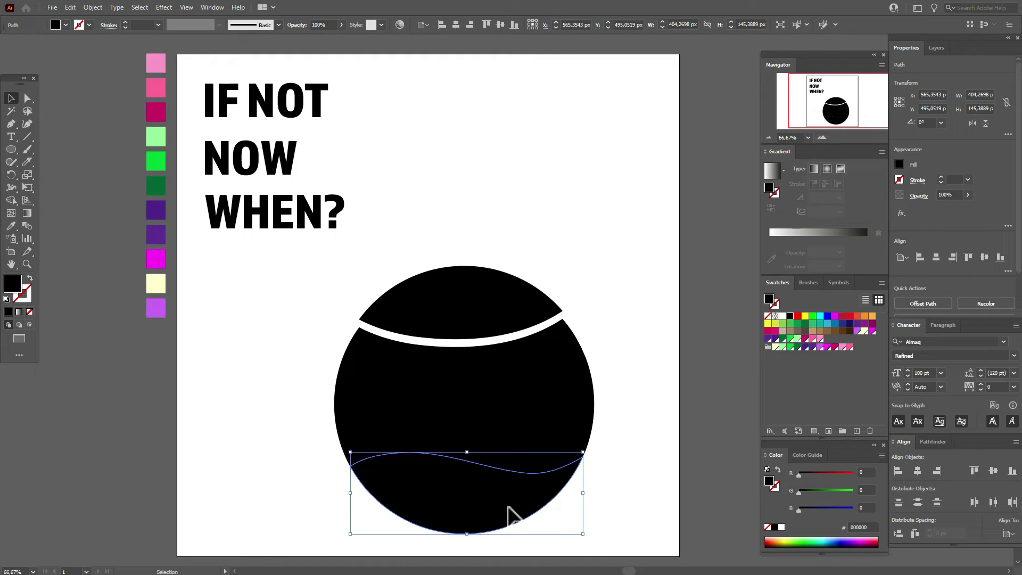
{"action": "key", "text": "Down"}
{"action": "key", "text": "Down"}
{"action": "key", "text": "Down"}
{"action": "key", "text": "Down"}
{"action": "key", "text": "Down"}
{"action": "key", "text": "Down"}
{"action": "key", "text": "Down"}
{"action": "key", "text": "Down"}
{"action": "key", "text": "Down"}
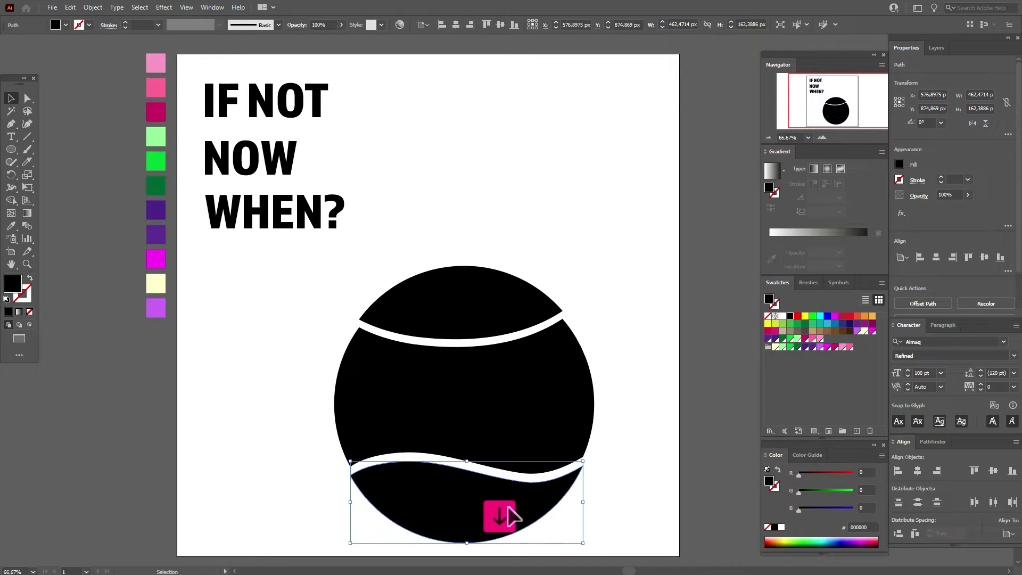
{"action": "left_click", "coordinate": [477, 329]}
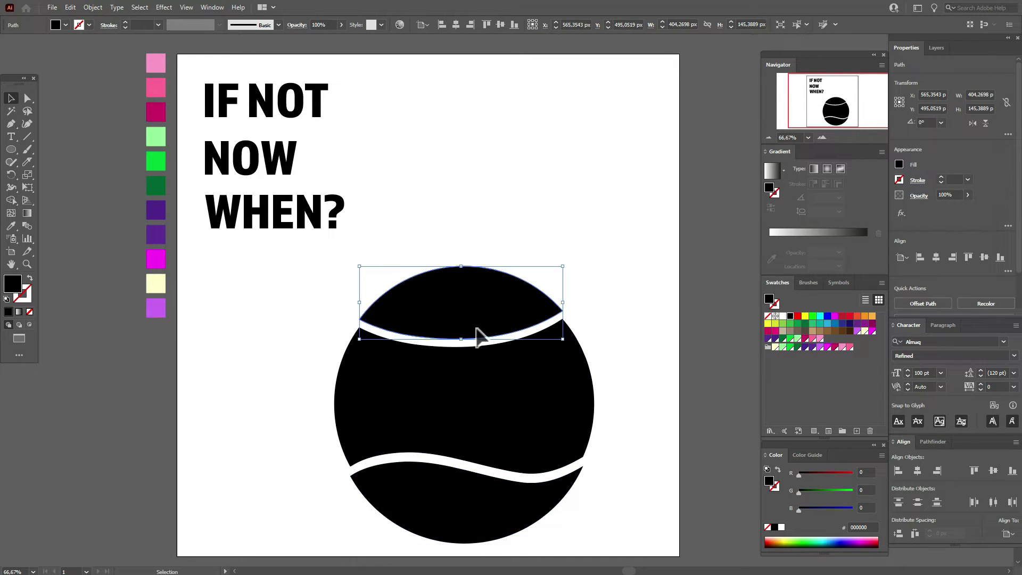
{"action": "key", "text": "Up"}
{"action": "key", "text": "Up"}
{"action": "key", "text": "Up"}
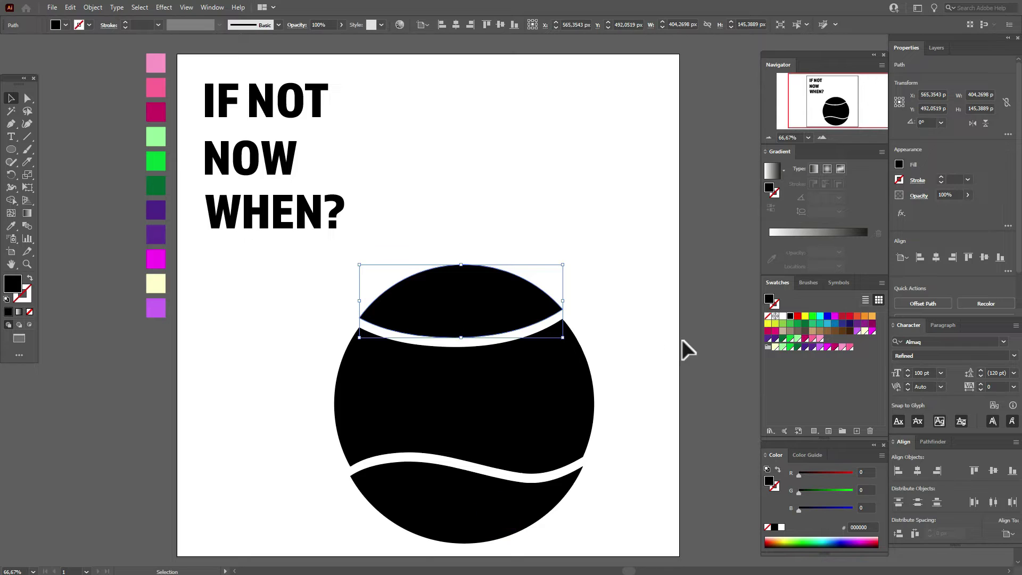
{"action": "left_click", "coordinate": [596, 334]}
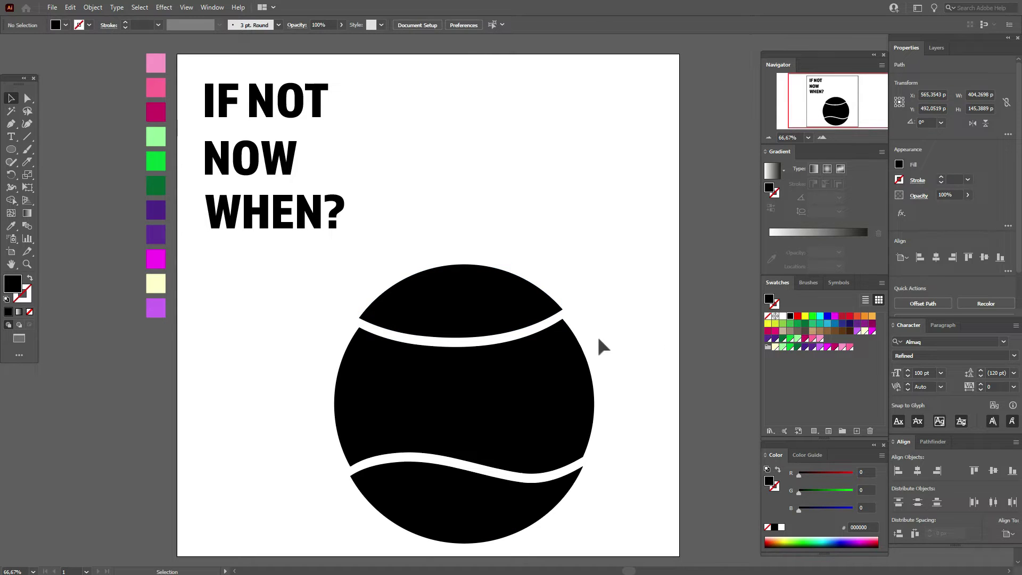
{"action": "left_click", "coordinate": [470, 325]}
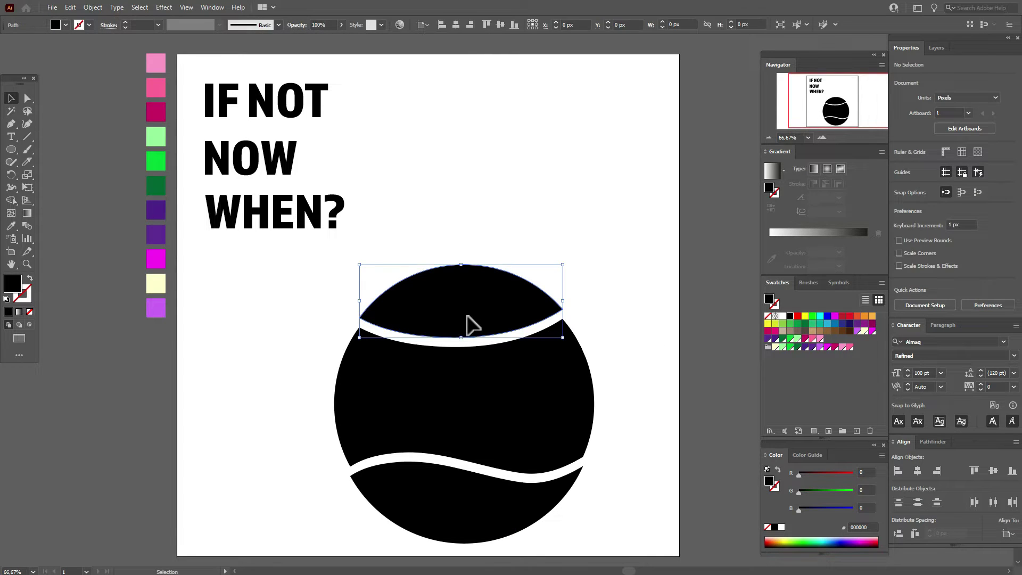
Step: Envelope-warp IF NOT, NOW and WHEN? into the ball's top, middle and bottom pieces
{"action": "left_click", "coordinate": [306, 115], "text": "shift"}
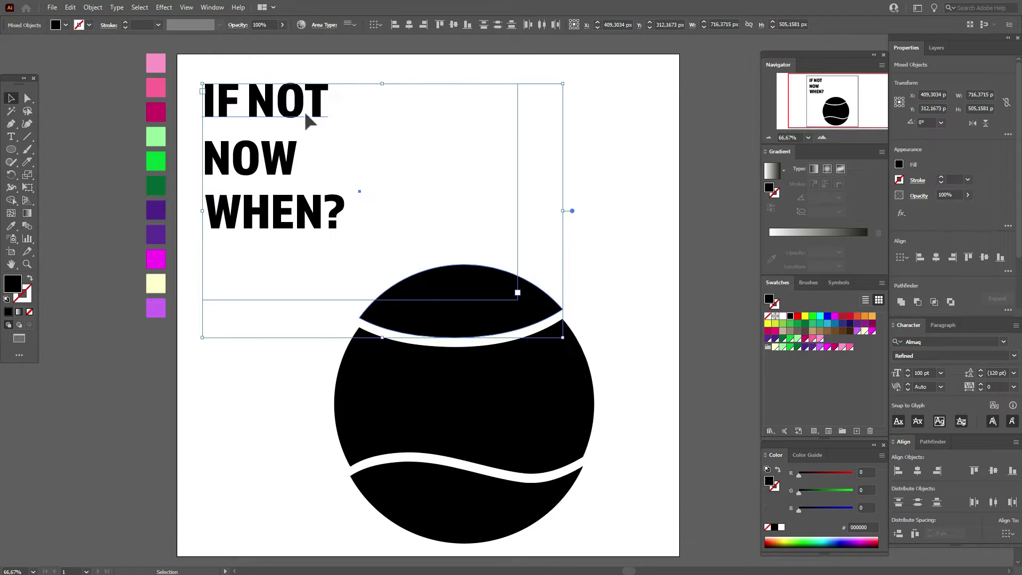
{"action": "key", "text": "ctrl+alt+c"}
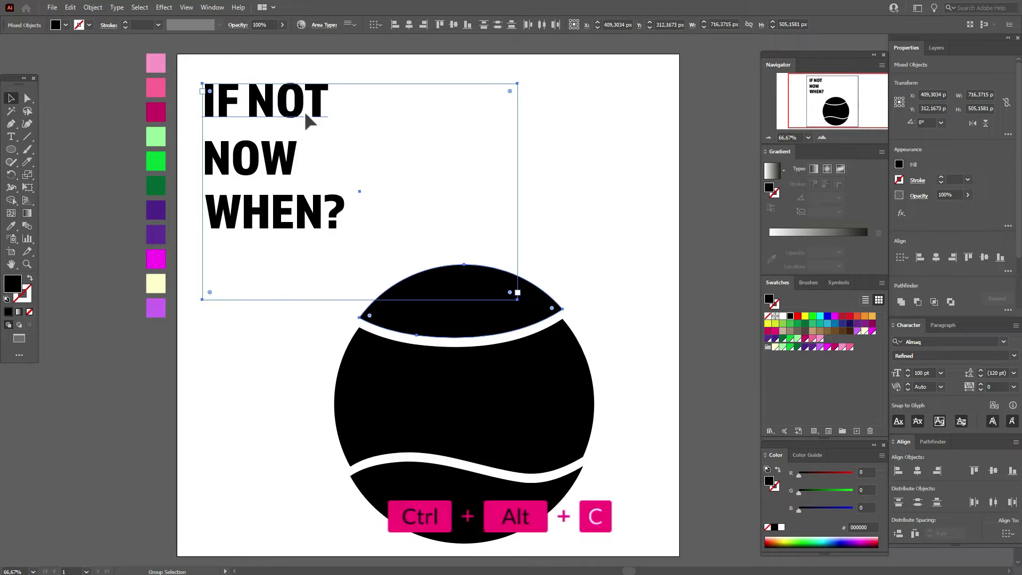
{"action": "left_click", "coordinate": [435, 396]}
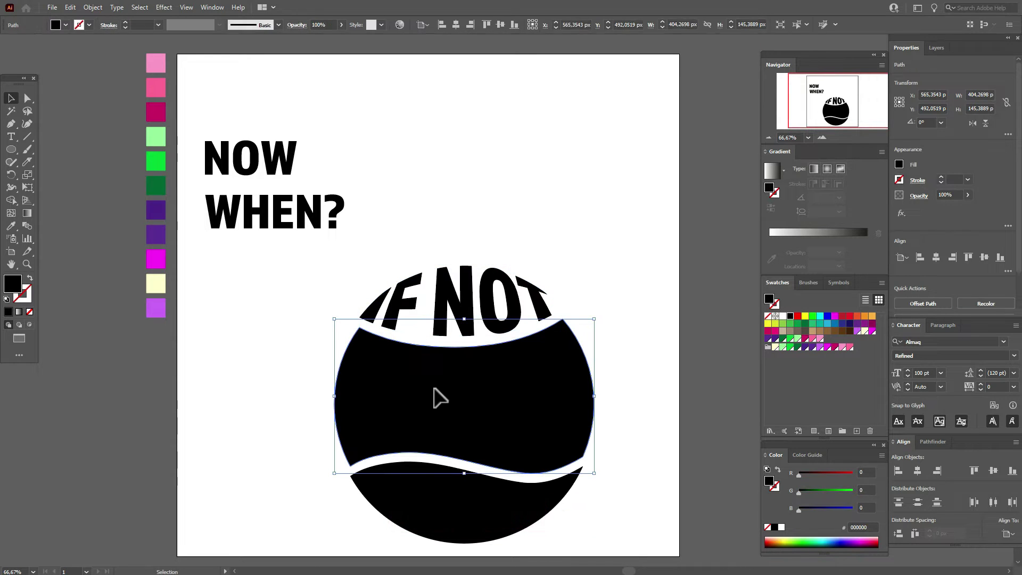
{"action": "left_click", "coordinate": [276, 166], "text": "shift"}
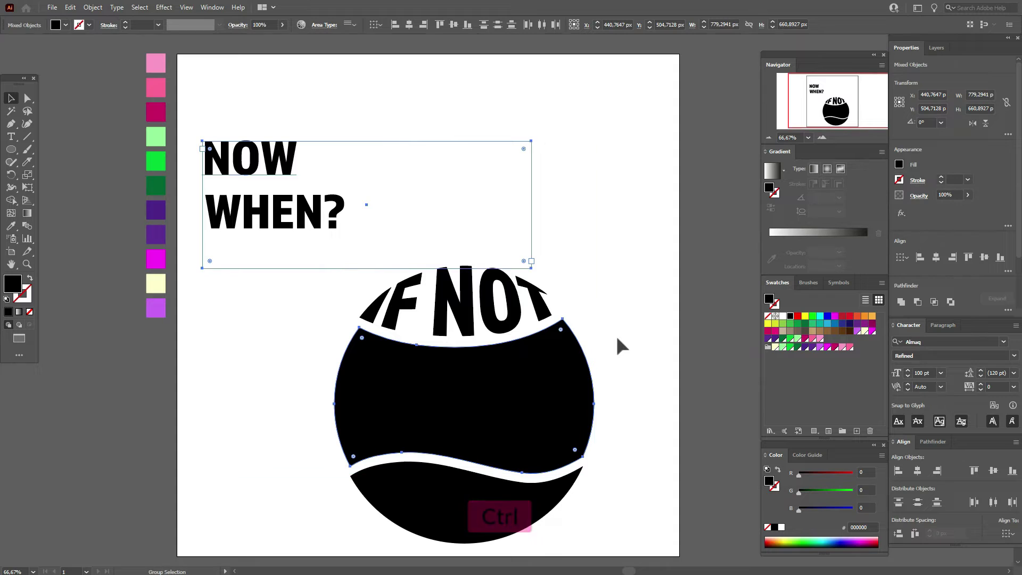
{"action": "key", "text": "ctrl+alt+c"}
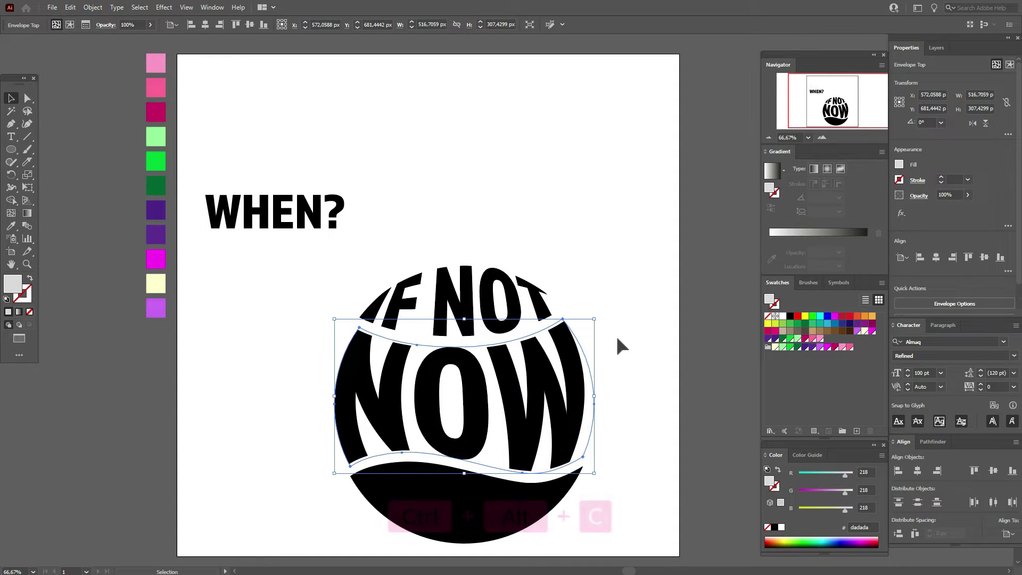
{"action": "left_click", "coordinate": [452, 519]}
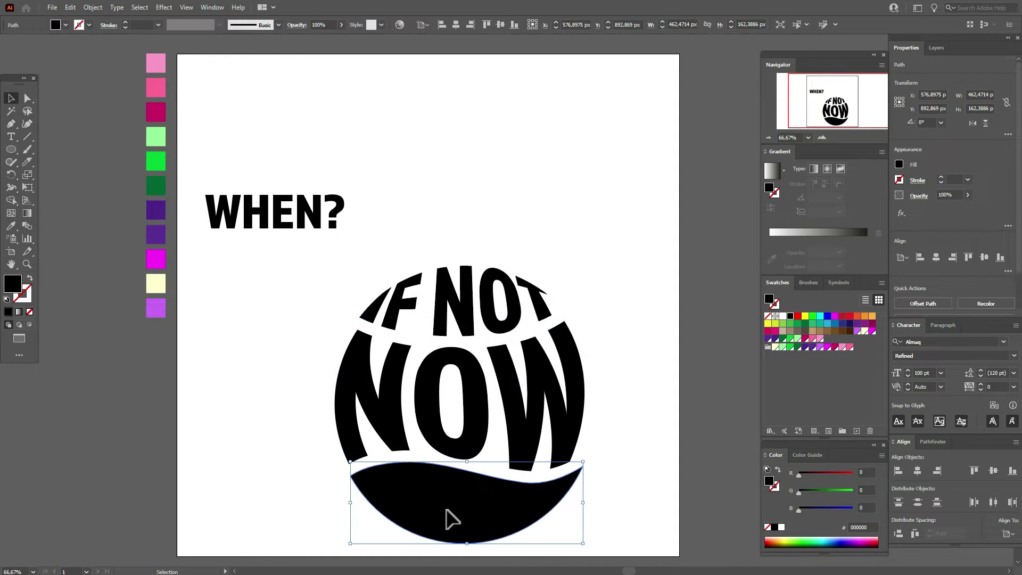
{"action": "left_click", "coordinate": [289, 223], "text": "shift"}
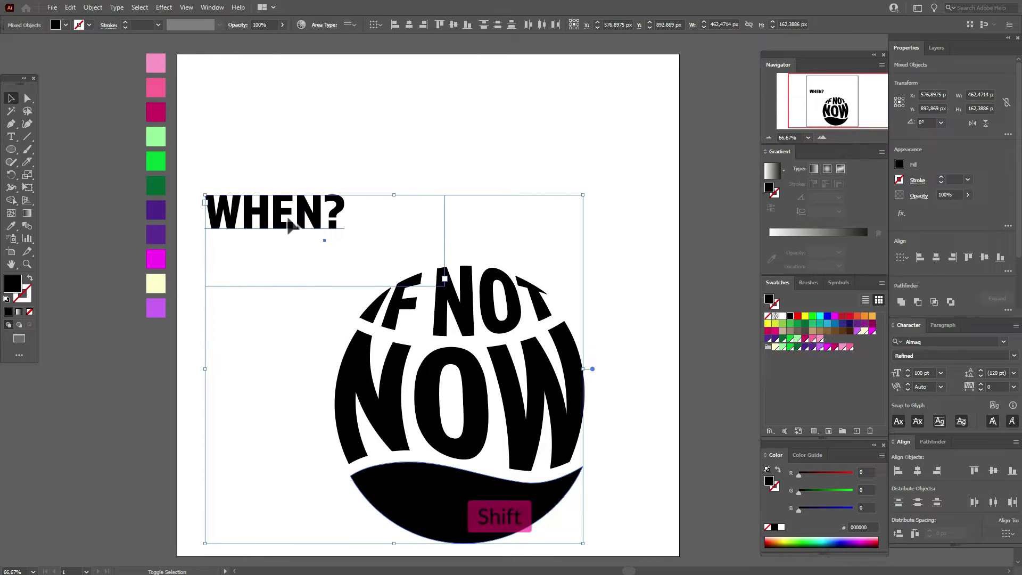
{"action": "key", "text": "ctrl+alt+c"}
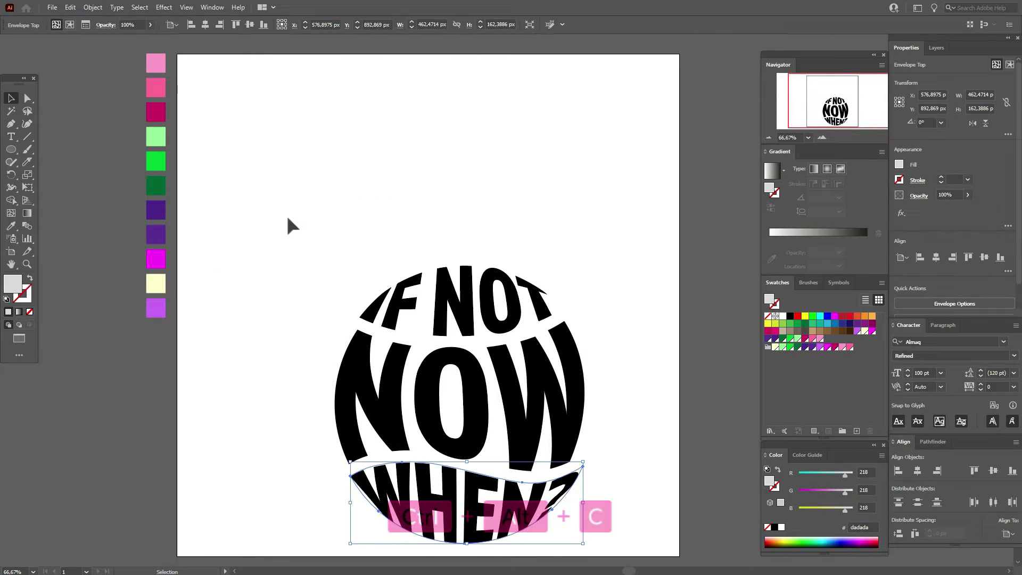
Step: Move all the warped lettering up-left and expand it into plain shapes
{"action": "left_click", "coordinate": [426, 303], "text": "shift"}
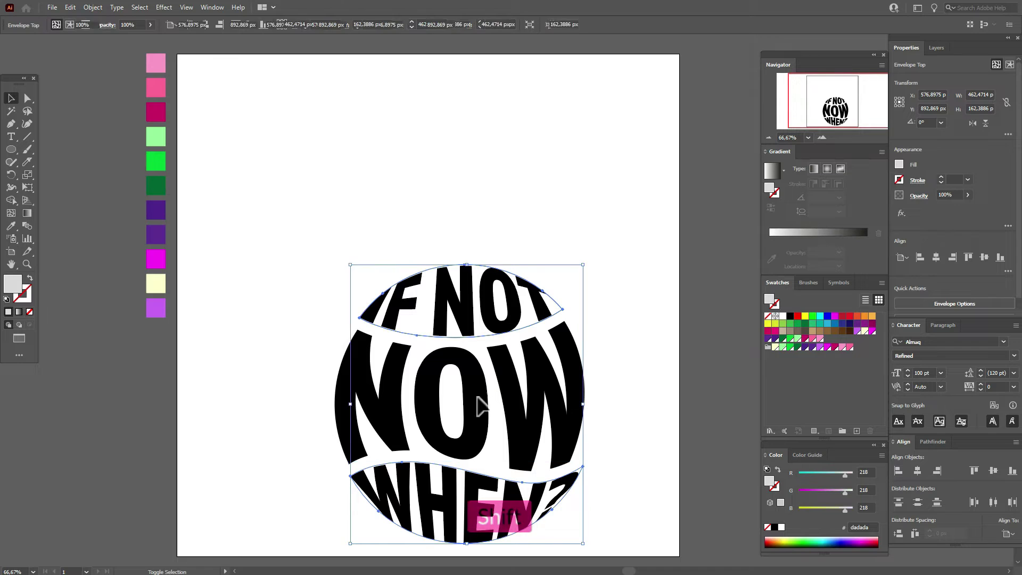
{"action": "left_click", "coordinate": [471, 404], "text": "shift"}
{"action": "left_click_drag", "start_coordinate": [471, 412], "coordinate": [447, 317]}
{"action": "left_click", "coordinate": [93, 8]}
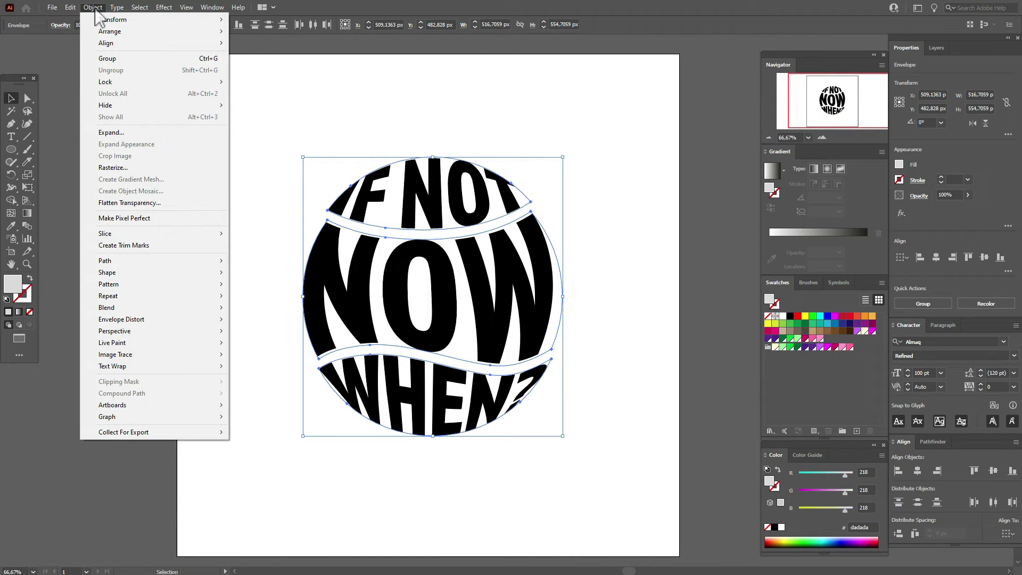
{"action": "left_click", "coordinate": [141, 131]}
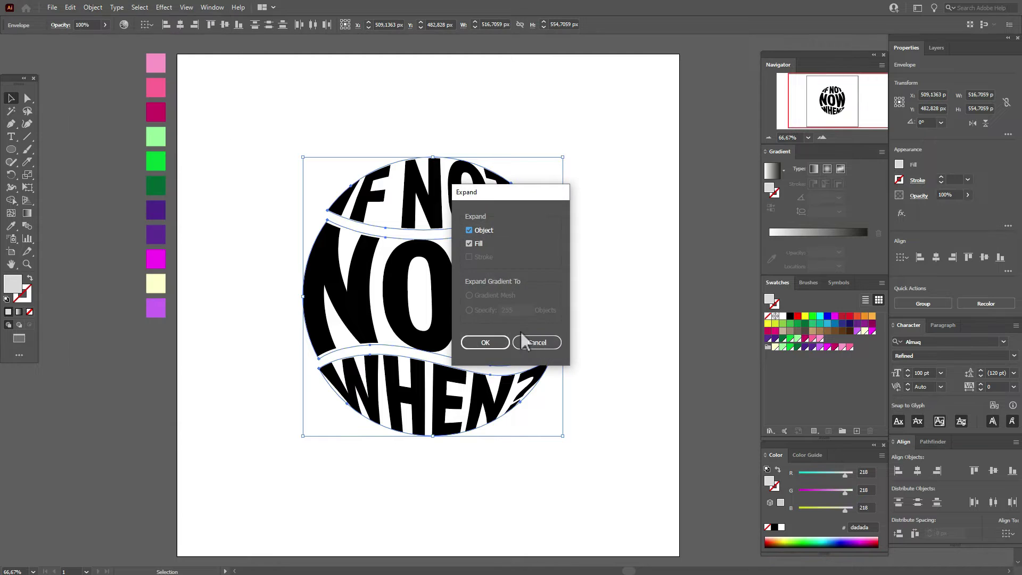
{"action": "left_click", "coordinate": [485, 342]}
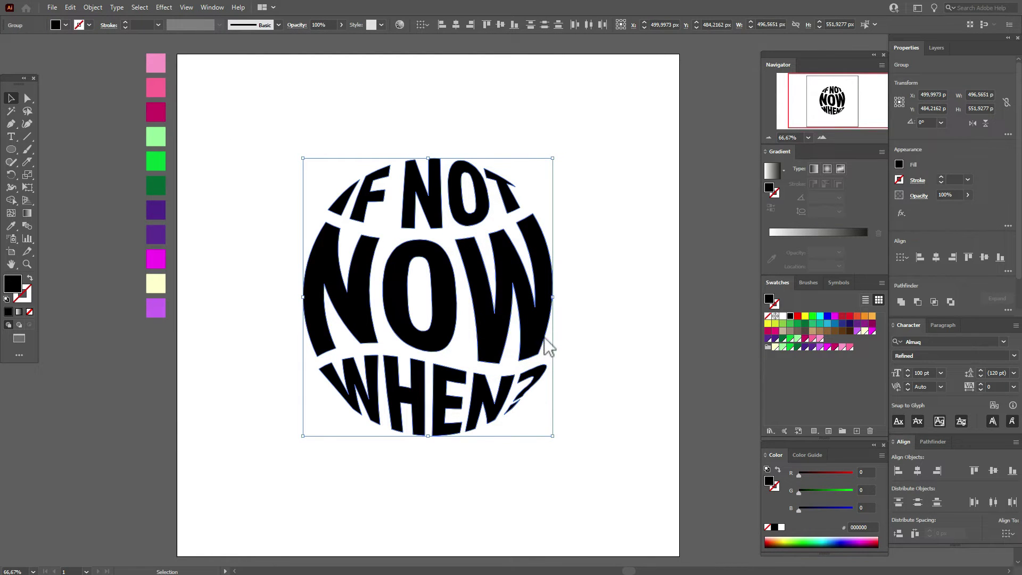
{"action": "left_click", "coordinate": [526, 320]}
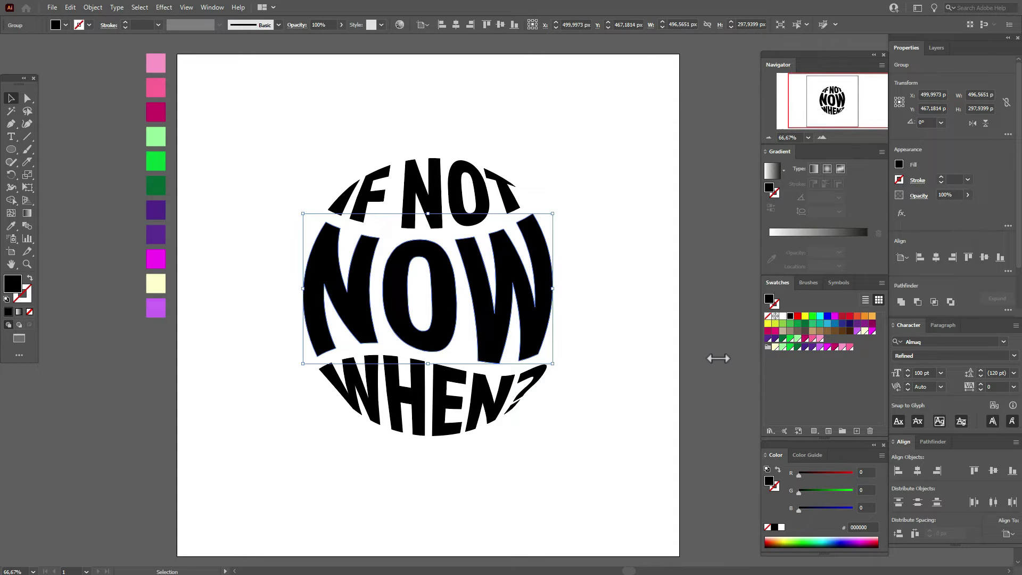
Step: Fill NOW with the pink sampled from the colour rectangles
{"action": "left_click", "coordinate": [10, 228]}
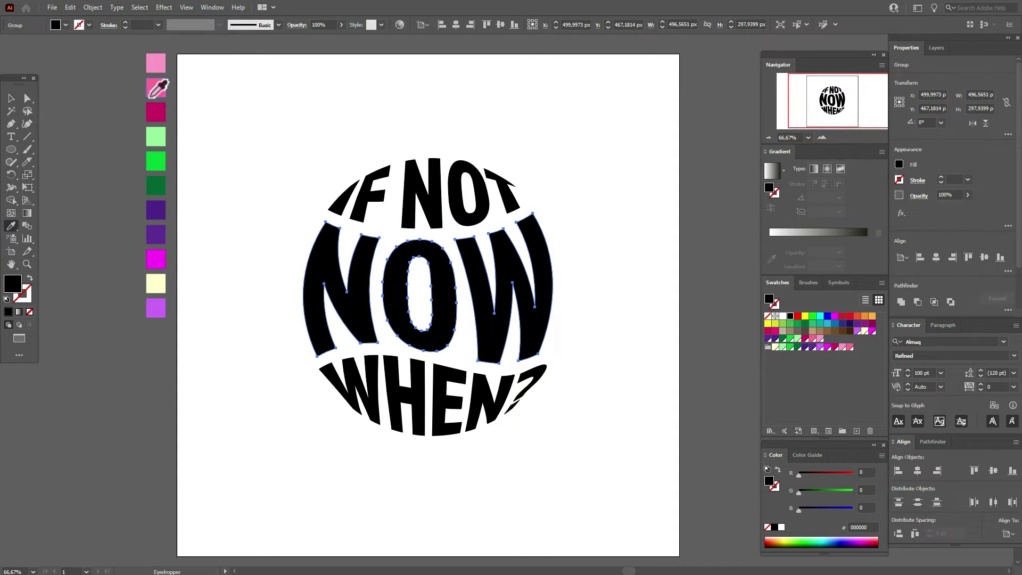
{"action": "left_click", "coordinate": [152, 95]}
{"action": "left_click", "coordinate": [12, 98]}
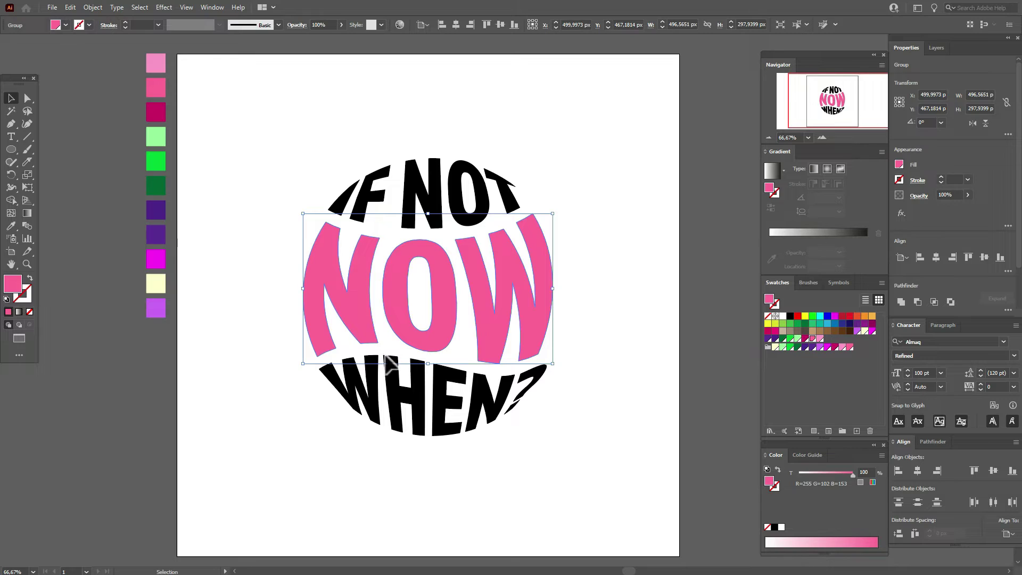
Step: Fill WHEN? and IF NOT with the bright green sample, then select all three words
{"action": "left_click", "coordinate": [402, 400]}
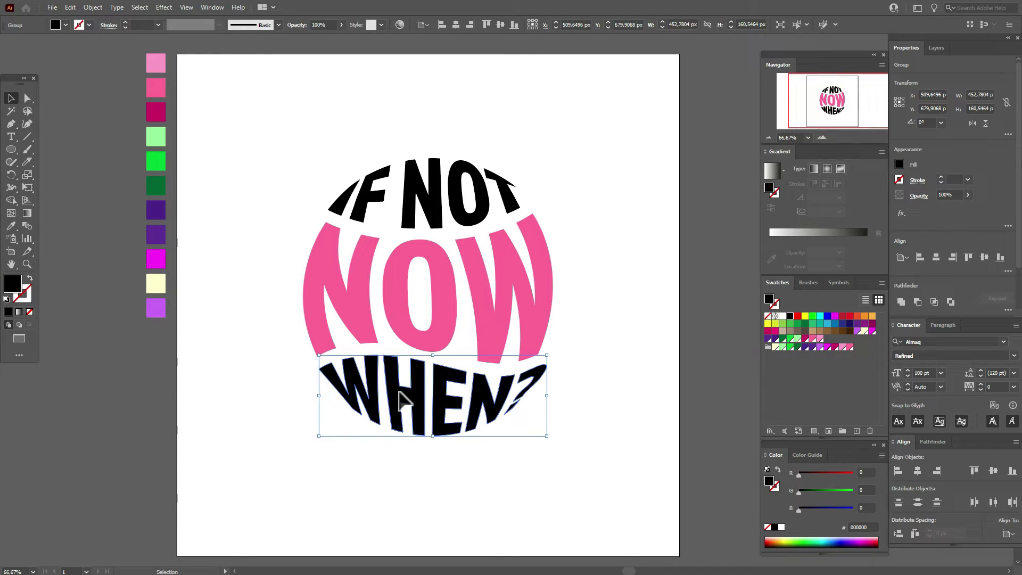
{"action": "left_click", "coordinate": [11, 227]}
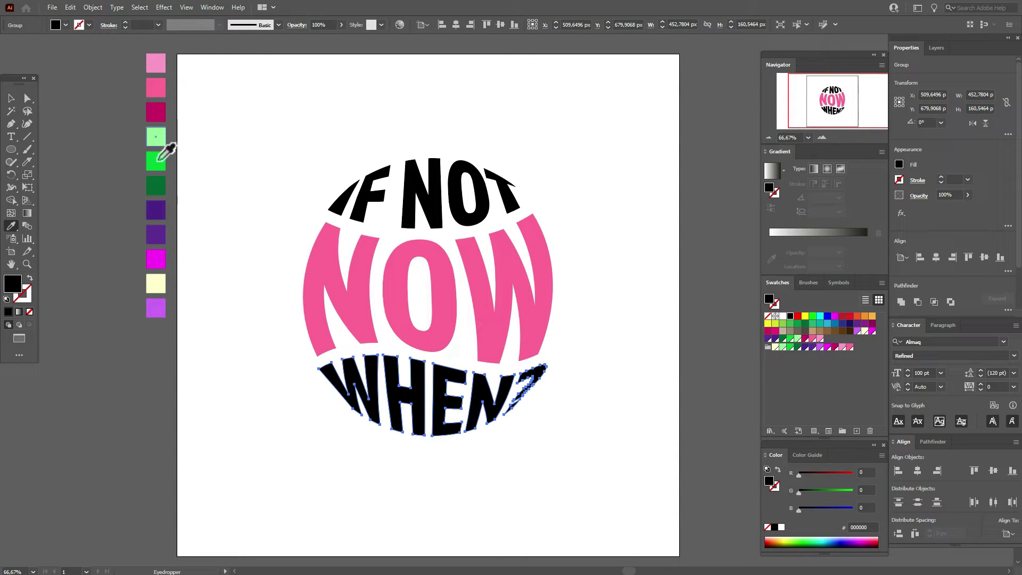
{"action": "left_click", "coordinate": [160, 162]}
{"action": "left_click", "coordinate": [12, 99]}
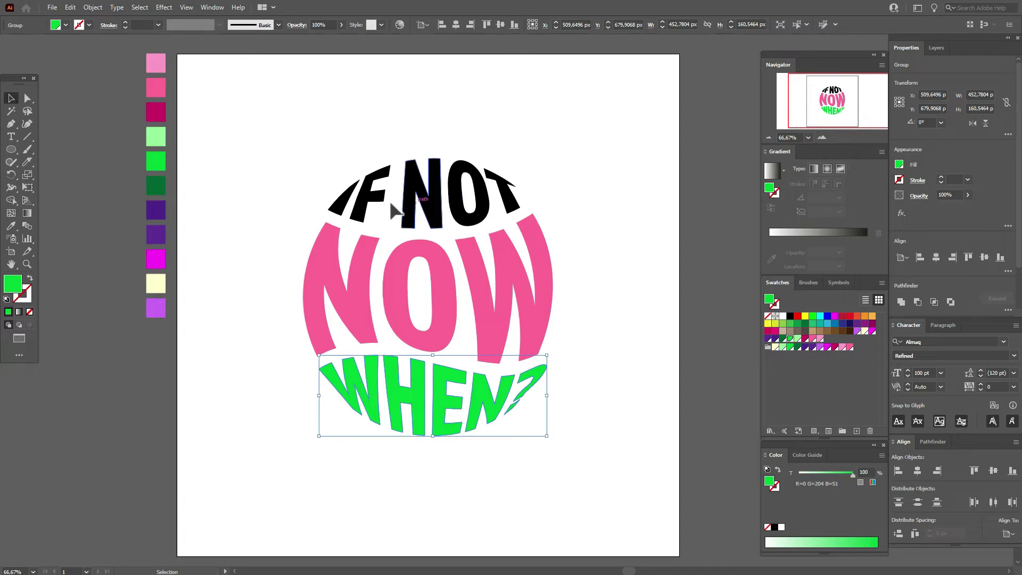
{"action": "left_click", "coordinate": [408, 205]}
{"action": "left_click", "coordinate": [10, 226]}
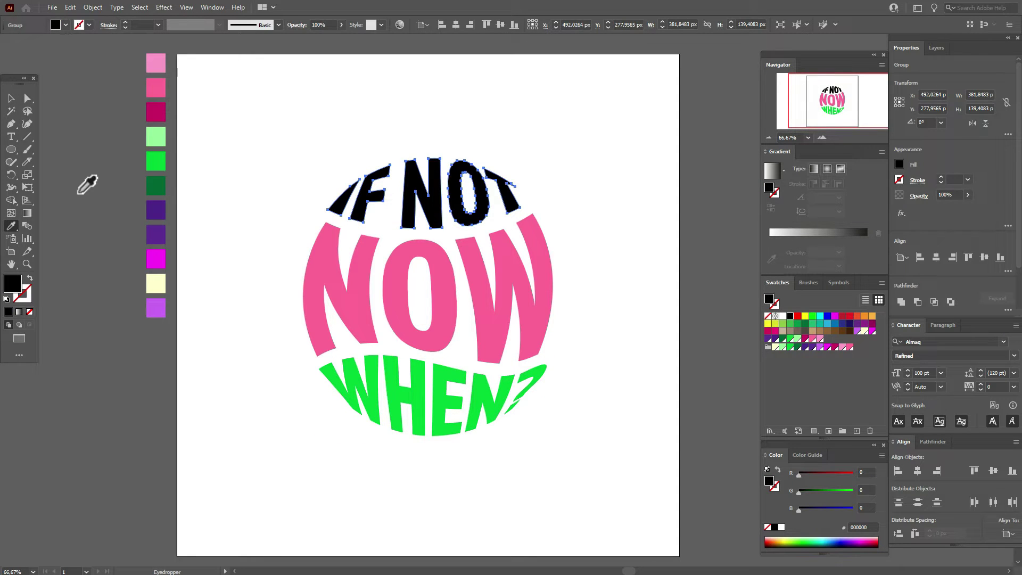
{"action": "left_click", "coordinate": [159, 163]}
{"action": "left_click", "coordinate": [8, 99]}
{"action": "left_click_drag", "start_coordinate": [322, 125], "coordinate": [552, 448]}
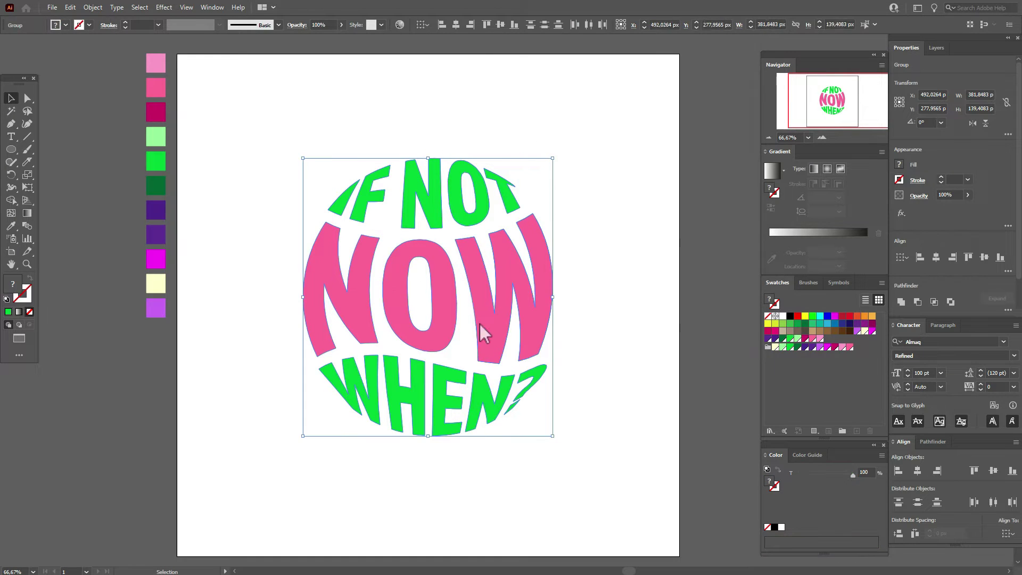
Step: Paste a copy of the lettering in front, scale it down and move it into the centre
{"action": "key", "text": "ctrl+c"}
{"action": "key", "text": "ctrl+f"}
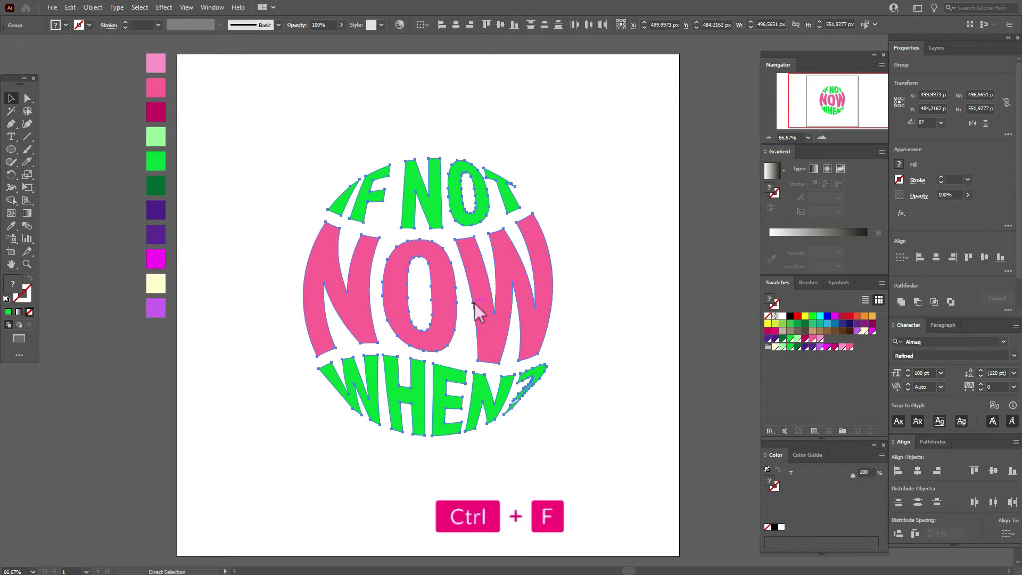
{"action": "left_click_drag", "start_coordinate": [430, 160], "coordinate": [467, 407]}
{"action": "left_click_drag", "start_coordinate": [436, 450], "coordinate": [438, 407]}
{"action": "mouse_move", "coordinate": [440, 352]}
{"action": "left_mouse_down"}
{"action": "mouse_move", "coordinate": [456, 353]}
{"action": "mouse_move", "coordinate": [450, 340]}
{"action": "left_mouse_up"}
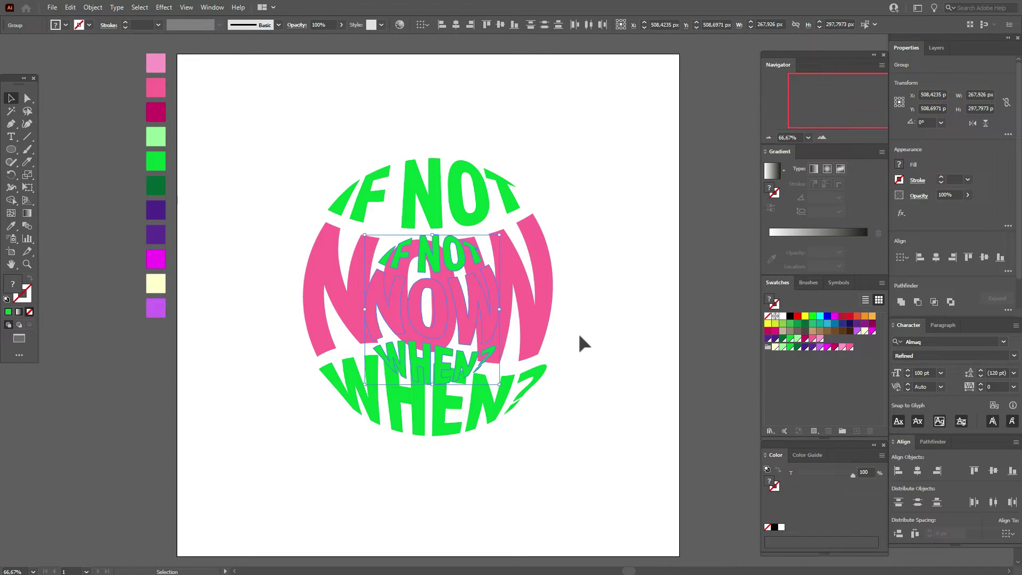
{"action": "left_click", "coordinate": [589, 346]}
Step: Colour the small copy's IF NOT and WHEN? dark green and its NOW dark magenta
{"action": "left_click", "coordinate": [463, 368]}
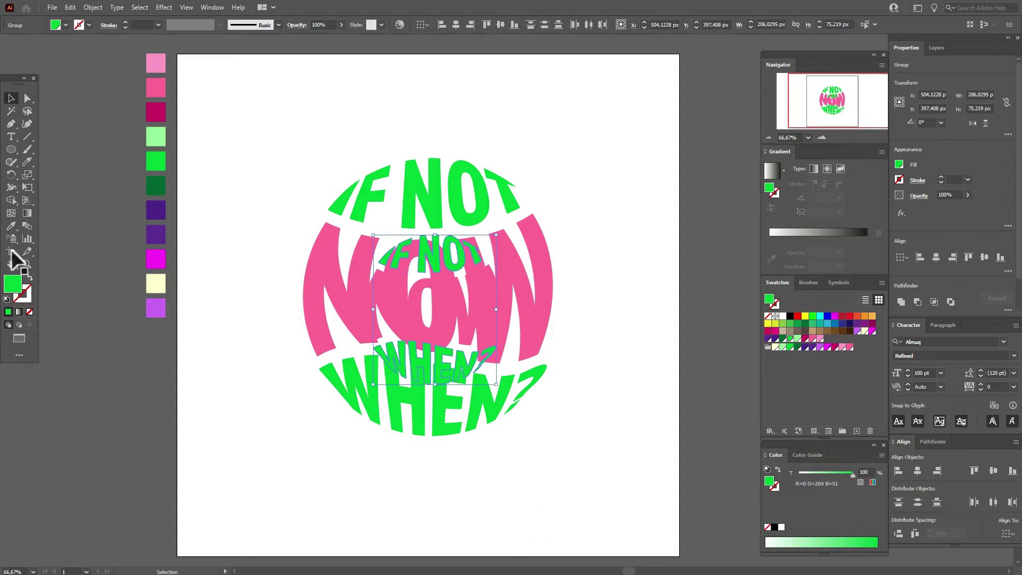
{"action": "left_click", "coordinate": [11, 226]}
{"action": "left_click", "coordinate": [155, 190]}
{"action": "left_click", "coordinate": [10, 96]}
{"action": "left_click", "coordinate": [399, 297]}
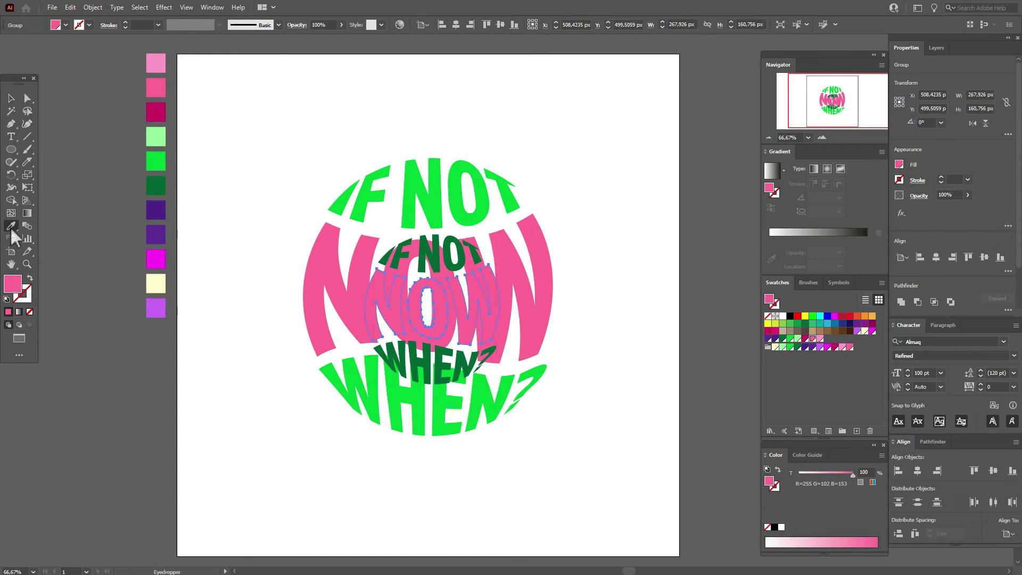
{"action": "left_click", "coordinate": [164, 109]}
{"action": "left_click", "coordinate": [10, 97]}
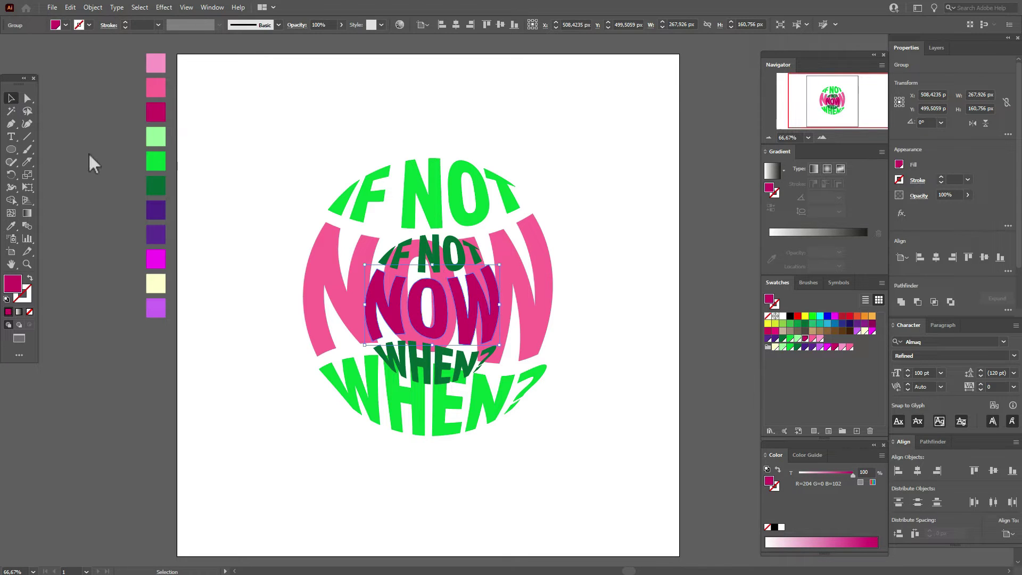
Step: Send the small inner lettering backward, then to the back behind the big pink NOW
{"action": "left_click", "coordinate": [429, 255], "text": "shift"}
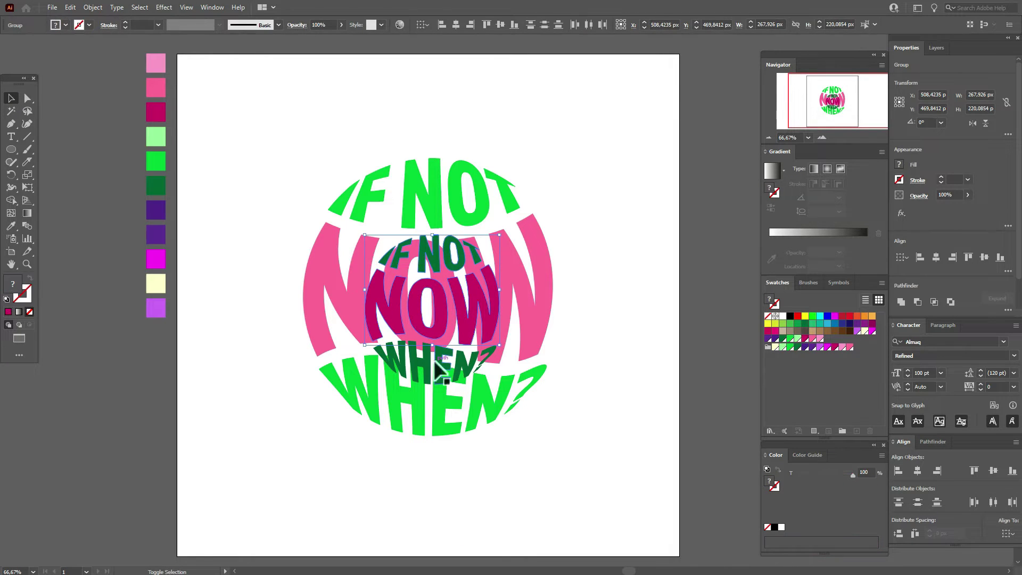
{"action": "right_click", "coordinate": [461, 339]}
{"action": "mouse_move", "coordinate": [549, 470]}
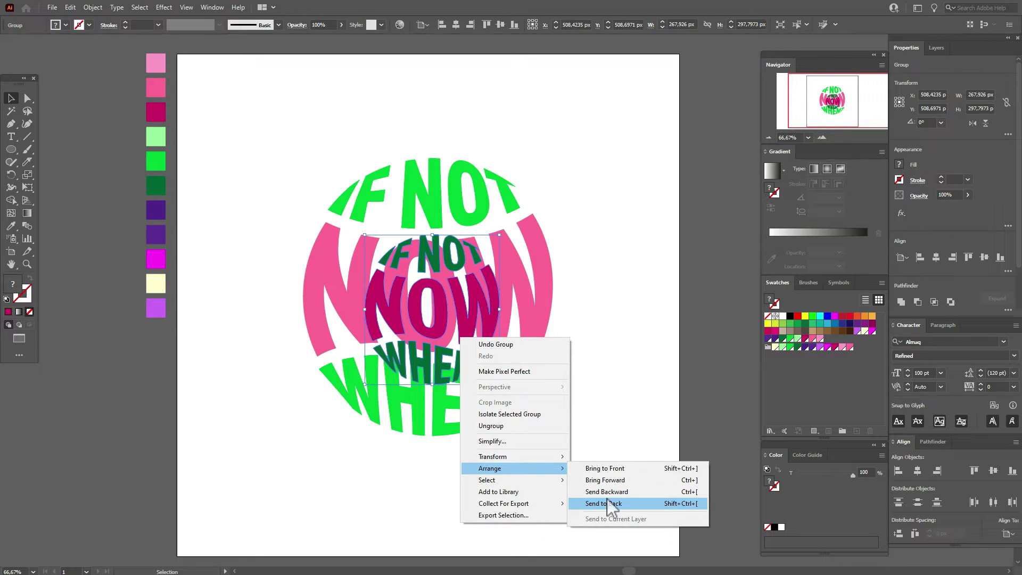
{"action": "left_click", "coordinate": [607, 494]}
{"action": "right_click", "coordinate": [490, 358]}
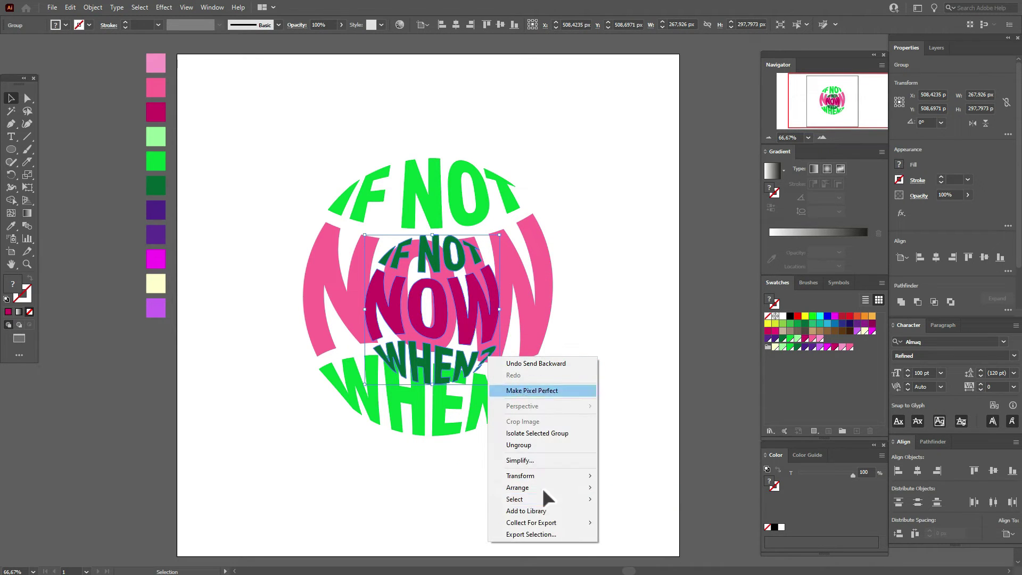
{"action": "mouse_move", "coordinate": [545, 488]}
{"action": "left_click", "coordinate": [651, 523]}
{"action": "left_click", "coordinate": [602, 405]}
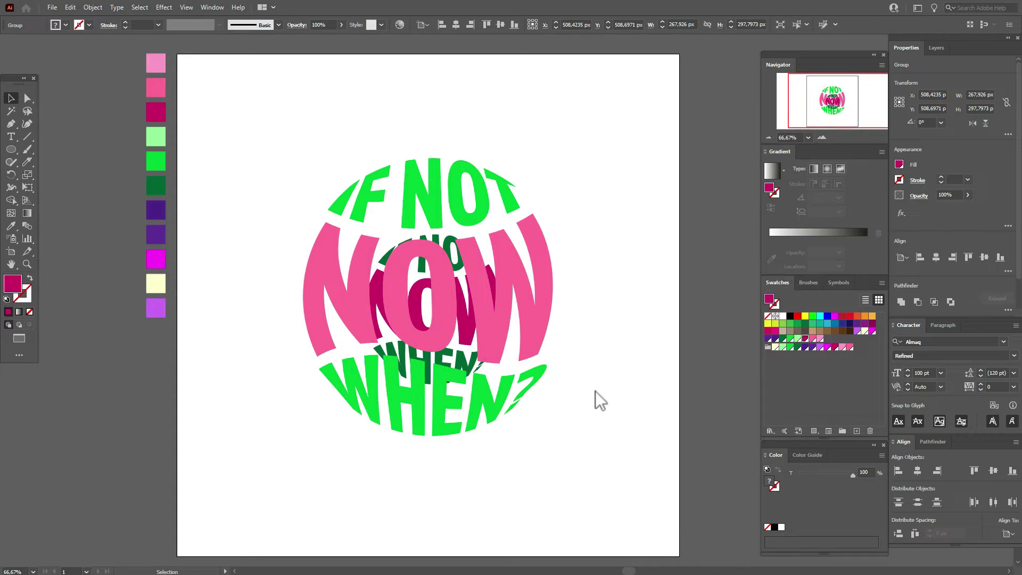
{"action": "left_click", "coordinate": [531, 314], "text": "shift"}
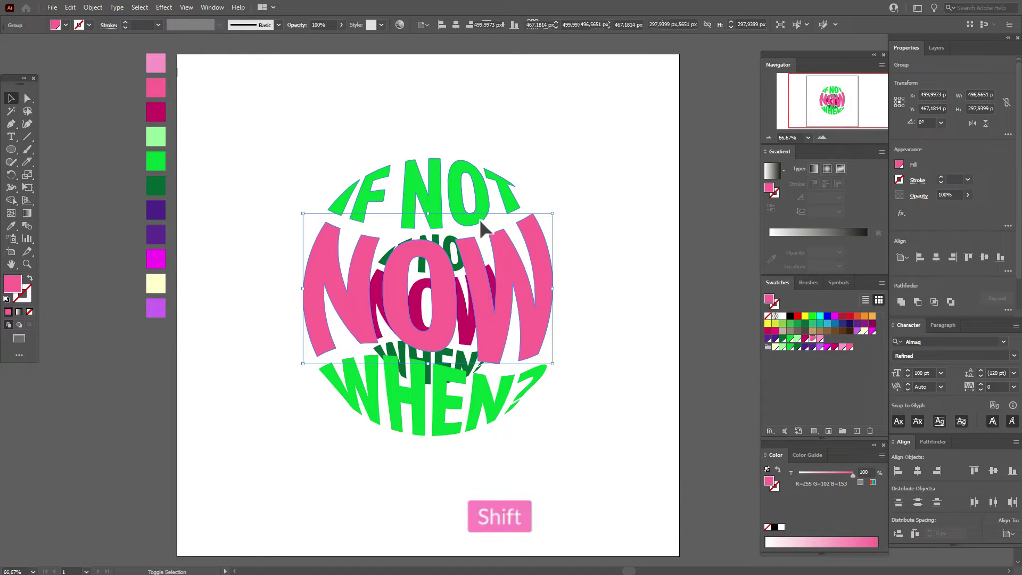
Step: Group the lettering and centre the small inner group horizontally and vertically within it
{"action": "left_click", "coordinate": [491, 395], "text": "shift"}
{"action": "key", "text": "ctrl+g"}
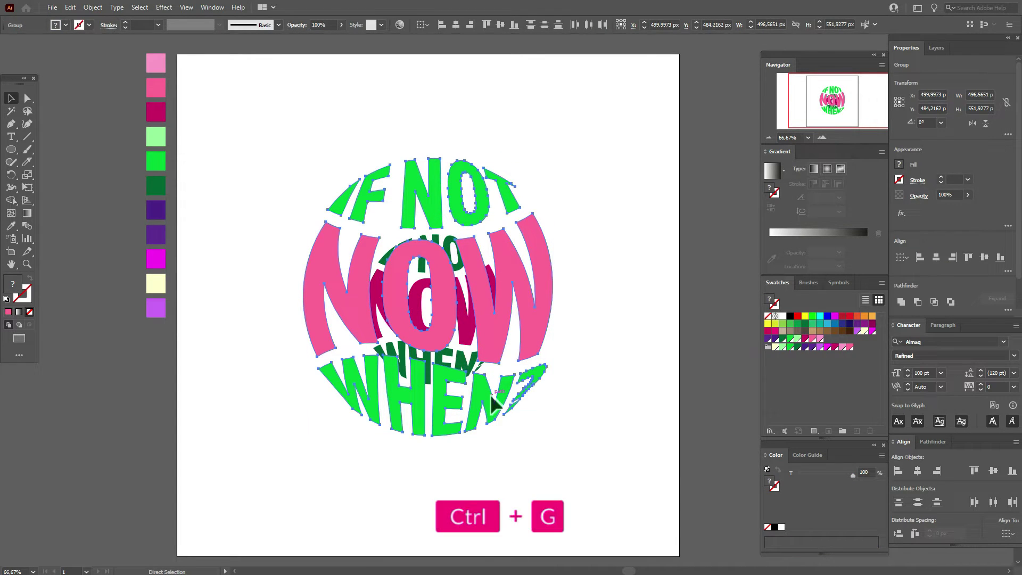
{"action": "left_click", "coordinate": [482, 373], "text": "shift"}
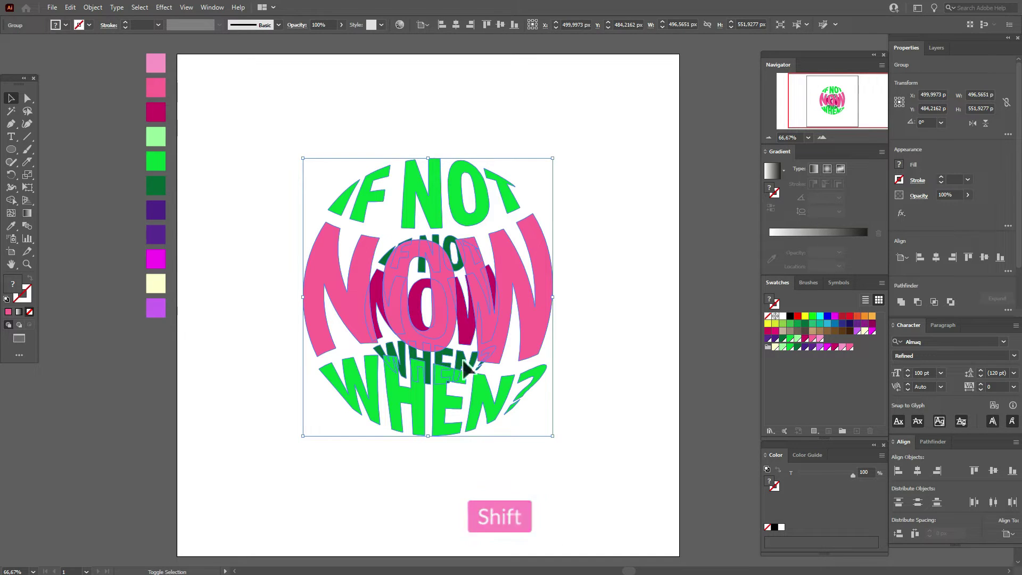
{"action": "left_click", "coordinate": [914, 470]}
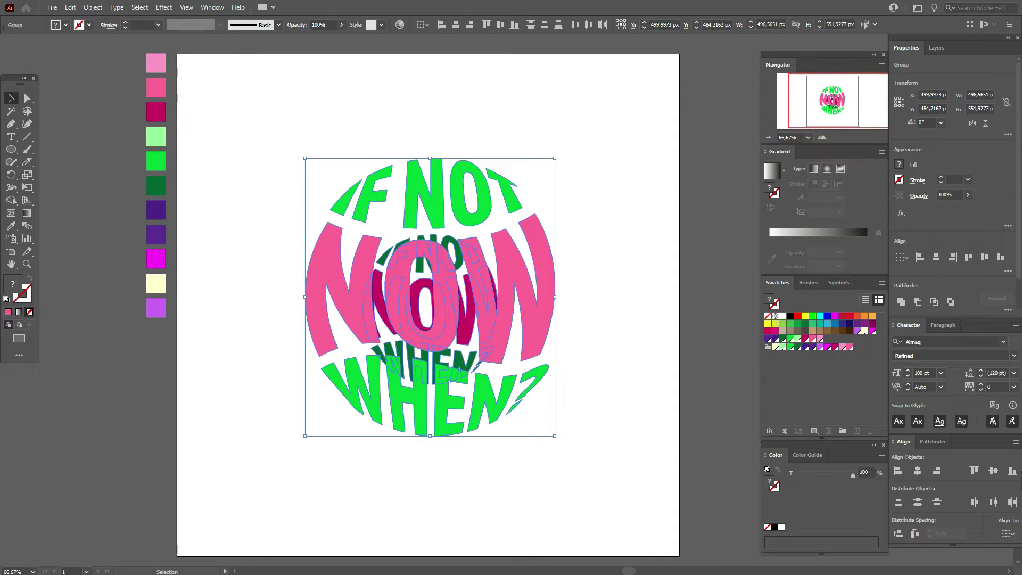
{"action": "left_click", "coordinate": [994, 469]}
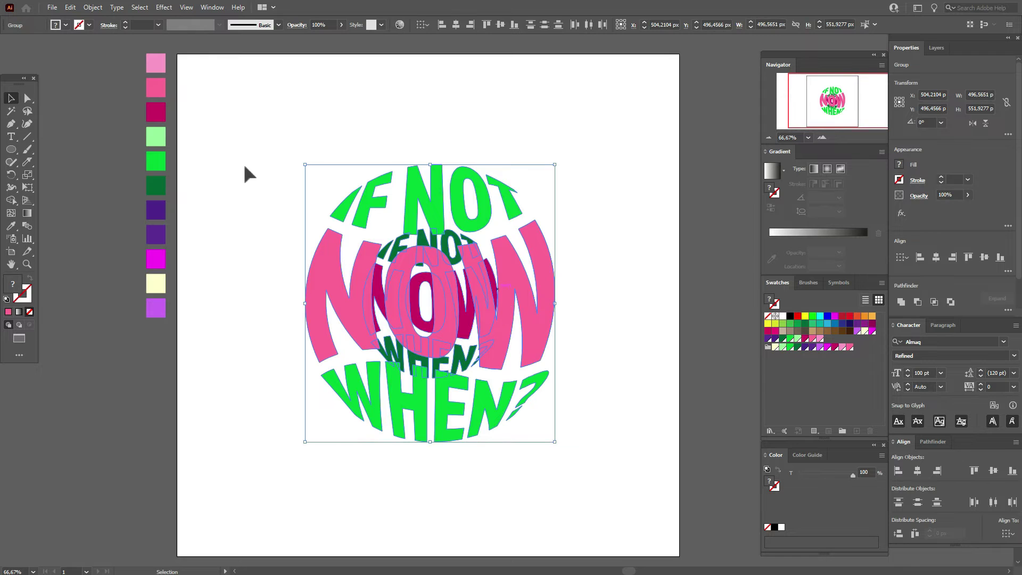
{"action": "left_click", "coordinate": [628, 238]}
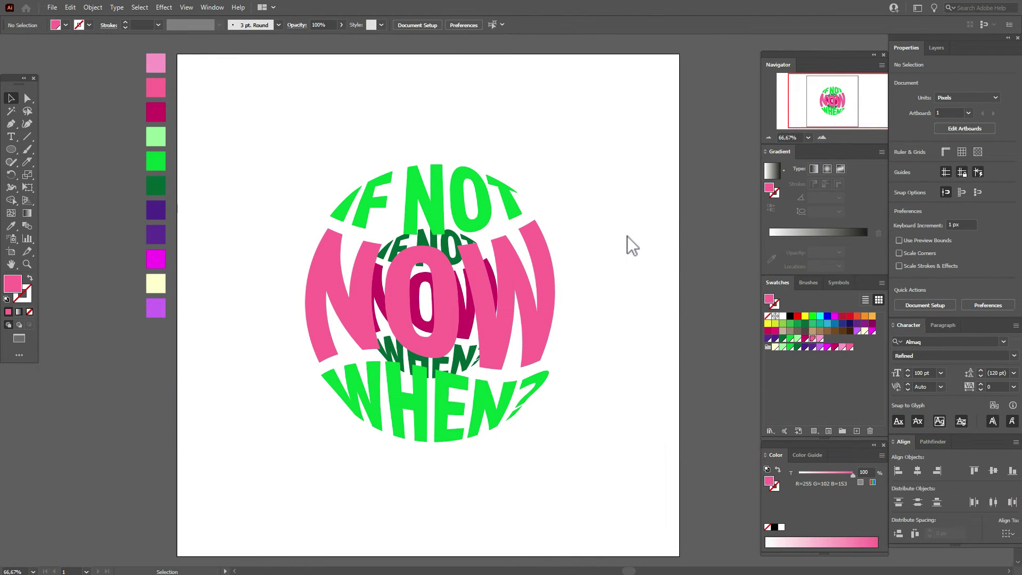
Step: Paste a duplicate of the artwork group and move it to the right of the page
{"action": "left_click", "coordinate": [450, 306]}
{"action": "key", "text": "ctrl+c"}
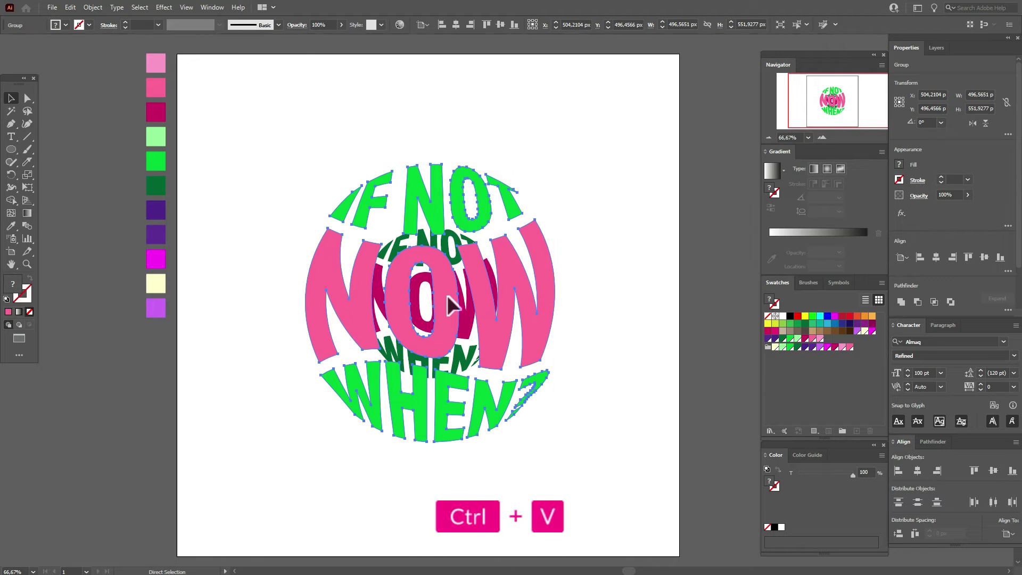
{"action": "key", "text": "ctrl+v"}
{"action": "left_click_drag", "start_coordinate": [537, 300], "coordinate": [672, 273]}
{"action": "left_click", "coordinate": [489, 292]}
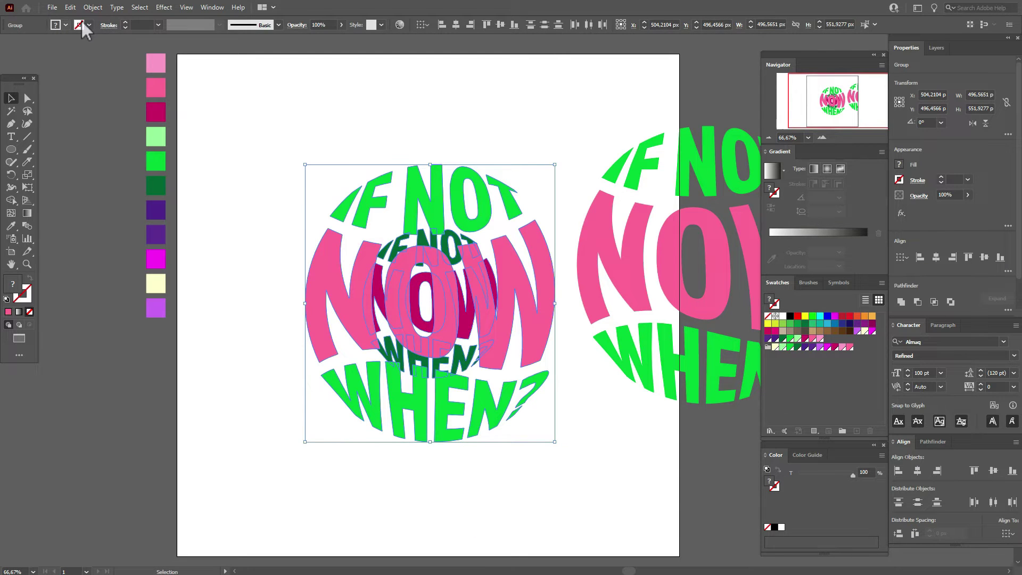
Step: Set blend options to 500 specified steps and make the blend between inner and outer lettering
{"action": "left_click", "coordinate": [93, 8]}
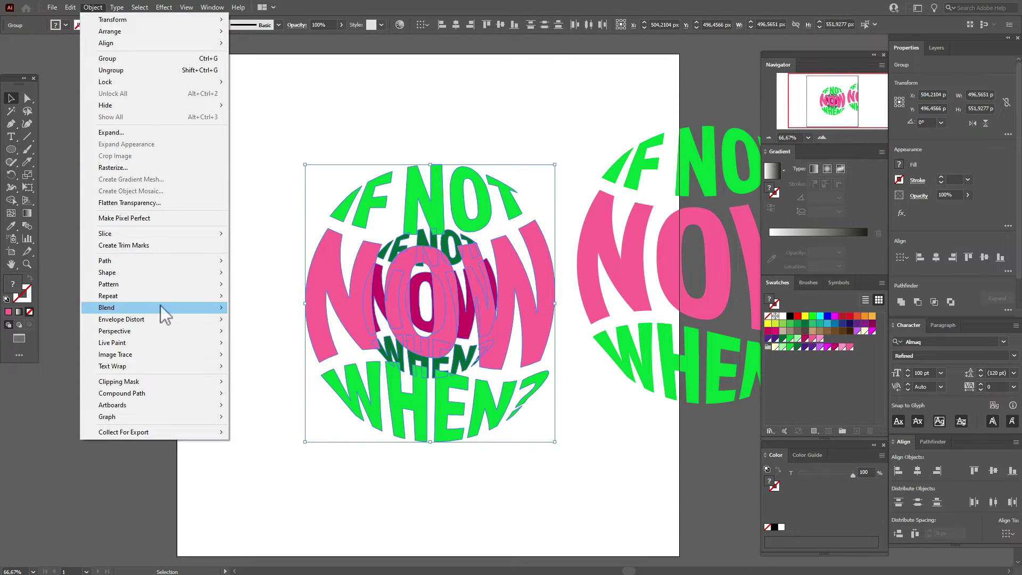
{"action": "mouse_move", "coordinate": [161, 306]}
{"action": "left_click", "coordinate": [266, 331]}
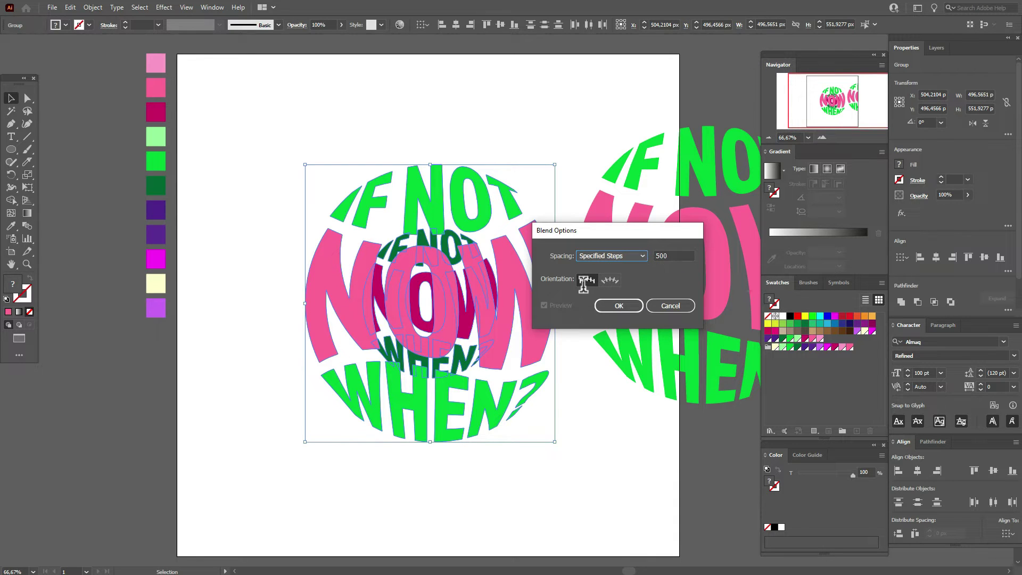
{"action": "left_click", "coordinate": [617, 307]}
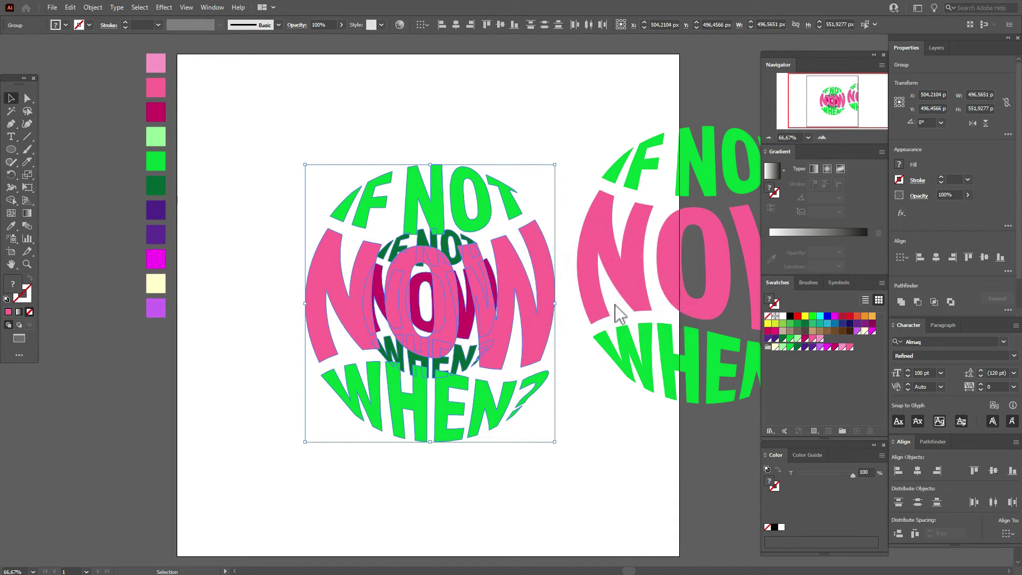
{"action": "left_click", "coordinate": [92, 8]}
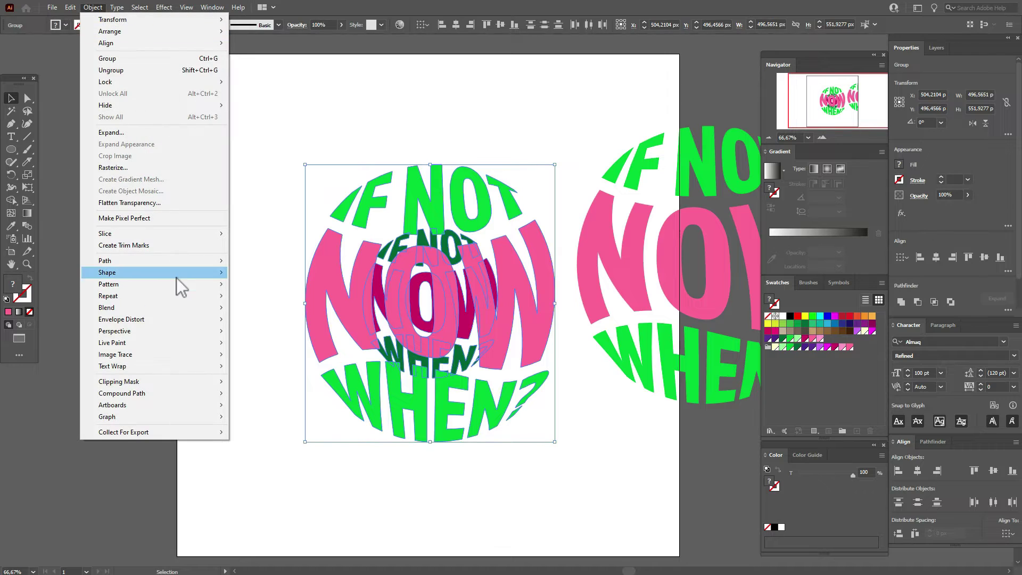
{"action": "mouse_move", "coordinate": [177, 307]}
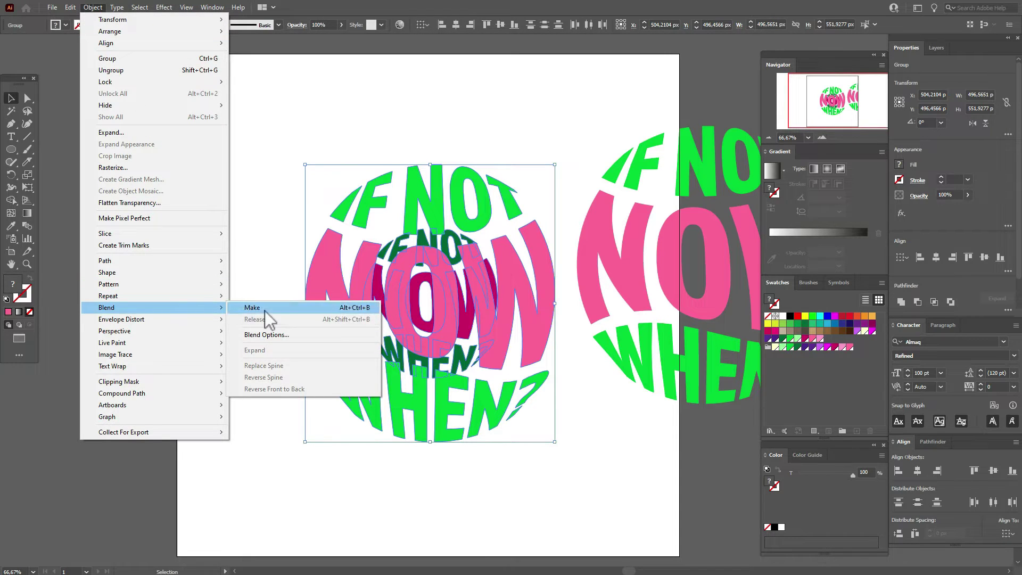
{"action": "left_click", "coordinate": [264, 309]}
{"action": "left_click", "coordinate": [542, 161]}
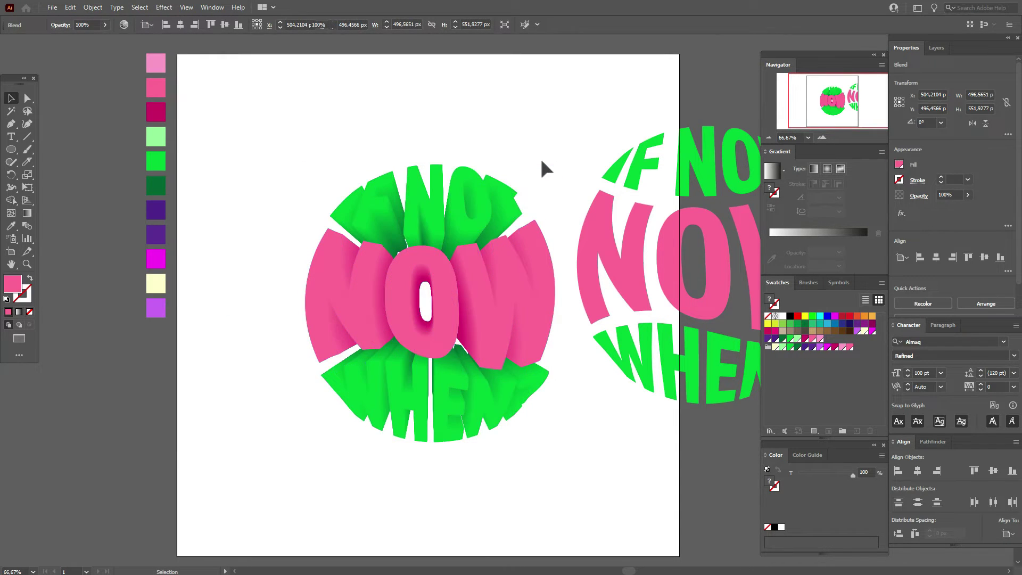
Step: Move the flat lettering copy beside the 3D lettering and ungroup it
{"action": "left_click_drag", "start_coordinate": [630, 176], "coordinate": [647, 189]}
{"action": "right_click", "coordinate": [648, 181]}
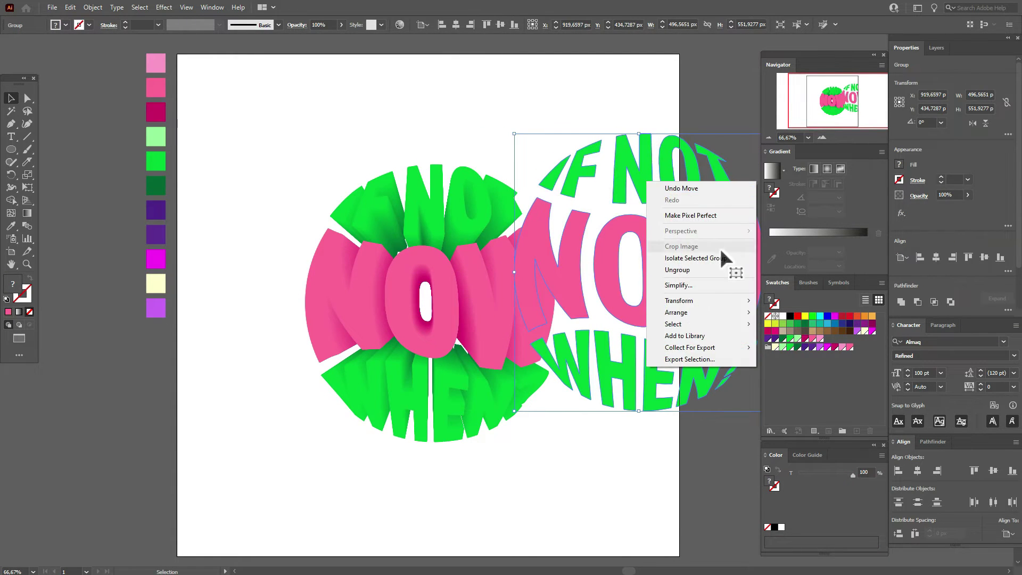
{"action": "left_click", "coordinate": [700, 273]}
{"action": "left_click", "coordinate": [698, 167]}
Step: Eyedrop the light green swatch onto the IF NOT and WHEN? lettering
{"action": "left_click", "coordinate": [700, 173]}
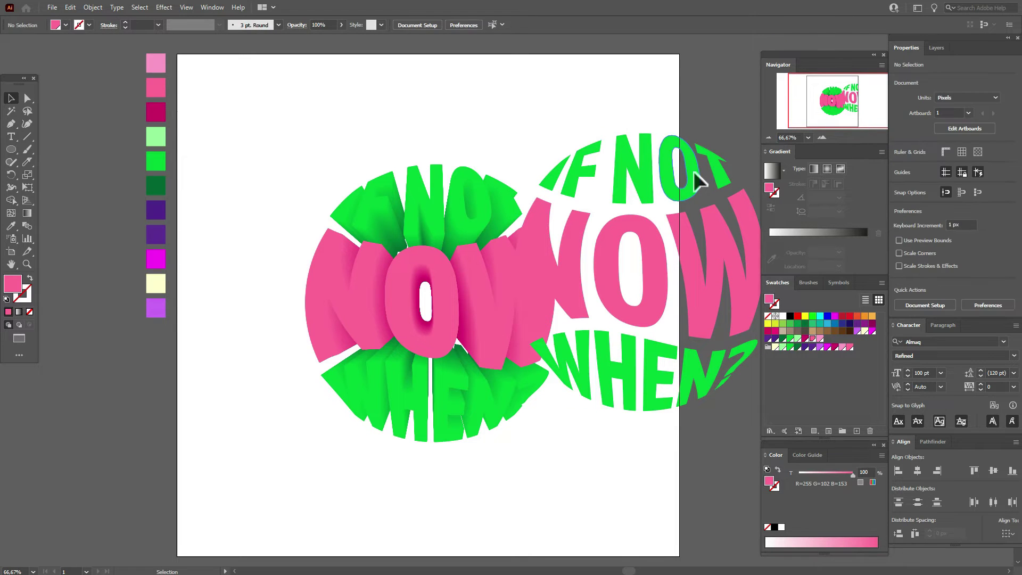
{"action": "left_click", "coordinate": [11, 225]}
{"action": "left_click", "coordinate": [156, 63]}
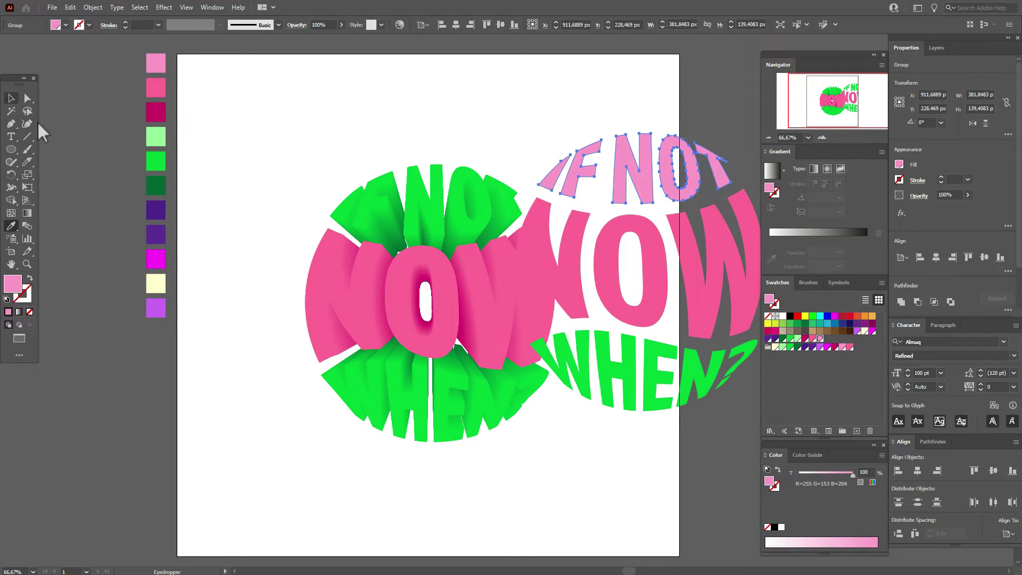
{"action": "left_click", "coordinate": [156, 136]}
{"action": "left_click", "coordinate": [10, 98]}
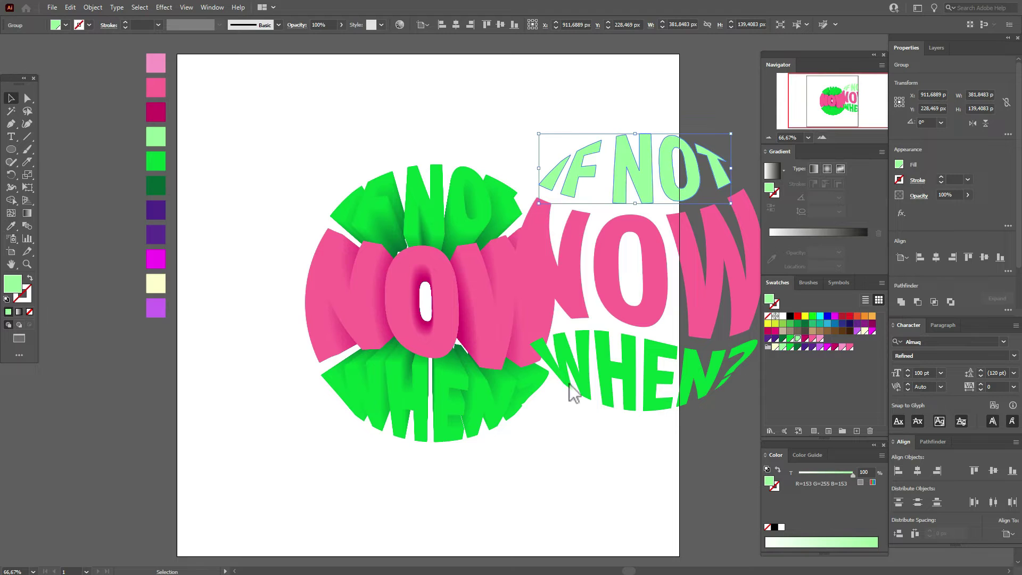
{"action": "left_click", "coordinate": [655, 394]}
{"action": "left_click", "coordinate": [11, 226]}
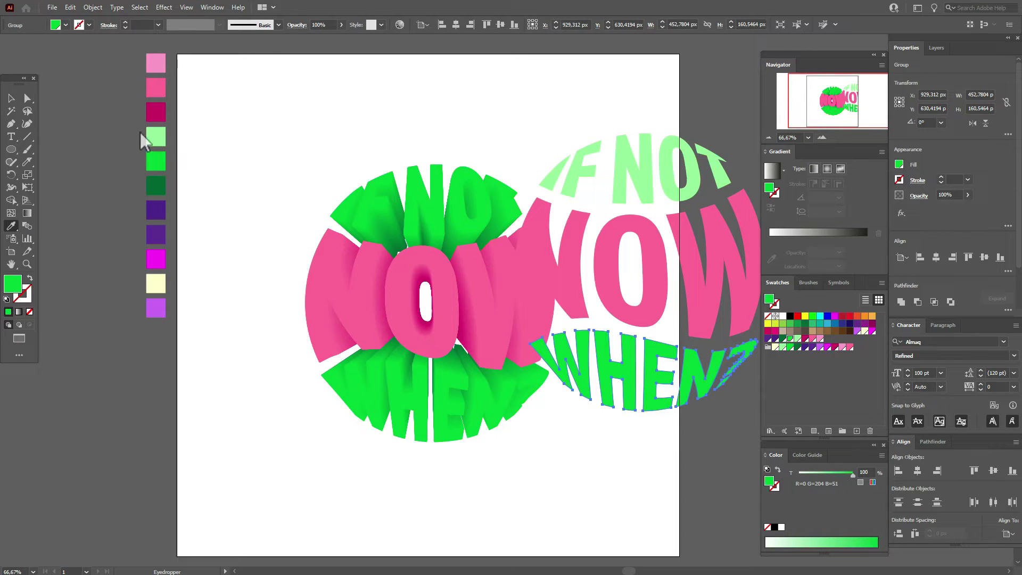
{"action": "left_click", "coordinate": [156, 137]}
{"action": "left_click", "coordinate": [11, 98]}
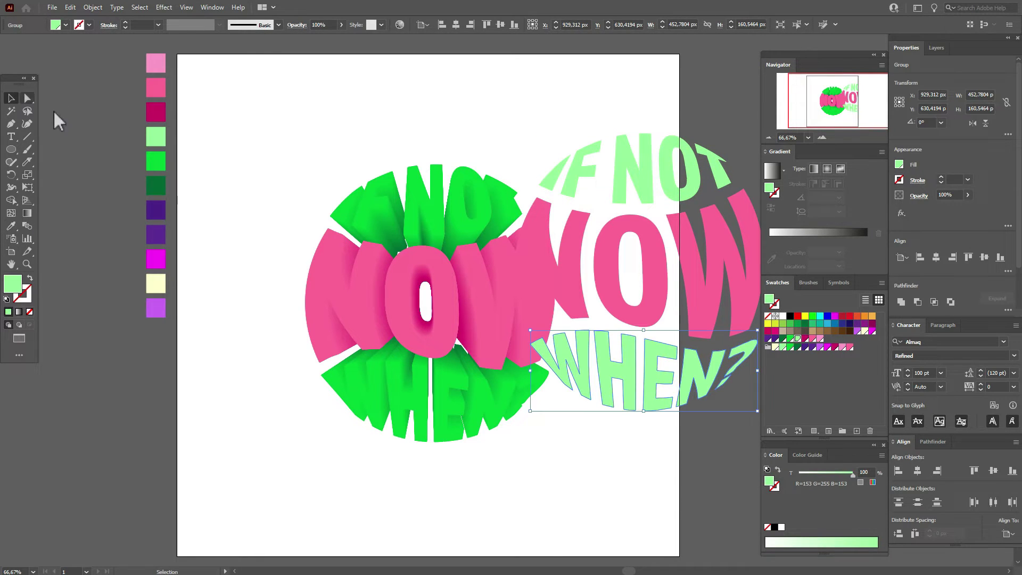
Step: Eyedrop light pink onto NOW, then select all three recoloured words
{"action": "left_click", "coordinate": [666, 289]}
{"action": "left_click", "coordinate": [11, 226]}
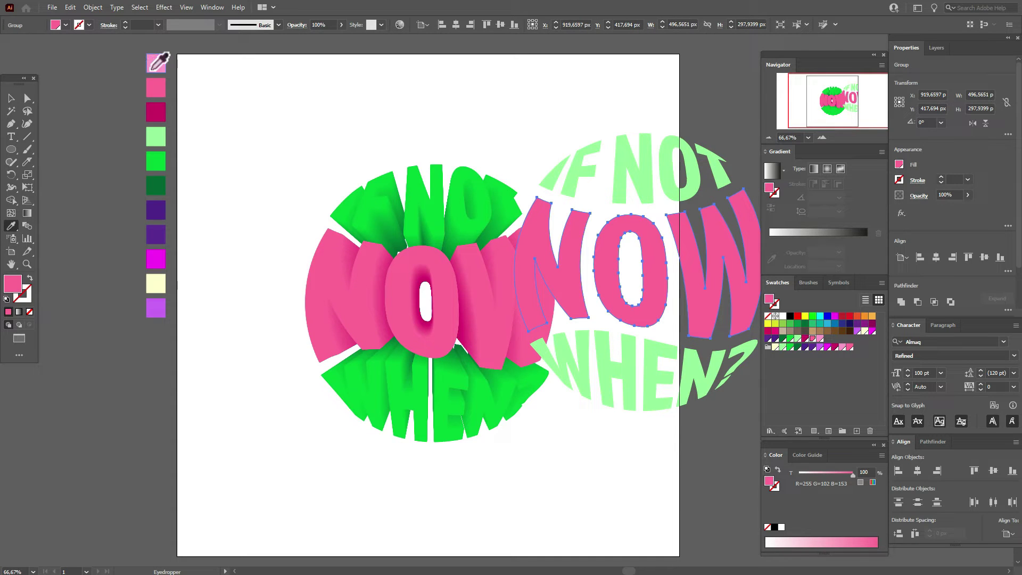
{"action": "left_click", "coordinate": [155, 62]}
{"action": "left_click", "coordinate": [11, 98]}
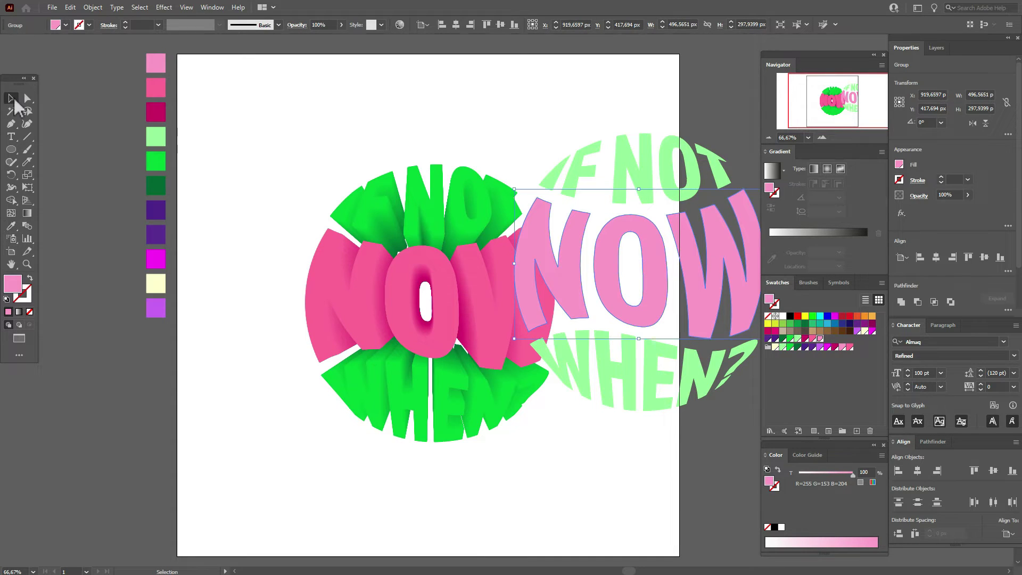
{"action": "left_click", "coordinate": [745, 361], "text": "shift"}
Step: Group the flat lettering, vertically centre it over the 3D text, and pick the Rectangle Tool
{"action": "key", "text": "ctrl+g"}
{"action": "left_click_drag", "start_coordinate": [661, 289], "coordinate": [452, 317]}
{"action": "left_click", "coordinate": [426, 318], "text": "shift"}
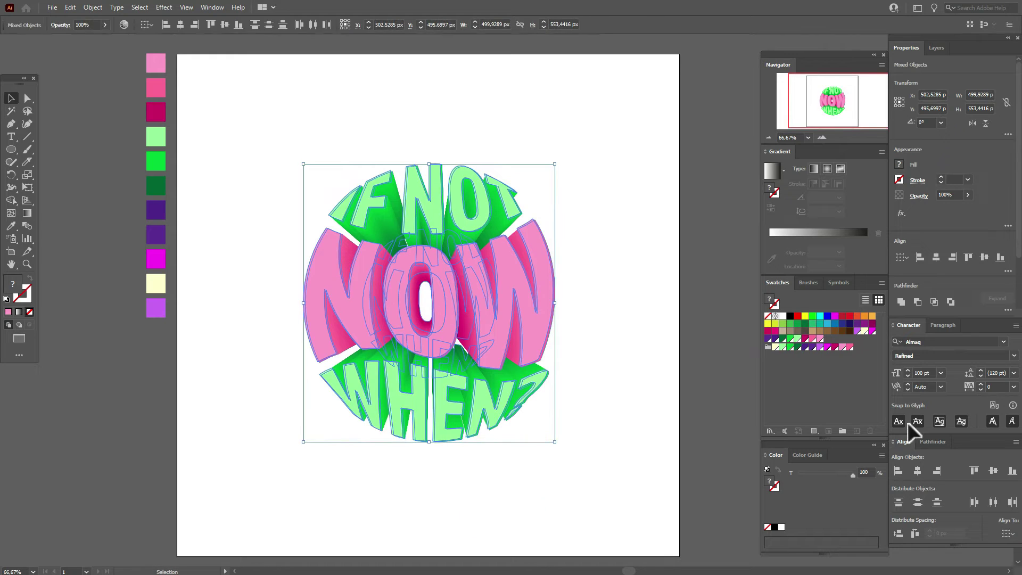
{"action": "left_click", "coordinate": [993, 471]}
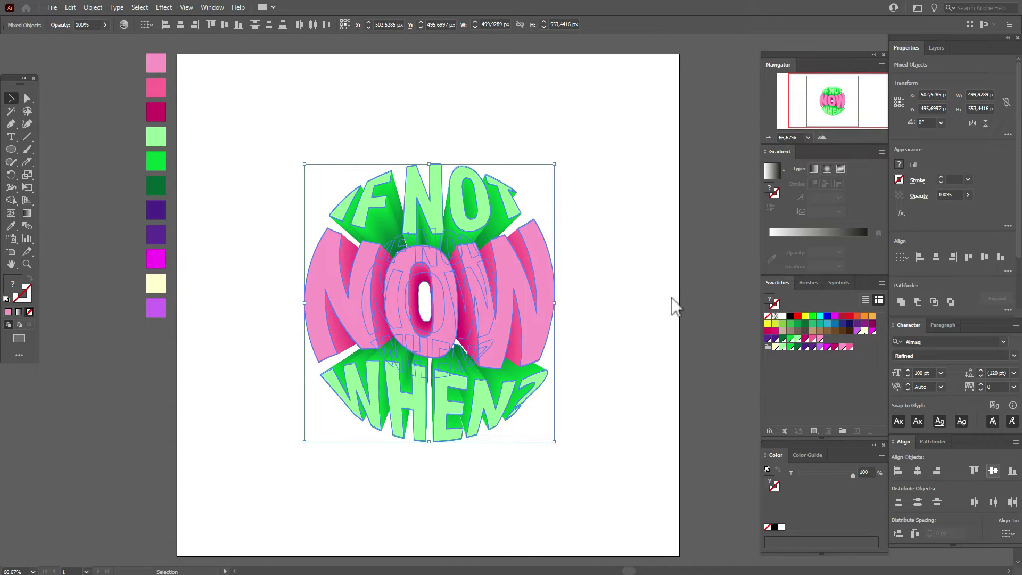
{"action": "left_click", "coordinate": [702, 299]}
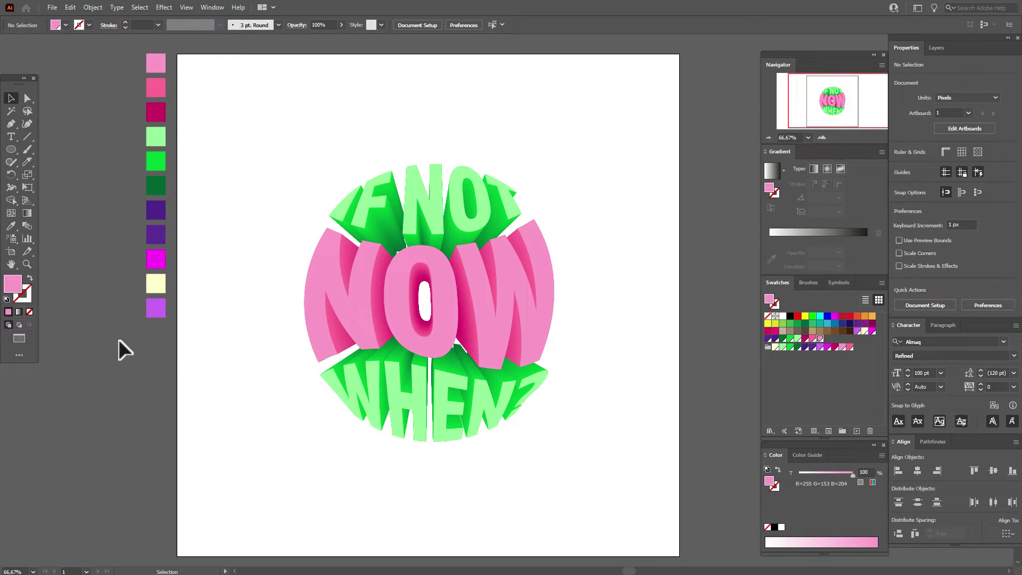
{"action": "left_click", "coordinate": [13, 148]}
{"action": "left_click", "coordinate": [50, 146]}
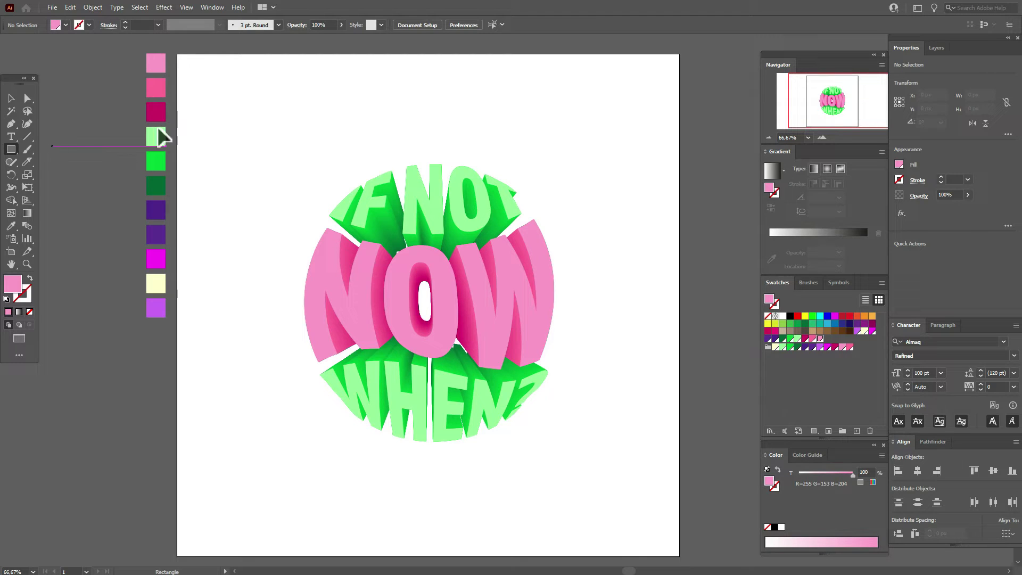
Step: Draw a rectangle covering the whole artboard and send it to the back
{"action": "left_click_drag", "start_coordinate": [184, 58], "coordinate": [686, 561]}
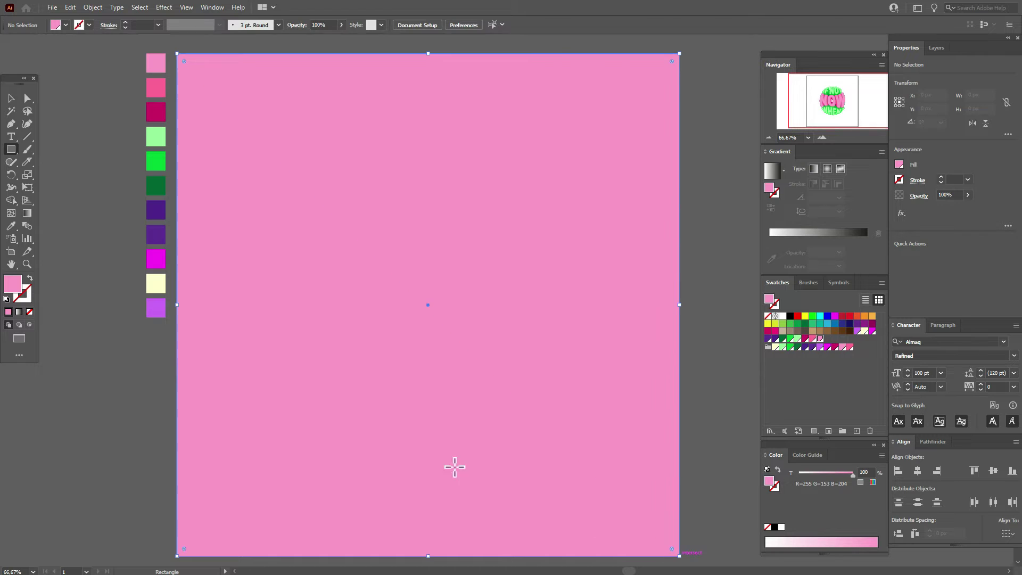
{"action": "left_click", "coordinate": [11, 98]}
{"action": "right_click", "coordinate": [531, 263]}
{"action": "mouse_move", "coordinate": [613, 452]}
{"action": "left_click", "coordinate": [687, 486]}
{"action": "left_click", "coordinate": [693, 373]}
{"action": "key", "text": "ctrl+z"}
Step: Fill the rectangle with a radial gradient from magenta centre to dark purple edge
{"action": "left_click", "coordinate": [826, 169]}
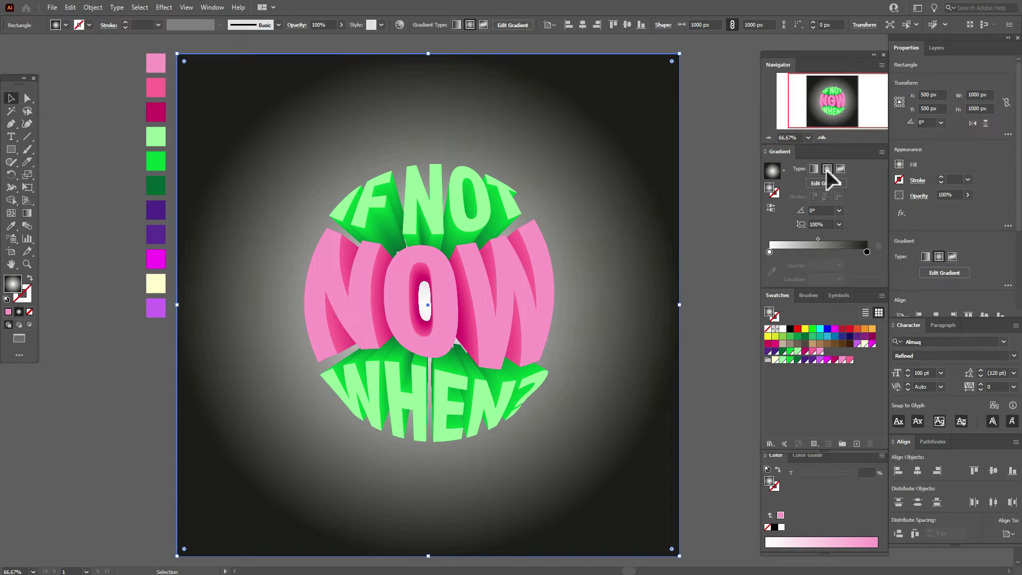
{"action": "left_click_drag", "start_coordinate": [810, 363], "coordinate": [873, 258]}
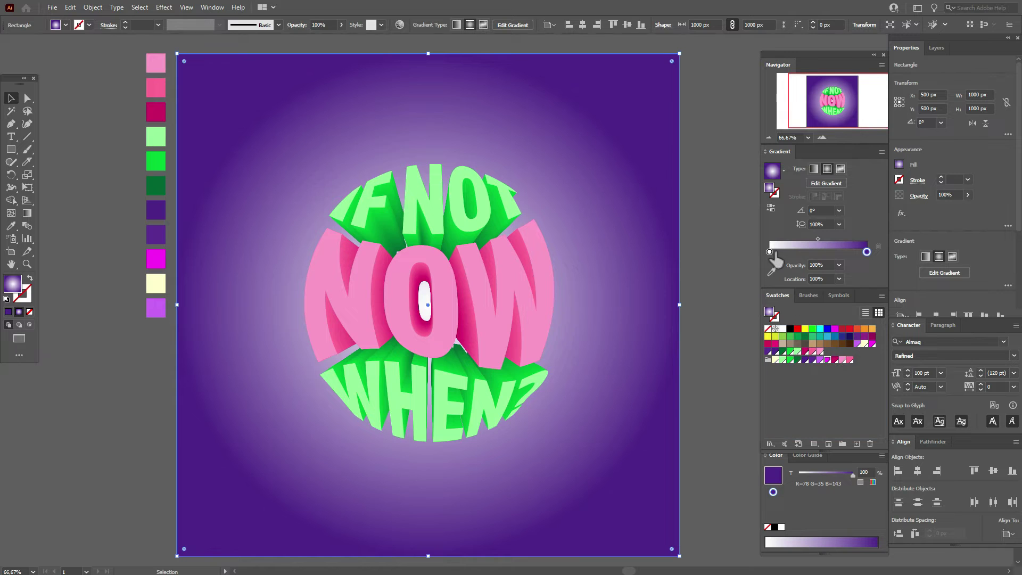
{"action": "left_click_drag", "start_coordinate": [776, 259], "coordinate": [803, 240]}
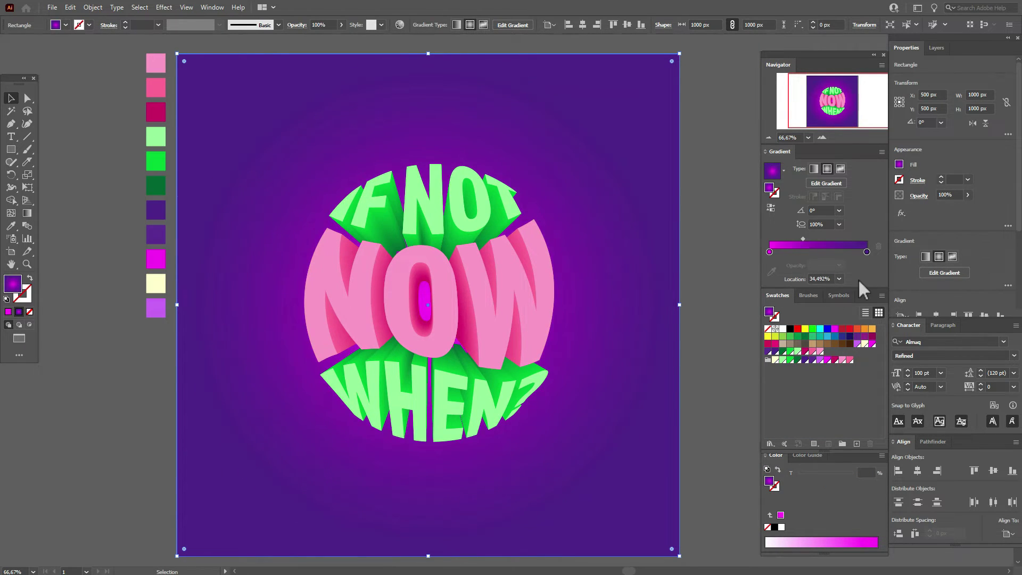
{"action": "left_click", "coordinate": [68, 118]}
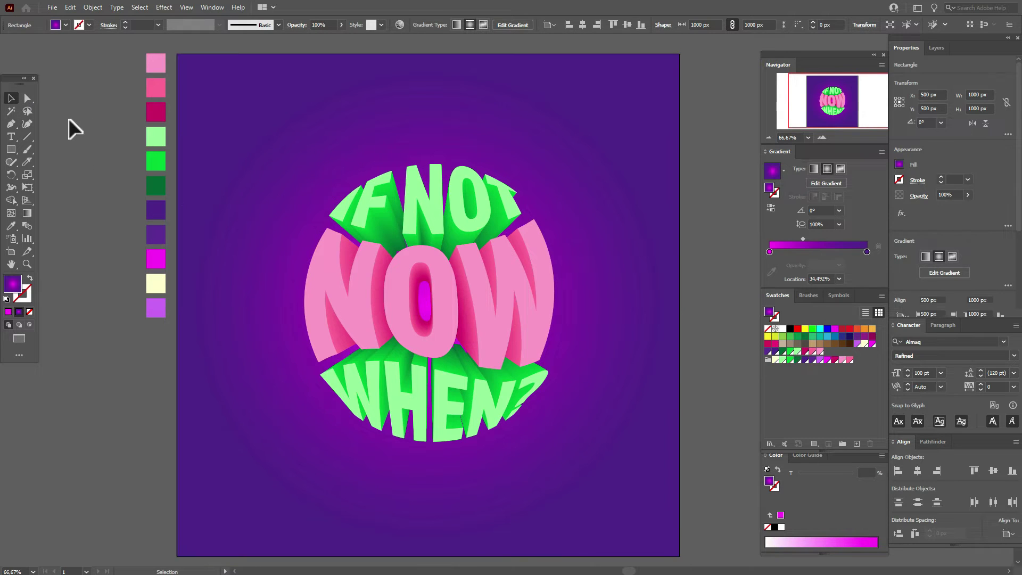
{"action": "left_click", "coordinate": [442, 290]}
Step: Paste a lettering copy shifted slightly down, filled dark purple with Multiply blending
{"action": "key", "text": "ctrl+c"}
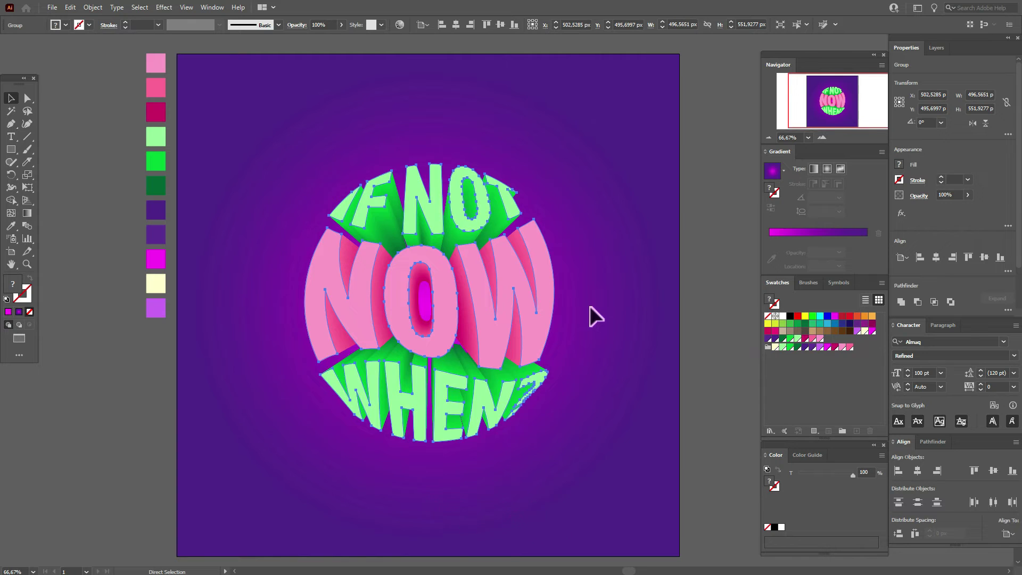
{"action": "left_click_drag", "start_coordinate": [527, 284], "coordinate": [474, 306]}
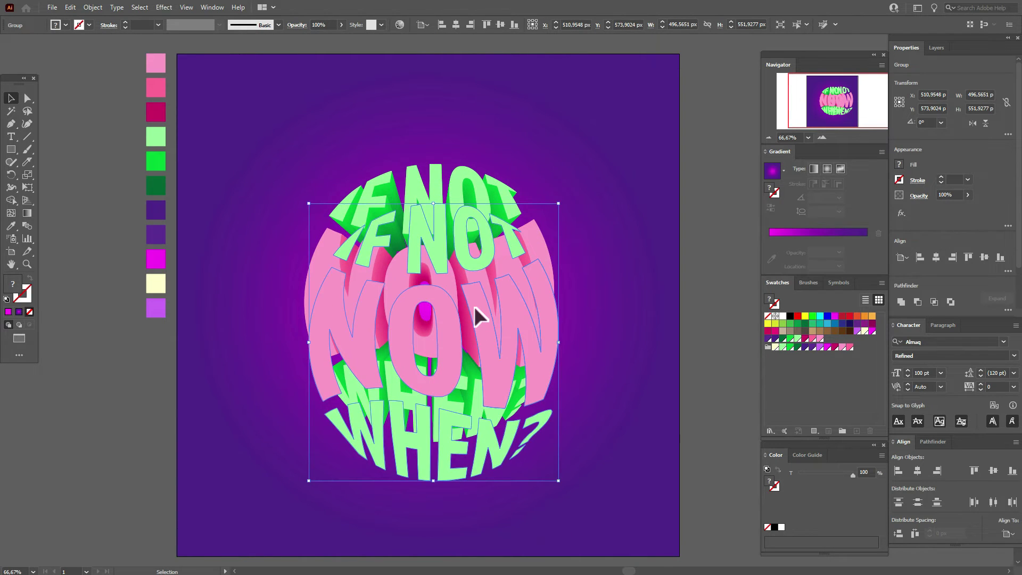
{"action": "left_click", "coordinate": [813, 349]}
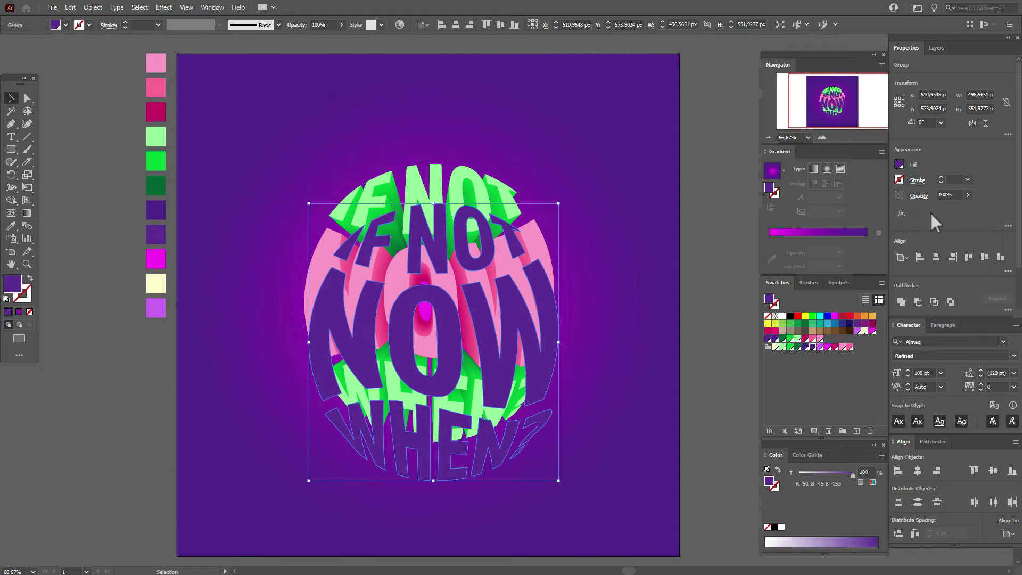
{"action": "left_click", "coordinate": [920, 196]}
{"action": "left_click", "coordinate": [849, 215]}
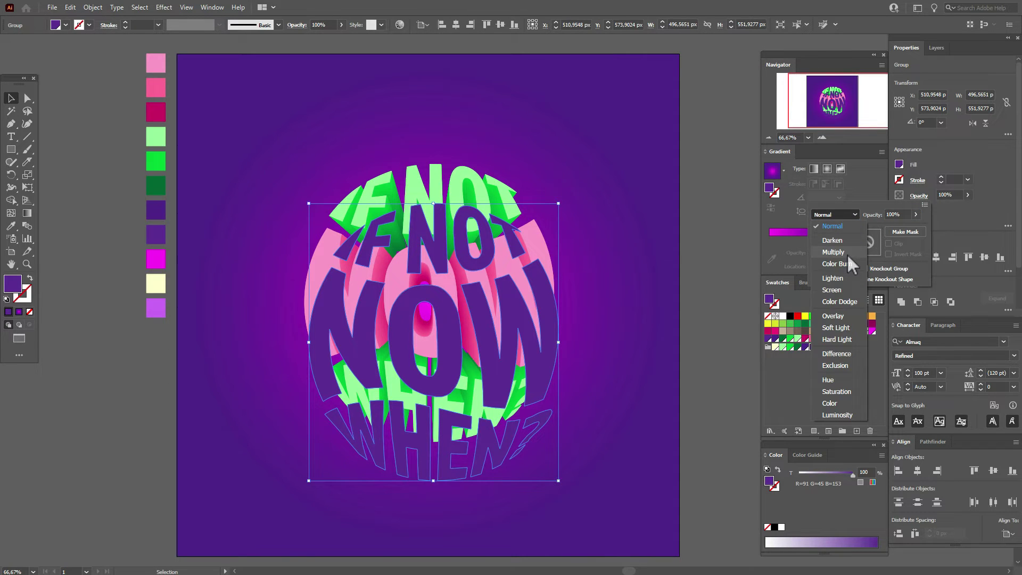
{"action": "left_click", "coordinate": [847, 253]}
{"action": "left_click", "coordinate": [624, 305], "text": "shift"}
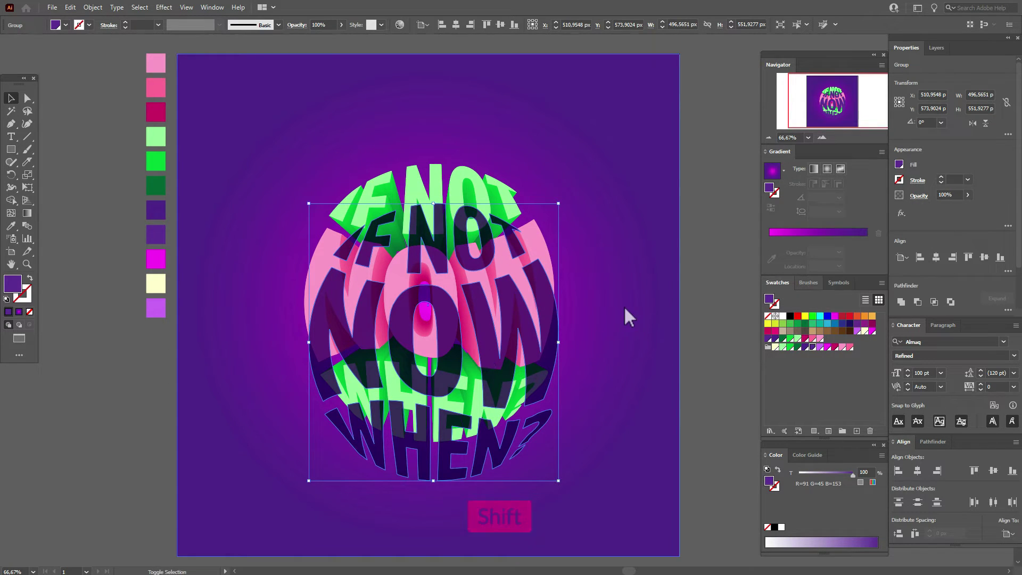
Step: Send the dark copy to the back, then the background behind it, and nudge the copy up
{"action": "right_click", "coordinate": [625, 307]}
{"action": "mouse_move", "coordinate": [698, 441]}
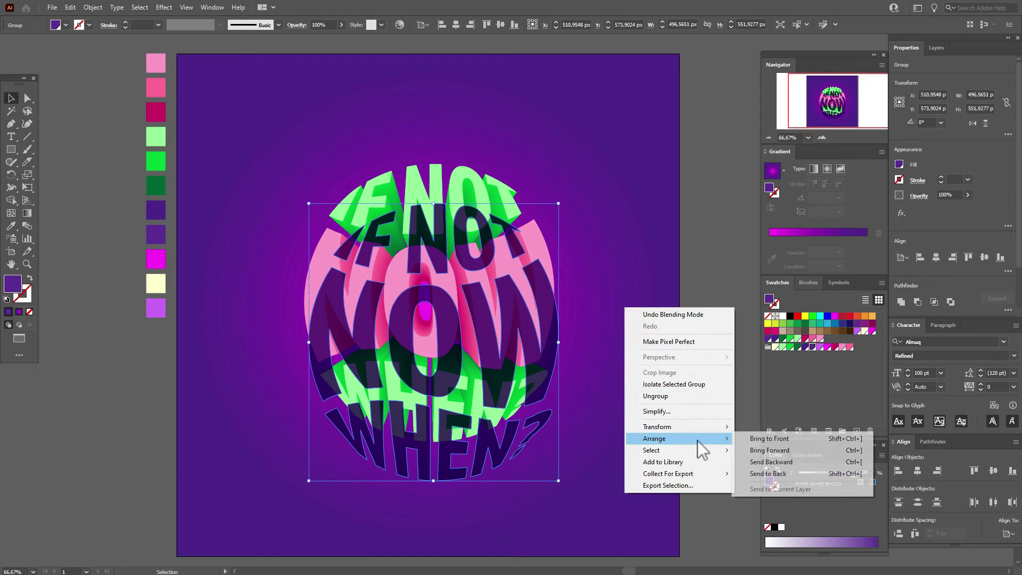
{"action": "left_click", "coordinate": [772, 477]}
{"action": "left_click", "coordinate": [695, 347]}
{"action": "left_click", "coordinate": [639, 367]}
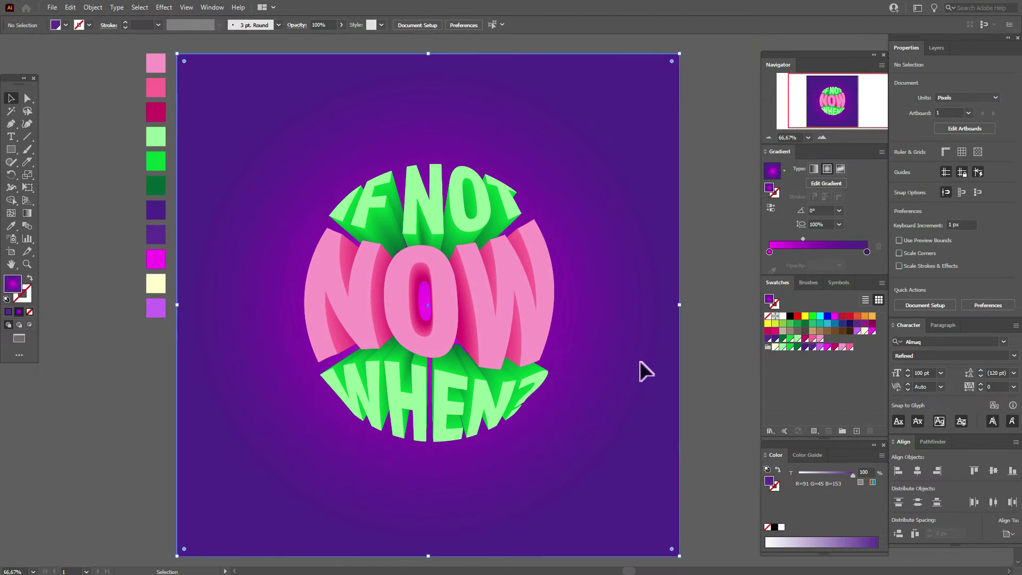
{"action": "right_click", "coordinate": [641, 365]}
{"action": "mouse_move", "coordinate": [698, 316]}
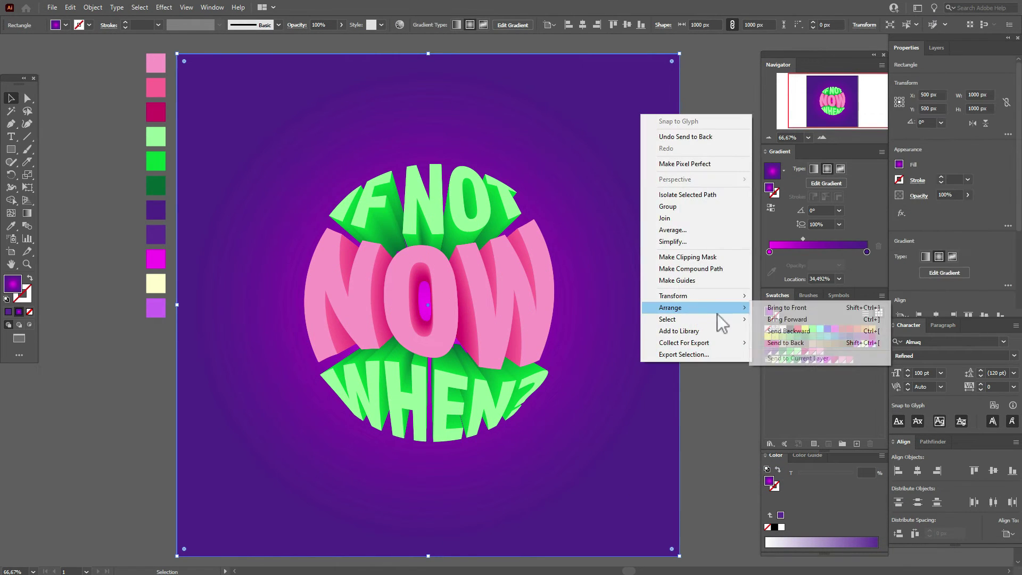
{"action": "left_click", "coordinate": [804, 343]}
{"action": "left_click", "coordinate": [481, 448]}
{"action": "left_click_drag", "start_coordinate": [479, 451], "coordinate": [479, 448]}
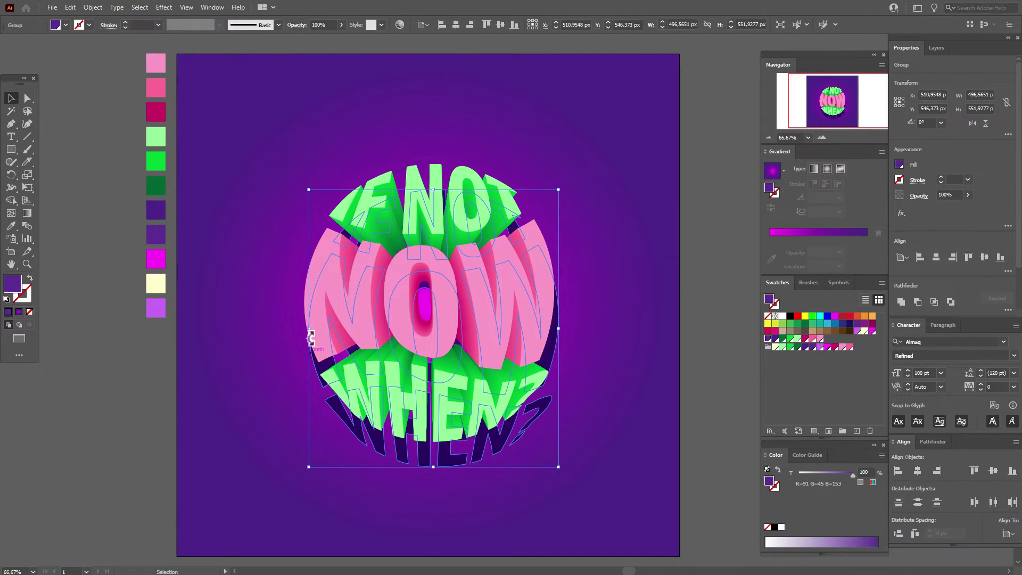
Step: Stretch the dark shadow wider on both sides and apply a Zoom Radial Blur of 27
{"action": "left_click_drag", "start_coordinate": [315, 338], "coordinate": [297, 339]}
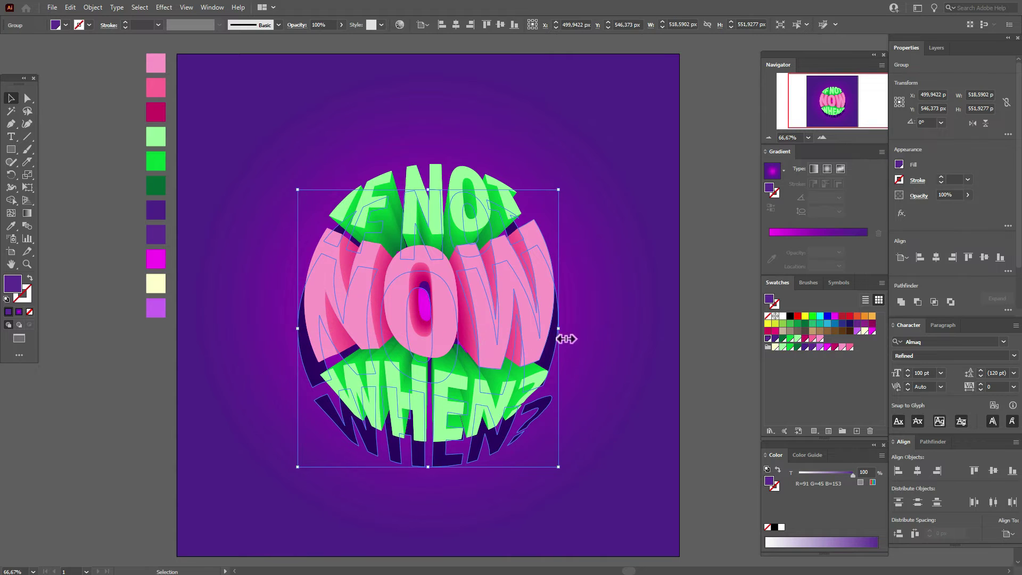
{"action": "left_click_drag", "start_coordinate": [559, 338], "coordinate": [568, 338]}
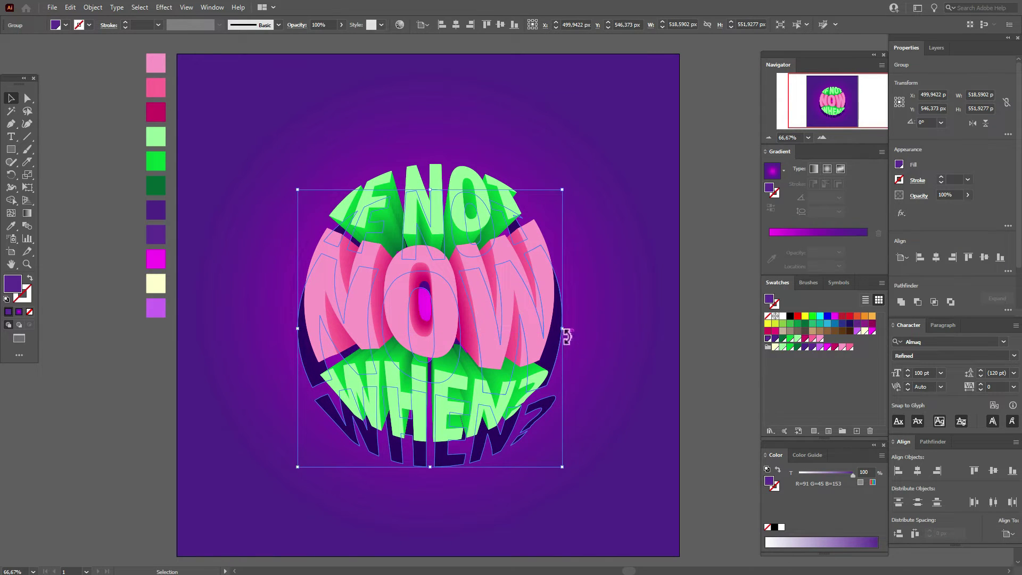
{"action": "left_click", "coordinate": [165, 7]}
{"action": "mouse_move", "coordinate": [258, 185]}
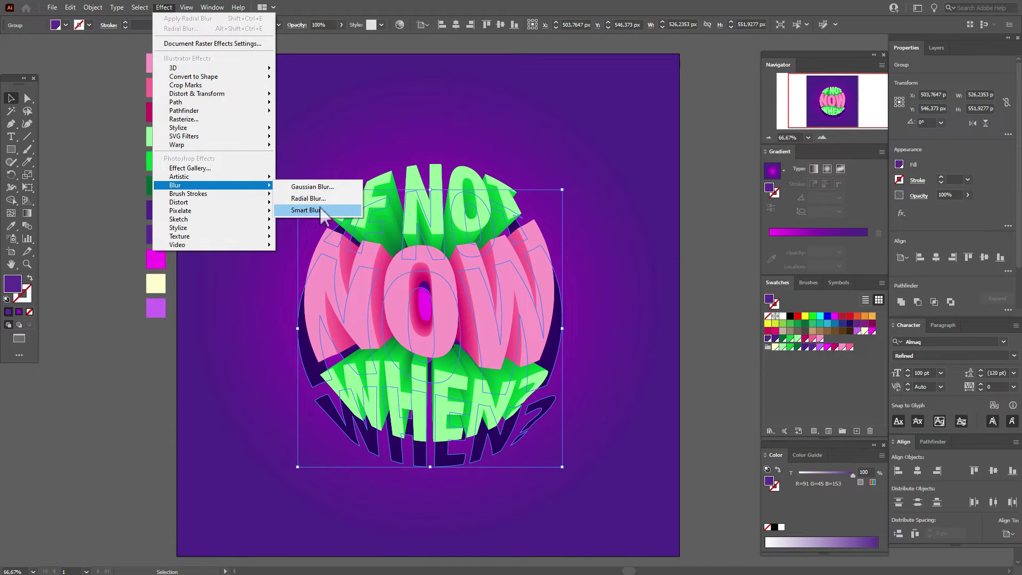
{"action": "left_click", "coordinate": [321, 200]}
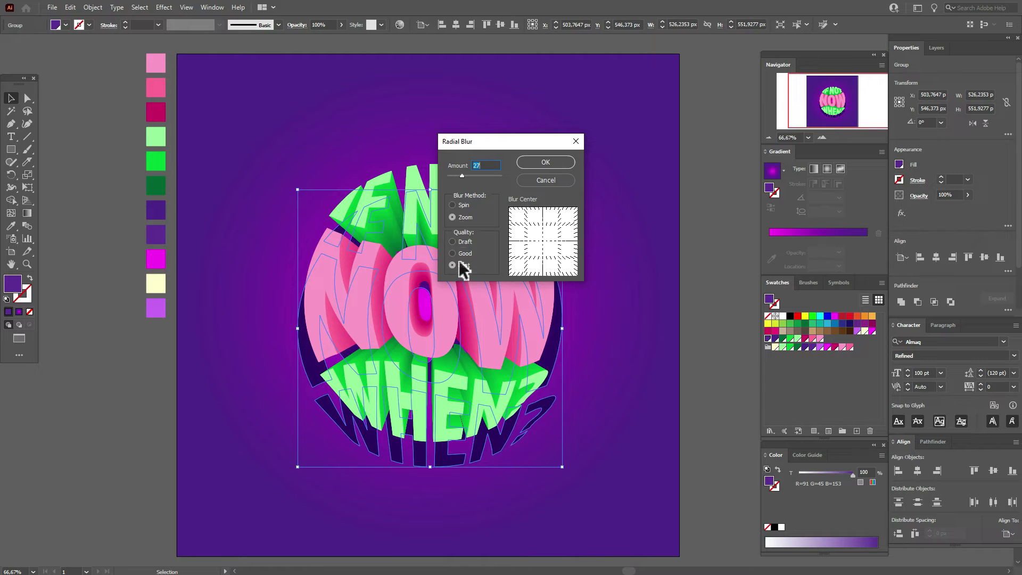
{"action": "left_click", "coordinate": [550, 162]}
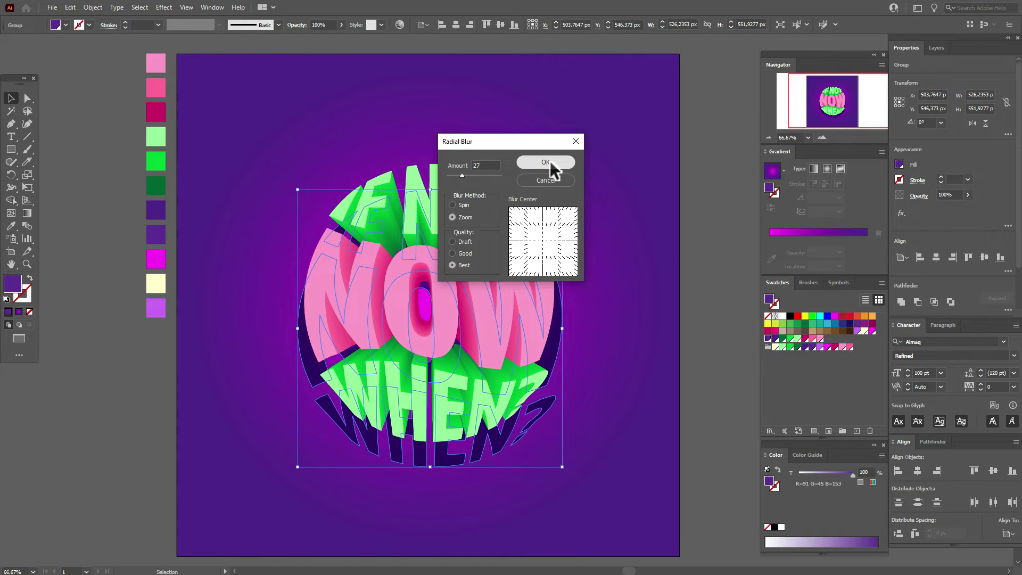
{"action": "left_click", "coordinate": [714, 222]}
{"action": "left_click_drag", "start_coordinate": [501, 446], "coordinate": [500, 439]}
{"action": "left_click", "coordinate": [699, 358]}
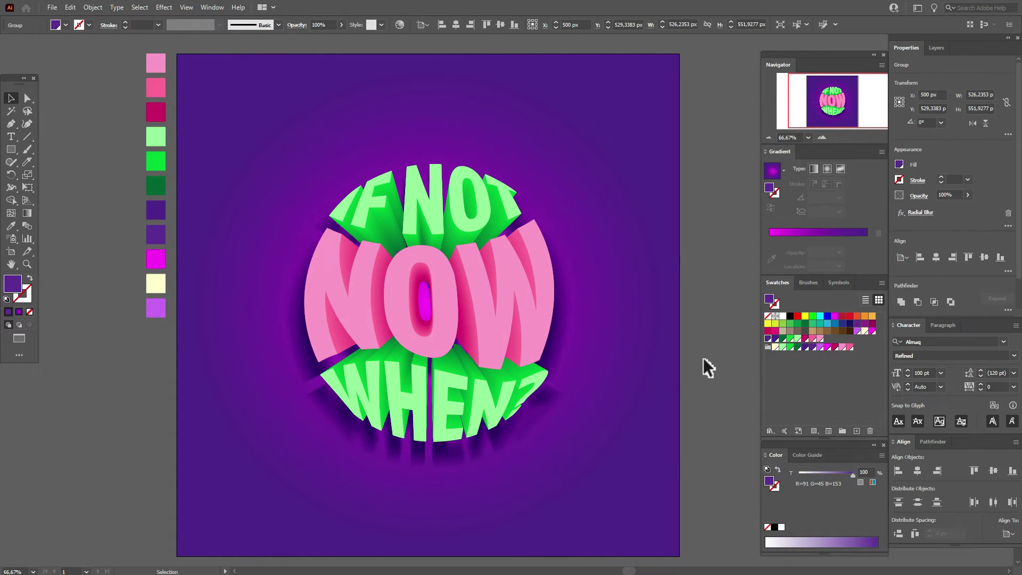
{"action": "left_click", "coordinate": [610, 376]}
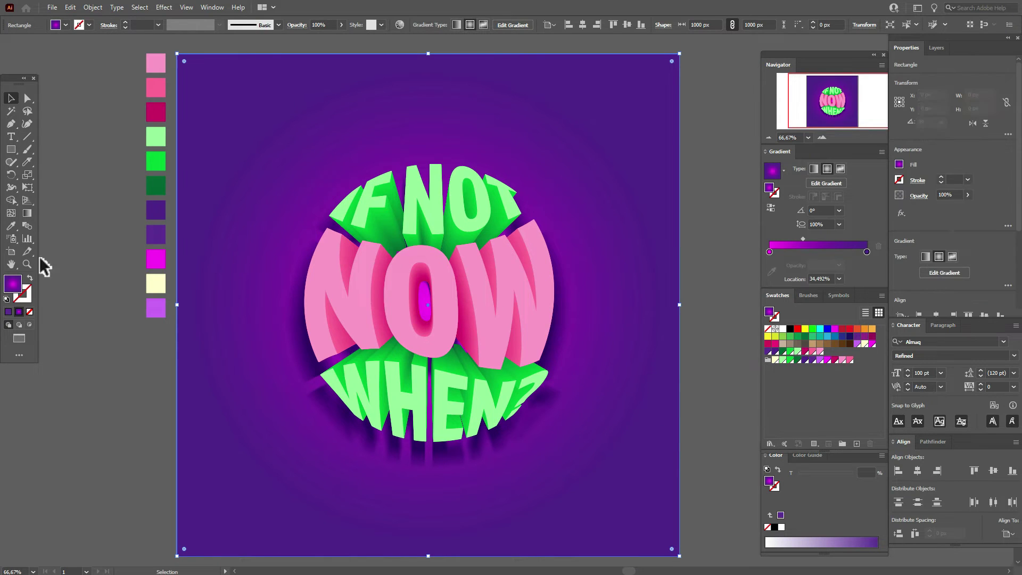
{"action": "left_click", "coordinate": [27, 213]}
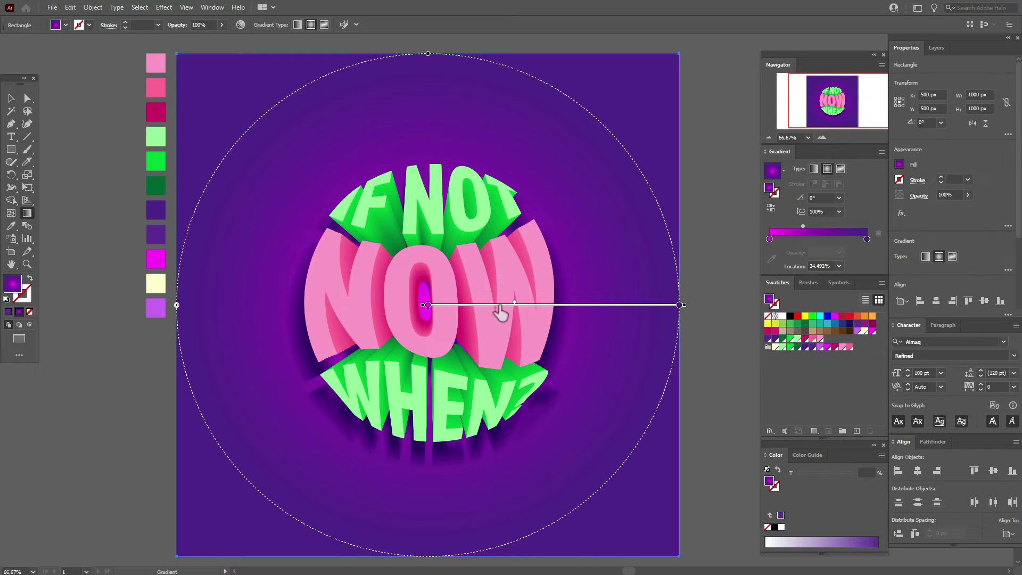
{"action": "left_click_drag", "start_coordinate": [496, 308], "coordinate": [415, 256]}
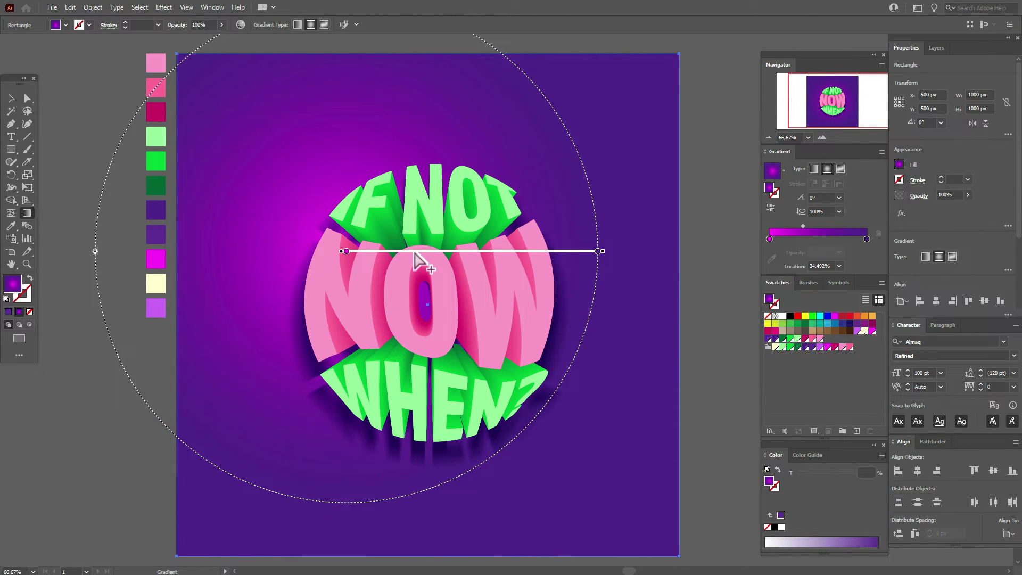
{"action": "left_click", "coordinate": [11, 98]}
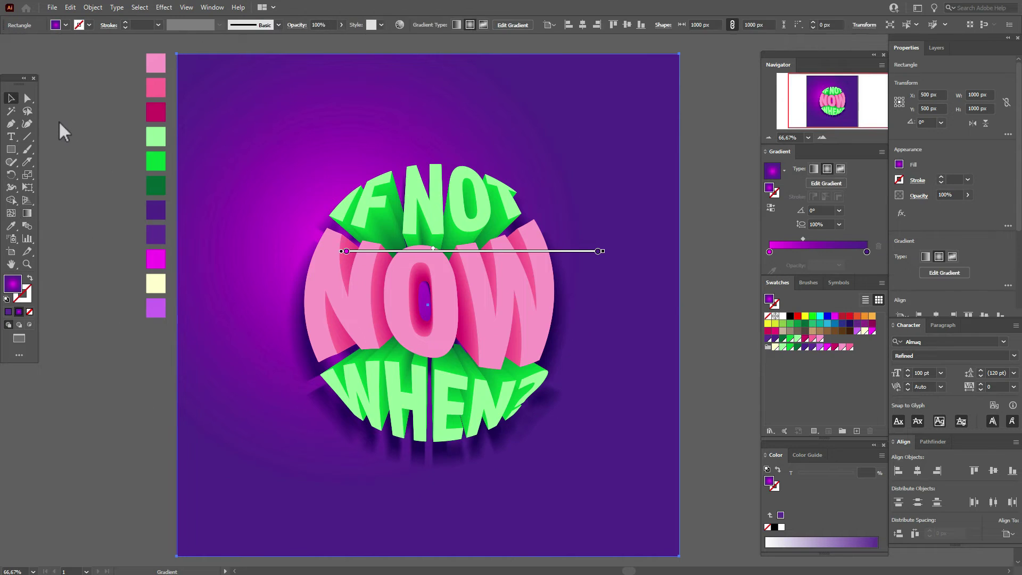
{"action": "left_click", "coordinate": [91, 195]}
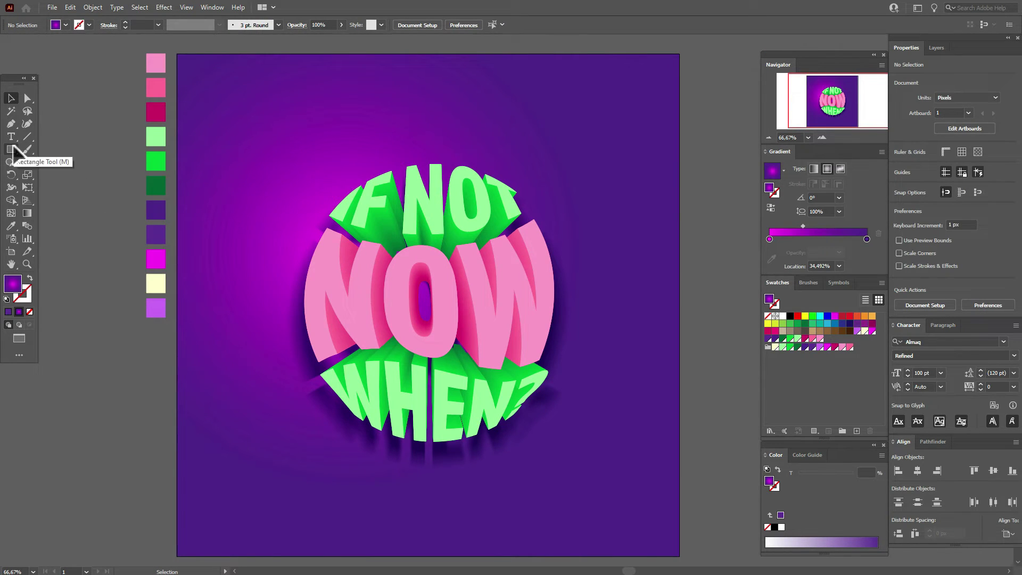
Step: Draw a perfect circle over the top-left of the artwork with the Ellipse Tool
{"action": "left_click_drag", "start_coordinate": [16, 153], "coordinate": [49, 172]}
{"action": "key", "text": "shift"}
{"action": "left_click_drag", "start_coordinate": [210, 103], "coordinate": [412, 305]}
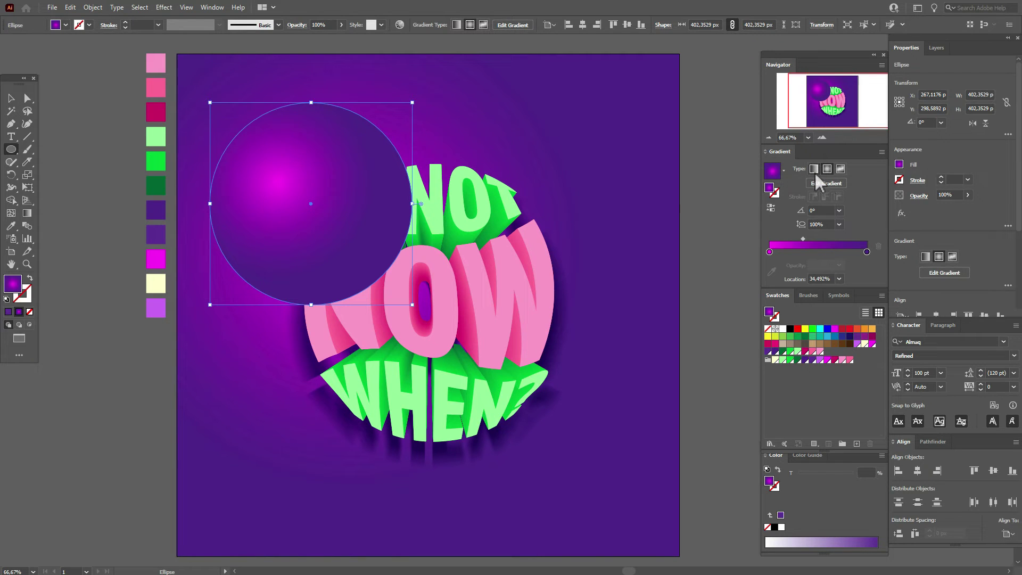
Step: Give the circle a radial gradient from pale yellow centre to black edge
{"action": "left_click", "coordinate": [814, 170]}
{"action": "left_click", "coordinate": [826, 171]}
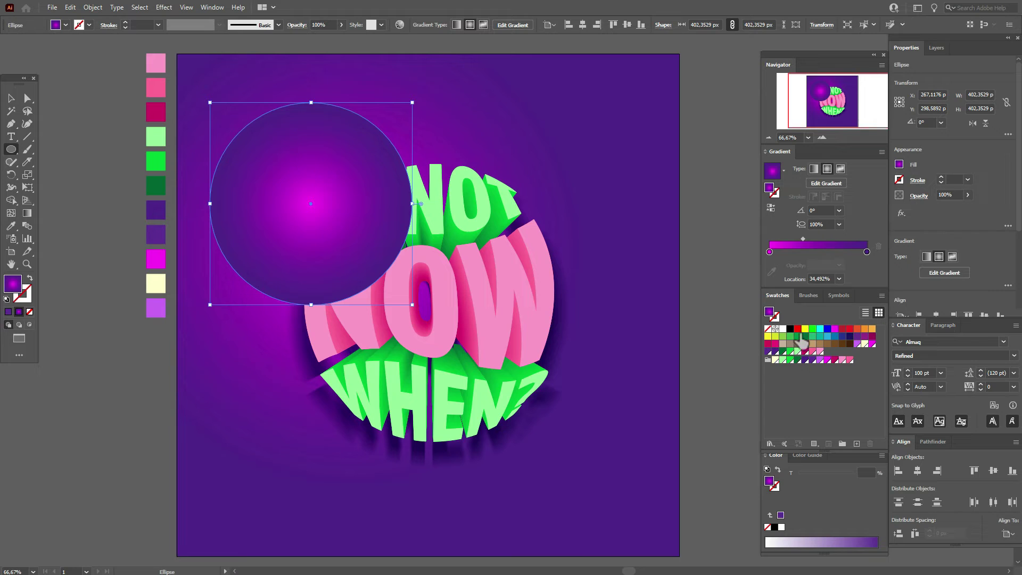
{"action": "left_click_drag", "start_coordinate": [797, 332], "coordinate": [867, 252]}
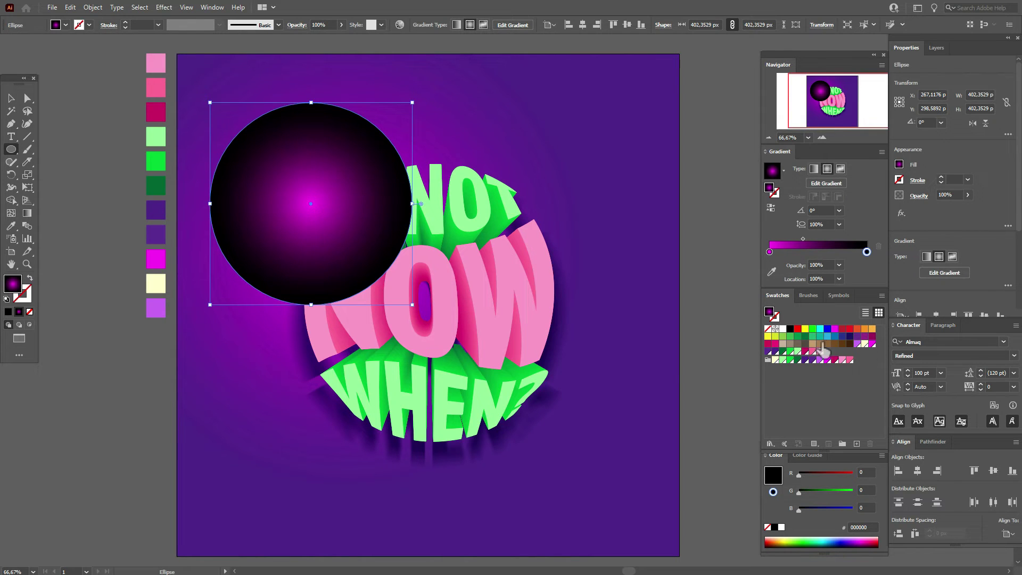
{"action": "left_click_drag", "start_coordinate": [777, 364], "coordinate": [791, 239]}
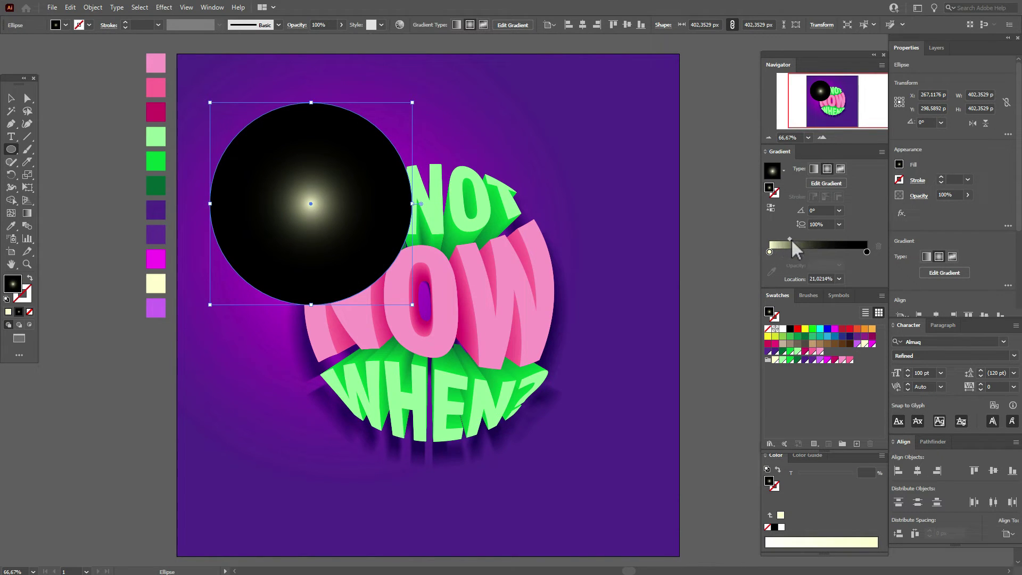
Step: Set the circle to Screen blend mode, enlarge it to 496 px, and shift it down-left
{"action": "left_click", "coordinate": [920, 197]}
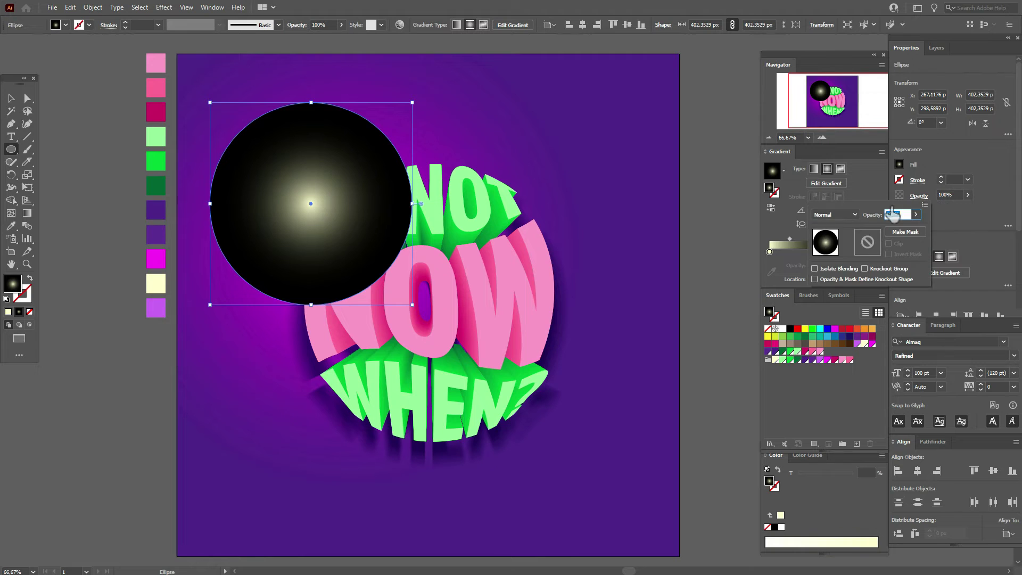
{"action": "left_click", "coordinate": [855, 216]}
{"action": "left_click", "coordinate": [852, 299]}
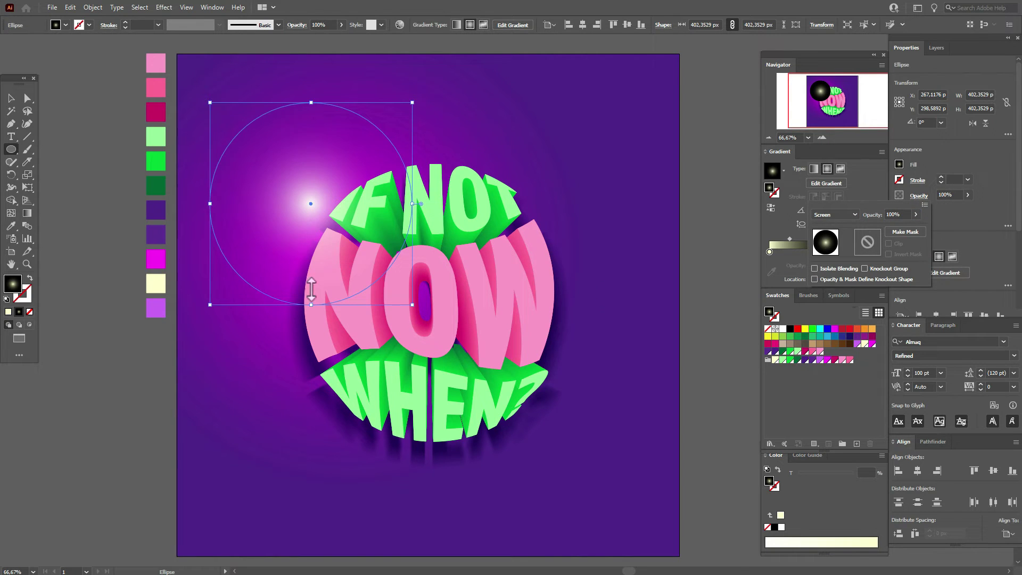
{"action": "left_click", "coordinate": [12, 106]}
{"action": "key", "text": "shift"}
{"action": "left_click_drag", "start_coordinate": [417, 208], "coordinate": [461, 204]}
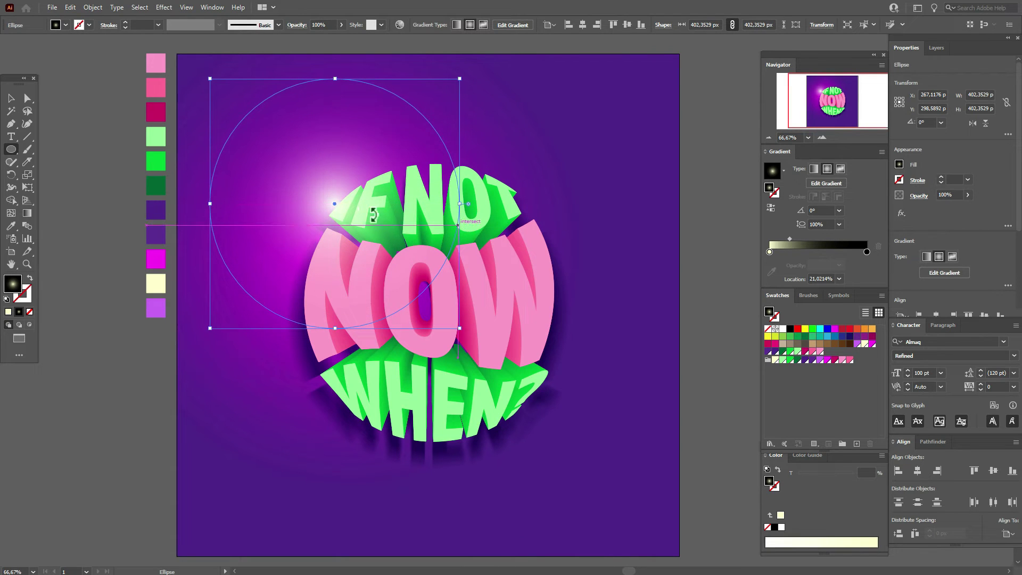
{"action": "left_click_drag", "start_coordinate": [335, 204], "coordinate": [327, 231]}
Step: Paste a glow copy at the text's lower right with a magenta gradient centre
{"action": "key", "text": "ctrl+c"}
{"action": "key", "text": "ctrl+v"}
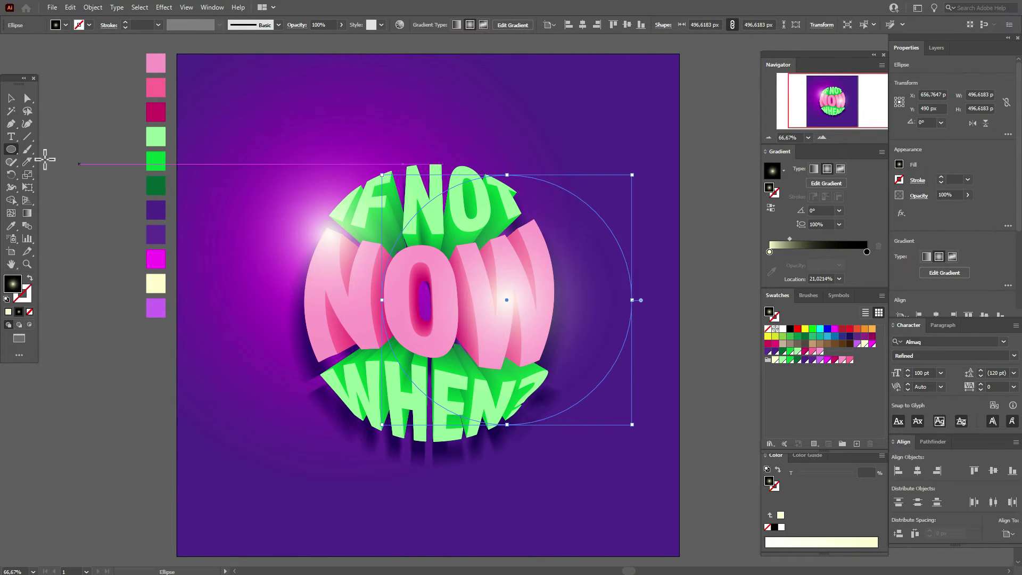
{"action": "left_click", "coordinate": [11, 98]}
{"action": "left_click_drag", "start_coordinate": [517, 295], "coordinate": [552, 379]}
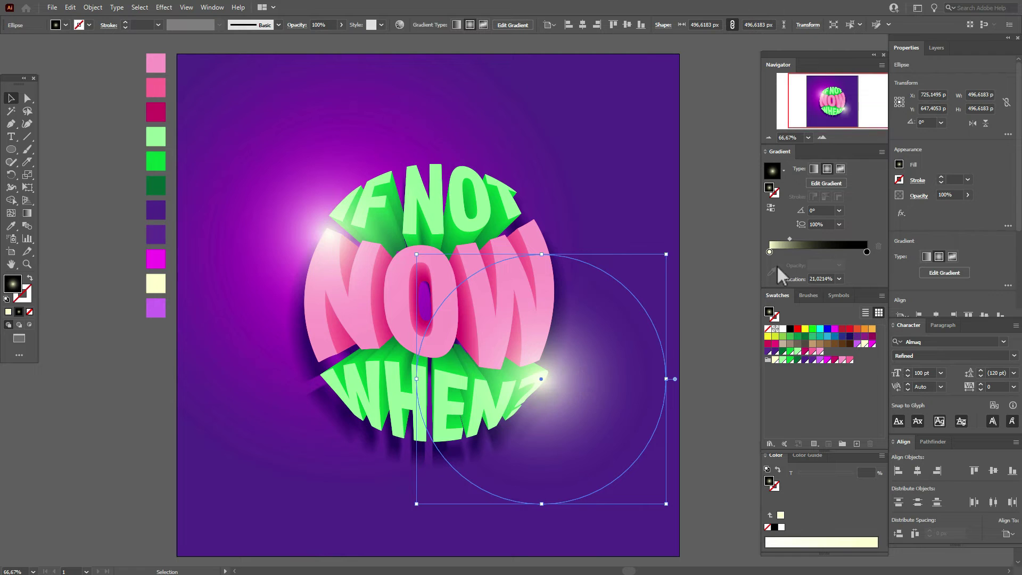
{"action": "left_click_drag", "start_coordinate": [829, 360], "coordinate": [770, 252]}
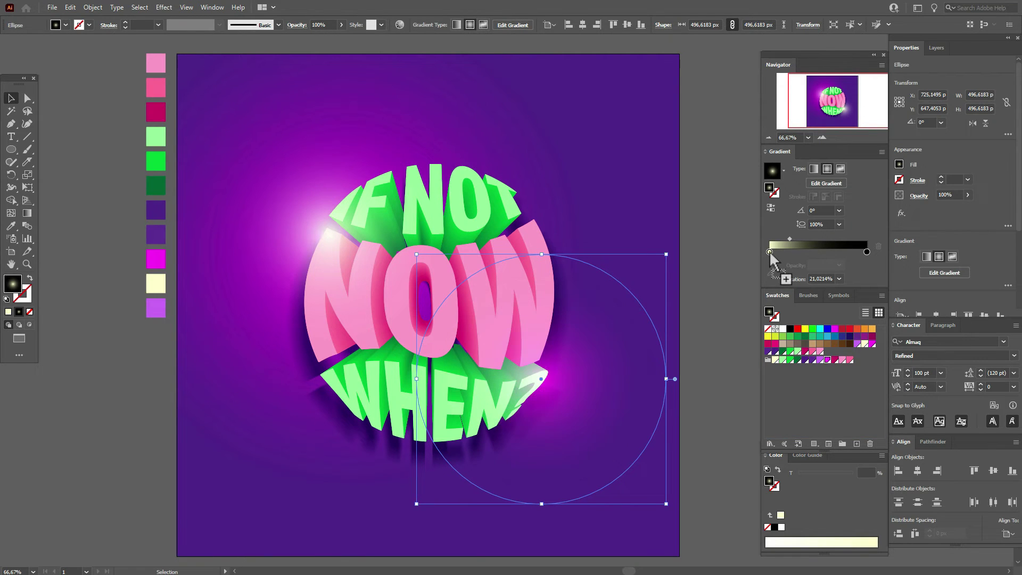
{"action": "left_click", "coordinate": [640, 216], "text": "shift"}
Step: Send the background rectangle behind the new glow circles
{"action": "right_click", "coordinate": [640, 216]}
{"action": "mouse_move", "coordinate": [735, 386]}
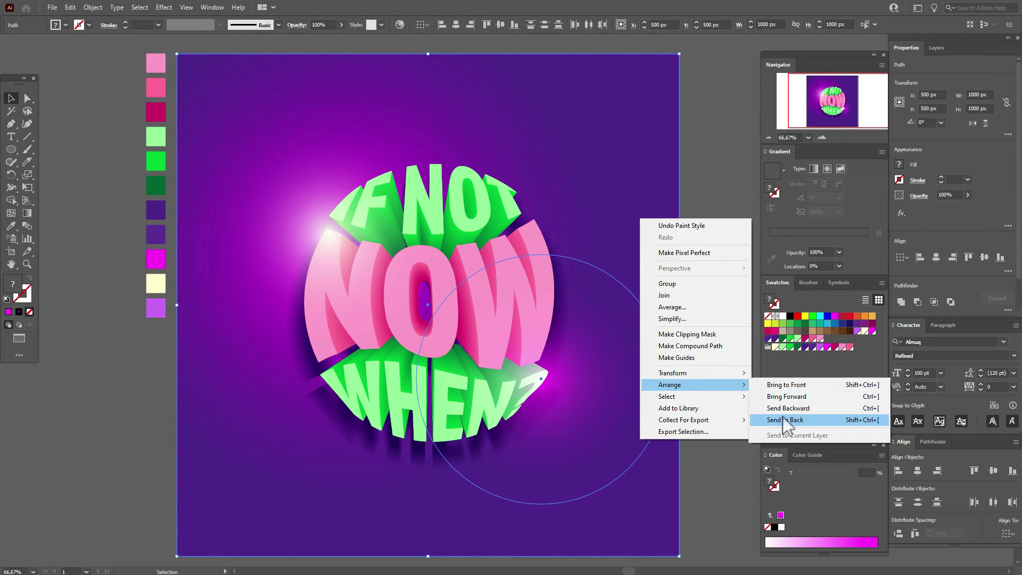
{"action": "left_click", "coordinate": [783, 419]}
{"action": "left_click", "coordinate": [698, 386]}
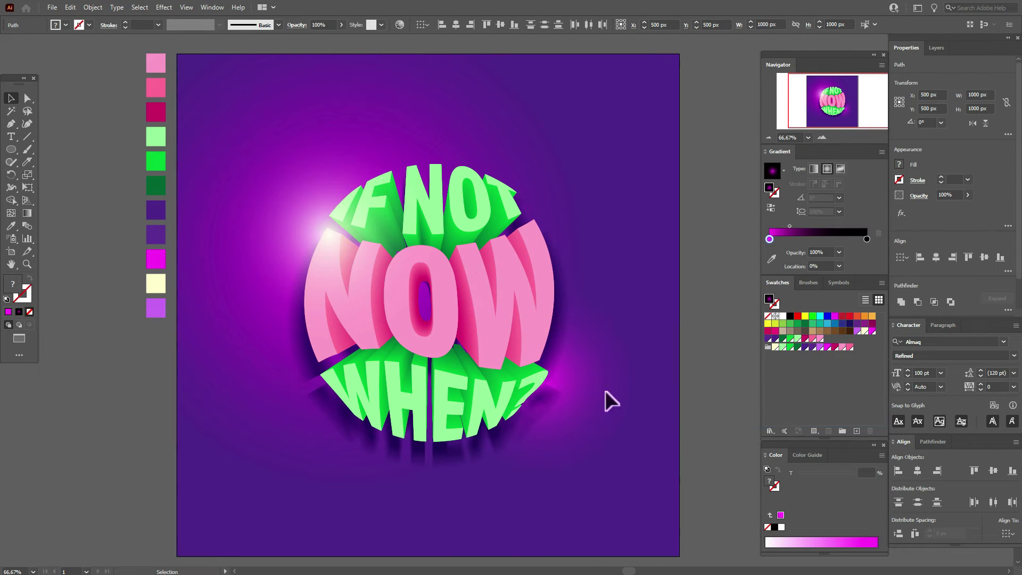
Step: Enlarge the white glow circle proportionally and shift it slightly left
{"action": "left_click", "coordinate": [580, 378]}
{"action": "left_click_drag", "start_coordinate": [669, 388], "coordinate": [729, 402]}
{"action": "left_click_drag", "start_coordinate": [583, 395], "coordinate": [554, 391]}
{"action": "left_click_drag", "start_coordinate": [551, 385], "coordinate": [547, 389]}
{"action": "left_click", "coordinate": [714, 373]}
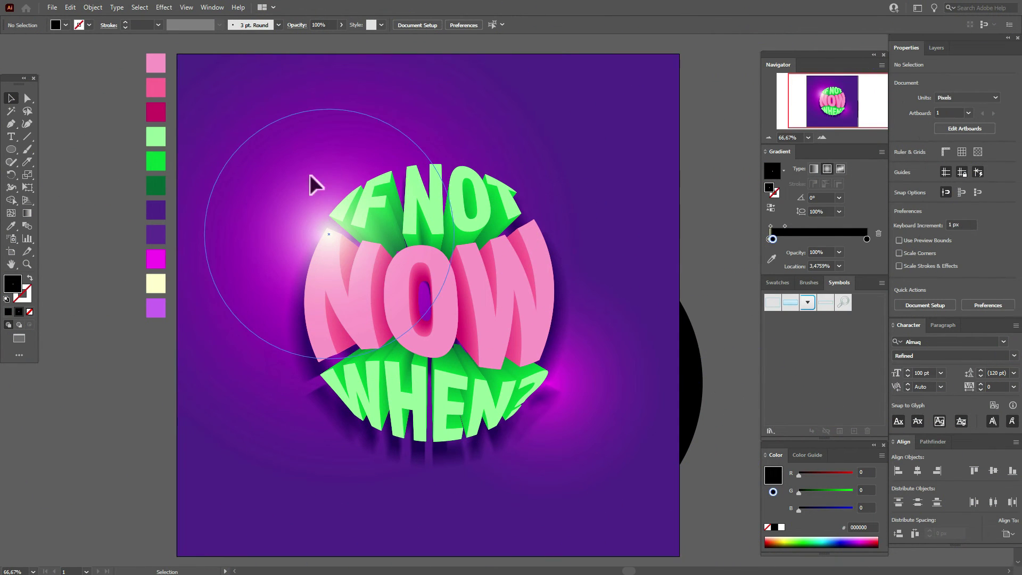
Step: Paste another glow copy at the upper right and shrink it to about 33 px
{"action": "left_click", "coordinate": [295, 206]}
{"action": "key", "text": "ctrl+v"}
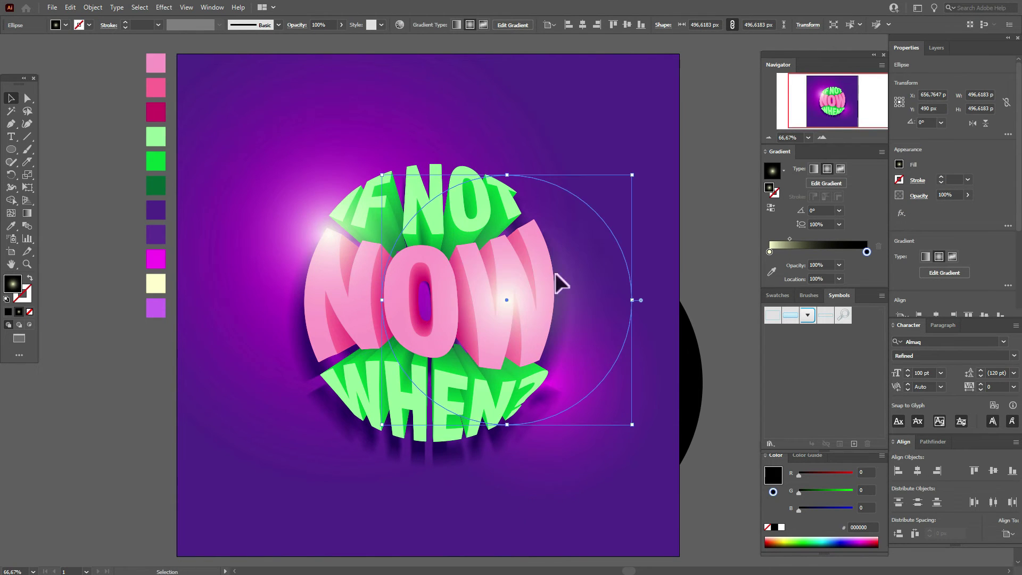
{"action": "left_click_drag", "start_coordinate": [507, 298], "coordinate": [632, 261]}
{"action": "left_click_drag", "start_coordinate": [635, 132], "coordinate": [640, 220]}
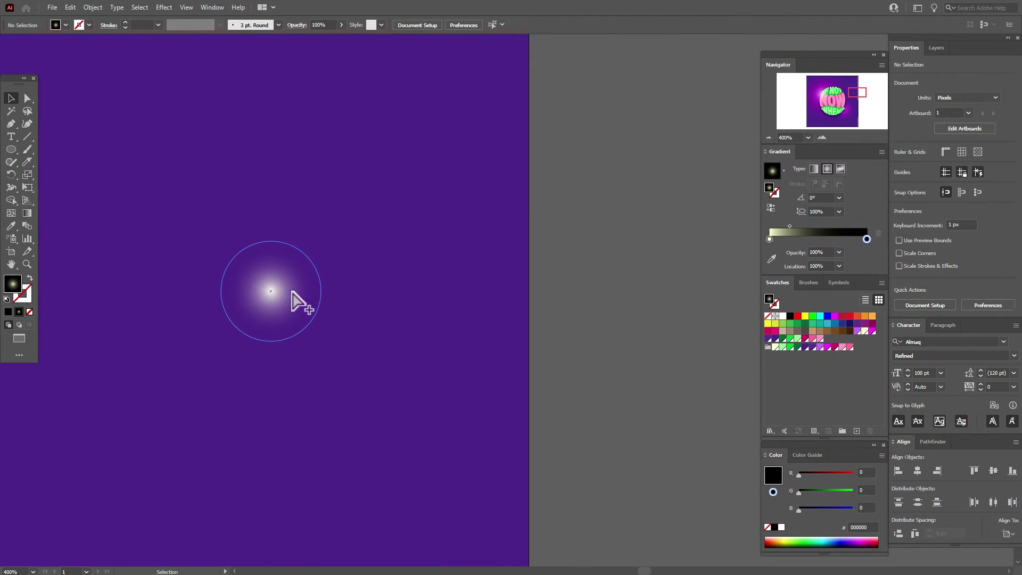
Step: Add a gradient stop to the small glow to tighten its bright centre
{"action": "left_click", "coordinate": [297, 296]}
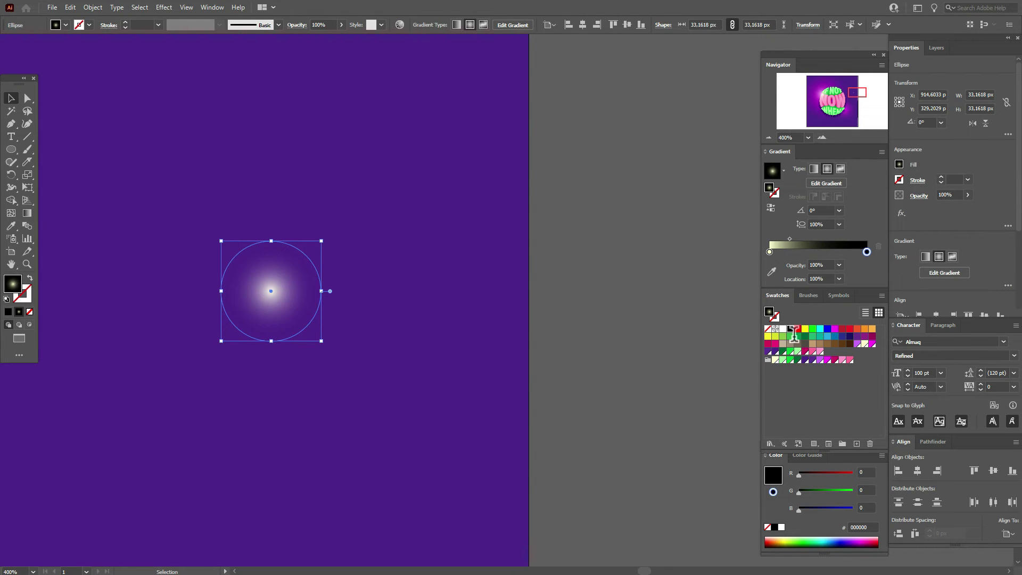
{"action": "left_click", "coordinate": [810, 251]}
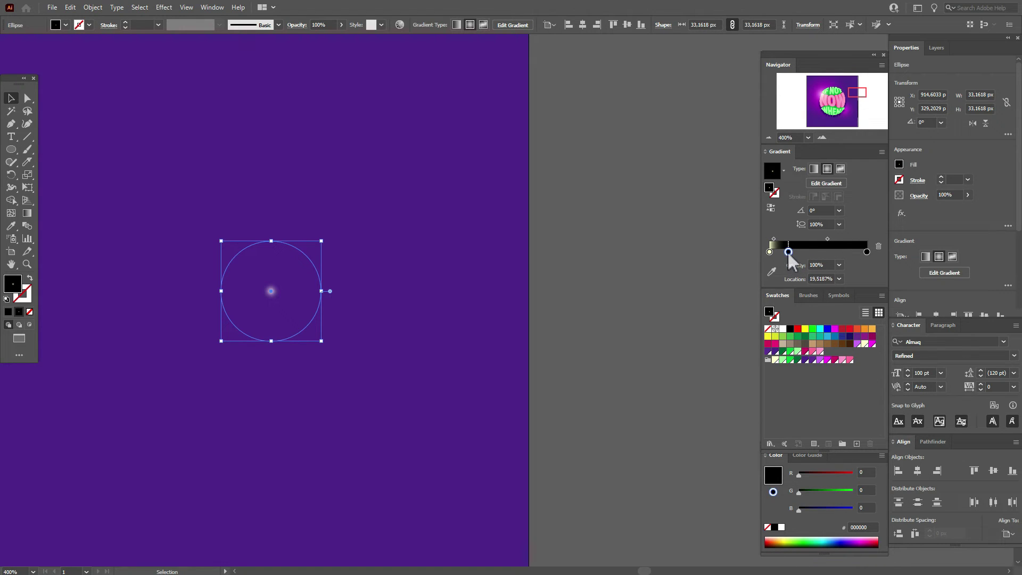
{"action": "left_click", "coordinate": [647, 260]}
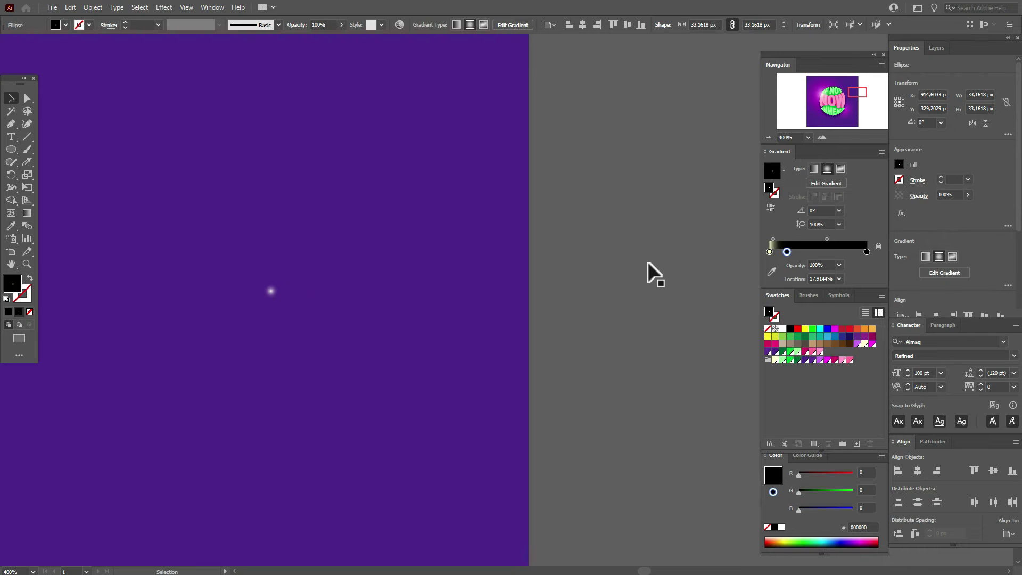
Step: Paste a second sparkle, scale it to 60 px with its inner stop at 21.7%, and place it
{"action": "left_click", "coordinate": [281, 295]}
{"action": "key", "text": "ctrl+v"}
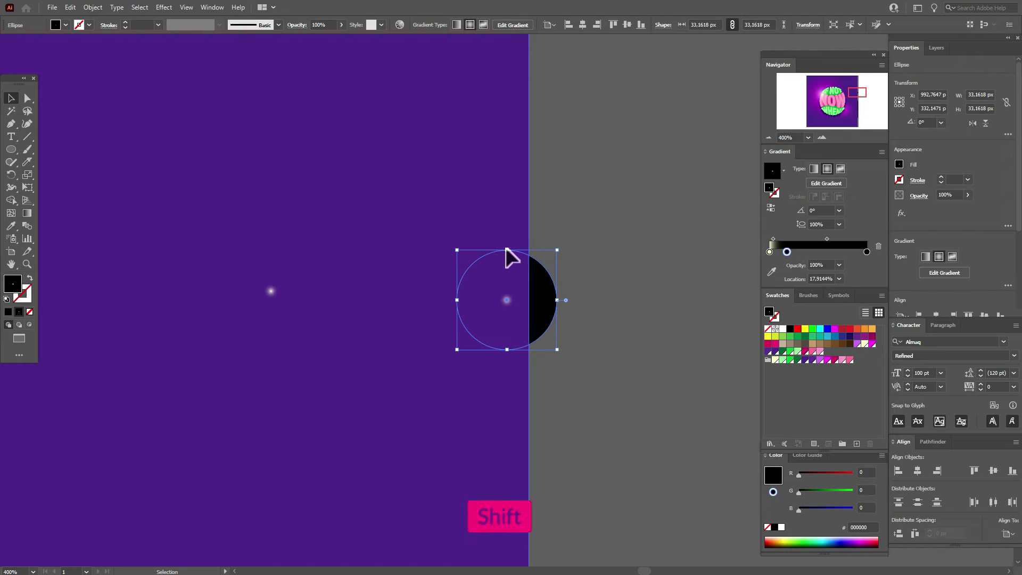
{"action": "left_click_drag", "start_coordinate": [506, 247], "coordinate": [520, 174]}
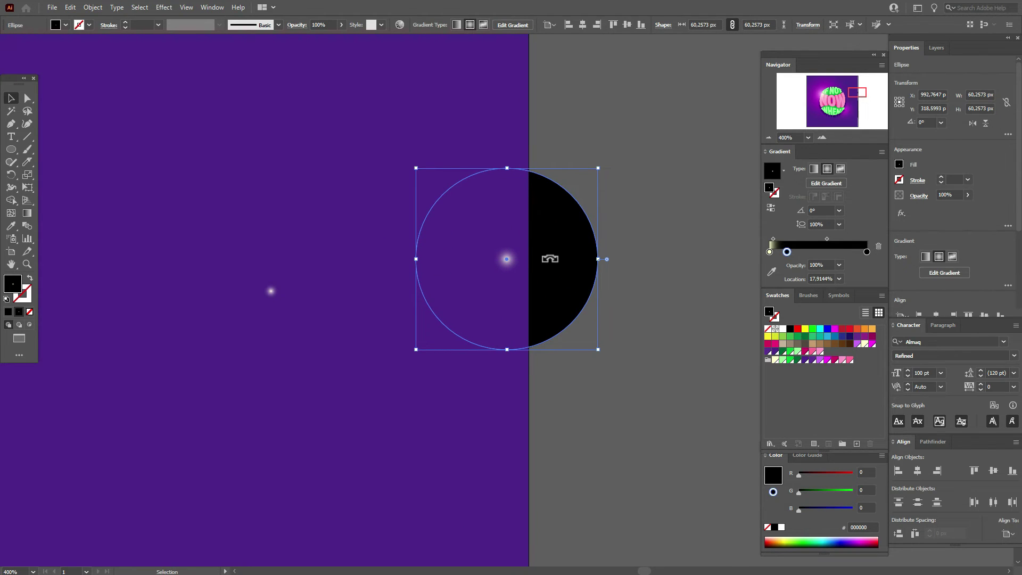
{"action": "mouse_move", "coordinate": [787, 253]}
{"action": "left_mouse_down"}
{"action": "mouse_move", "coordinate": [778, 235]}
{"action": "mouse_move", "coordinate": [782, 257]}
{"action": "left_mouse_up"}
{"action": "left_click", "coordinate": [655, 269]}
{"action": "left_click_drag", "start_coordinate": [521, 302], "coordinate": [487, 338]}
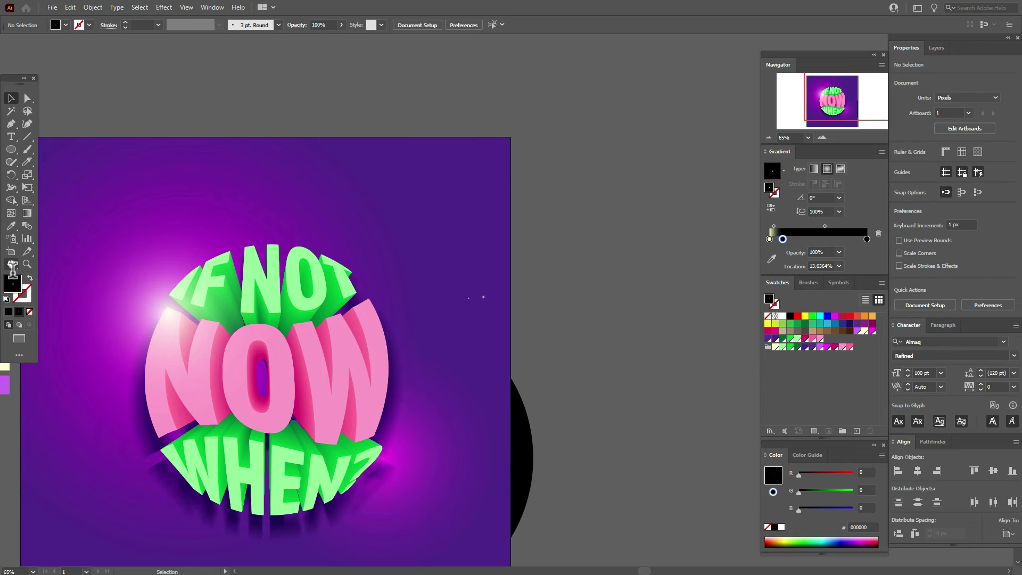
{"action": "left_click", "coordinate": [12, 264]}
{"action": "left_click_drag", "start_coordinate": [437, 339], "coordinate": [498, 276]}
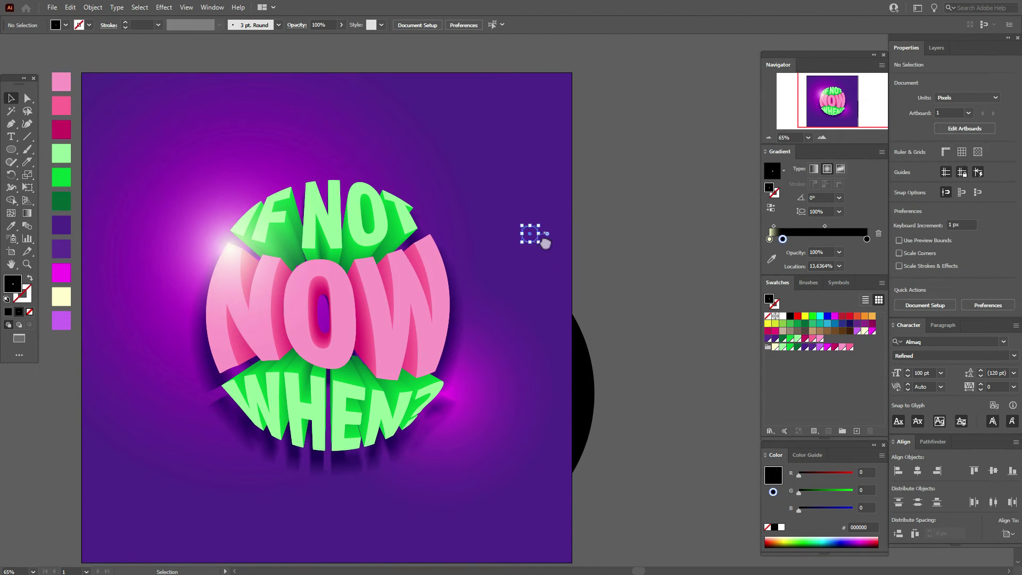
Step: Scale the two small sparkle circles together
{"action": "left_click", "coordinate": [546, 239], "text": "shift"}
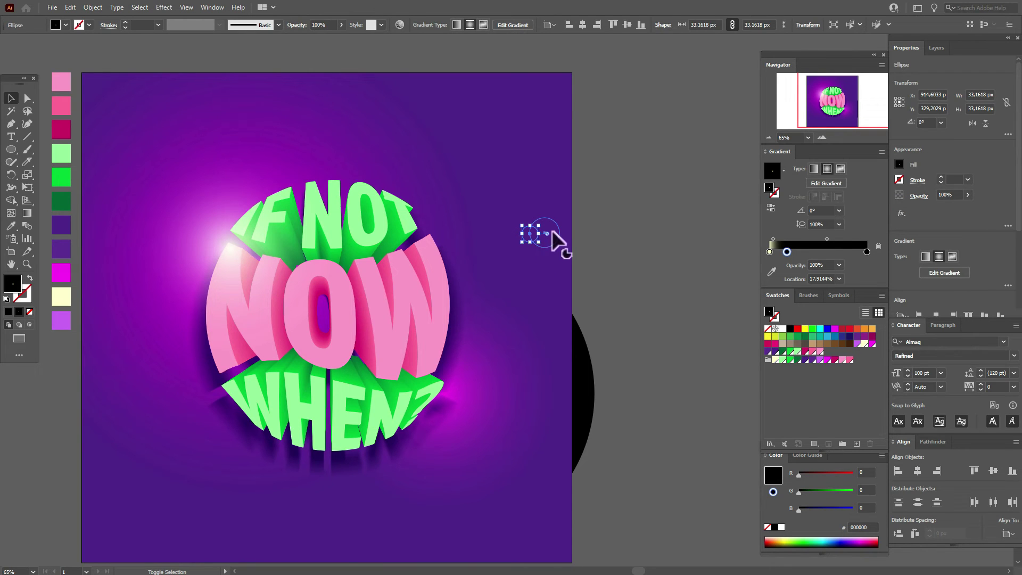
{"action": "left_click", "coordinate": [552, 231], "text": "shift"}
{"action": "left_click_drag", "start_coordinate": [547, 237], "coordinate": [548, 266]}
{"action": "left_click", "coordinate": [614, 264]}
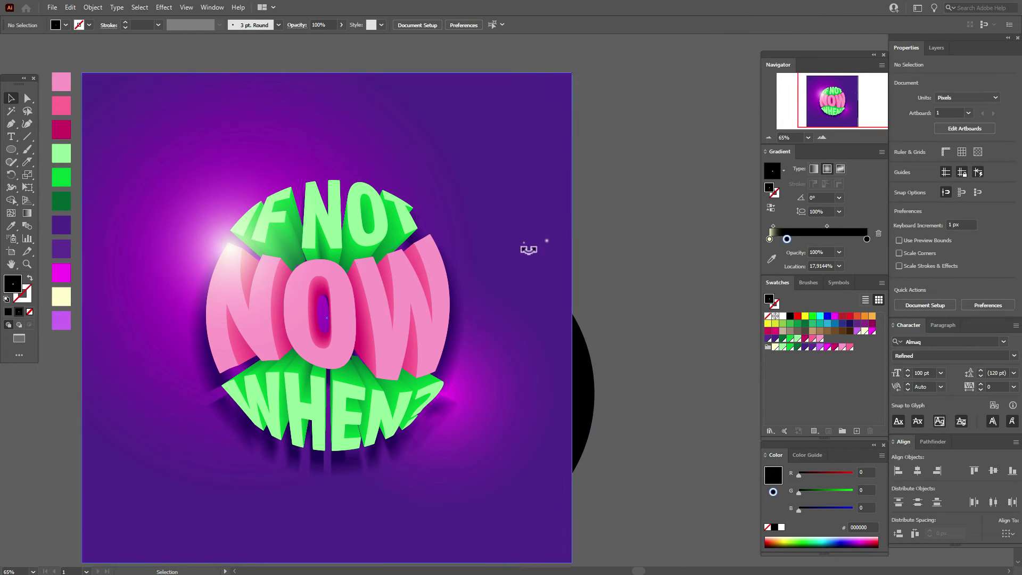
Step: Save the small circle as a new symbol in the Symbols panel
{"action": "left_click", "coordinate": [552, 256]}
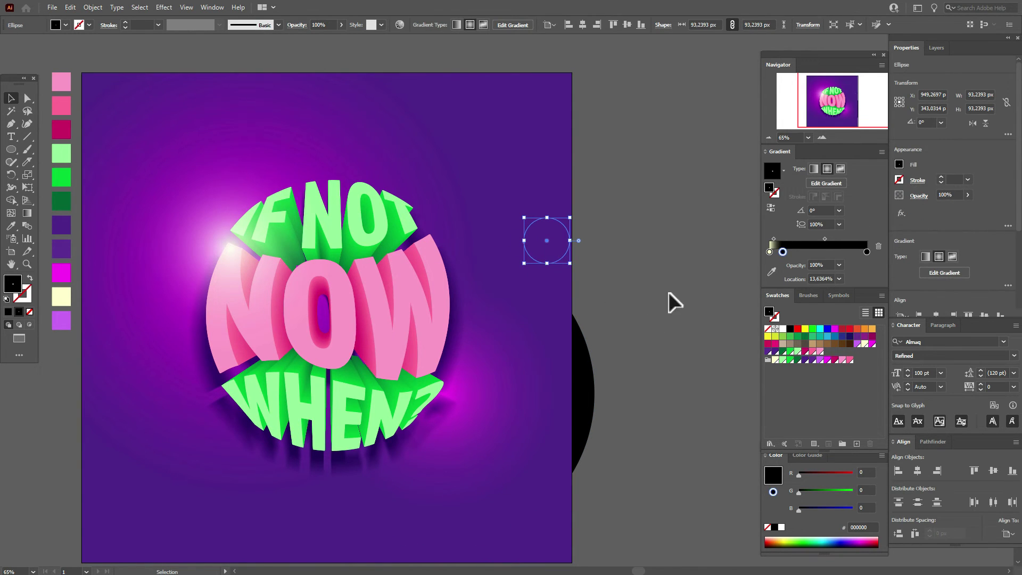
{"action": "left_click", "coordinate": [839, 296]}
{"action": "left_click", "coordinate": [855, 443]}
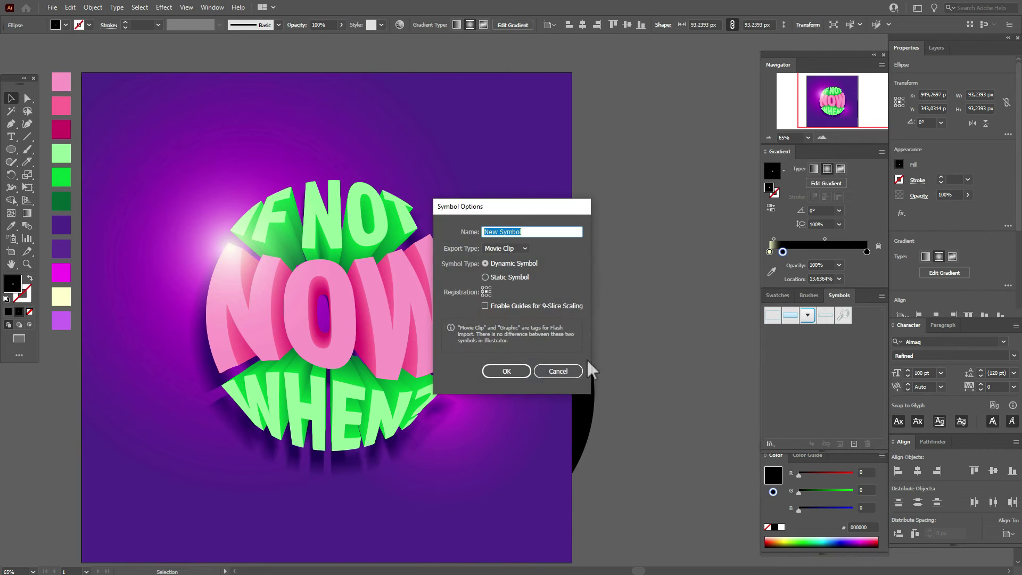
{"action": "left_click", "coordinate": [532, 377]}
{"action": "left_click", "coordinate": [553, 261]}
Step: Save the dot's circle as a second new symbol and delete the leftover dot instance
{"action": "left_click", "coordinate": [524, 243]}
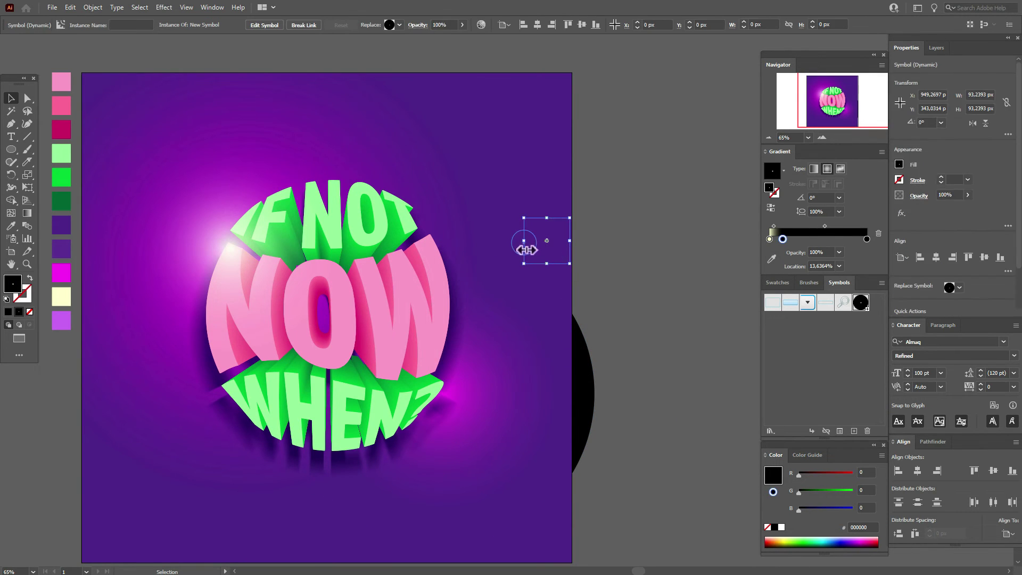
{"action": "double_click", "coordinate": [521, 252]}
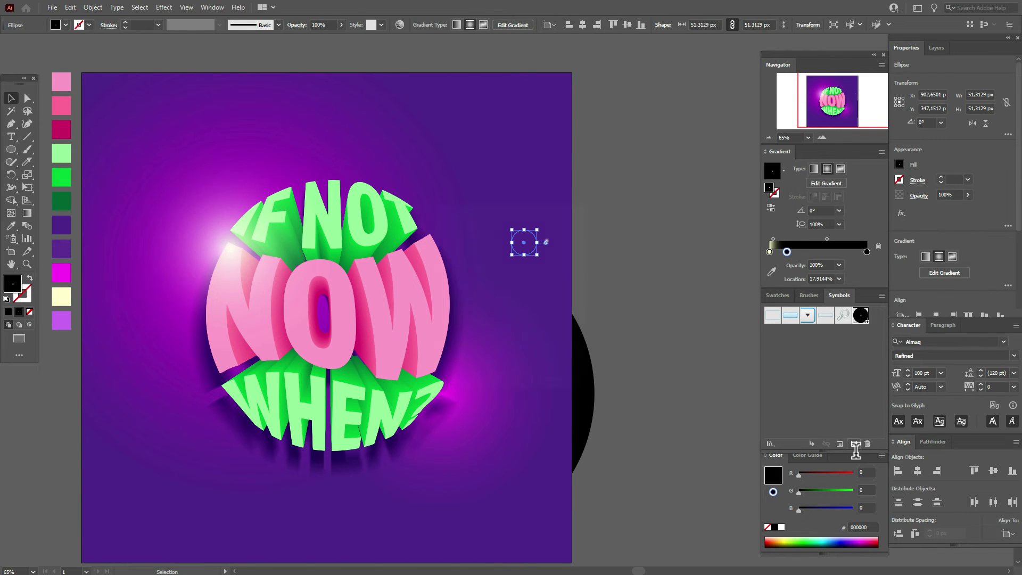
{"action": "left_click", "coordinate": [853, 444]}
{"action": "left_click", "coordinate": [507, 372]}
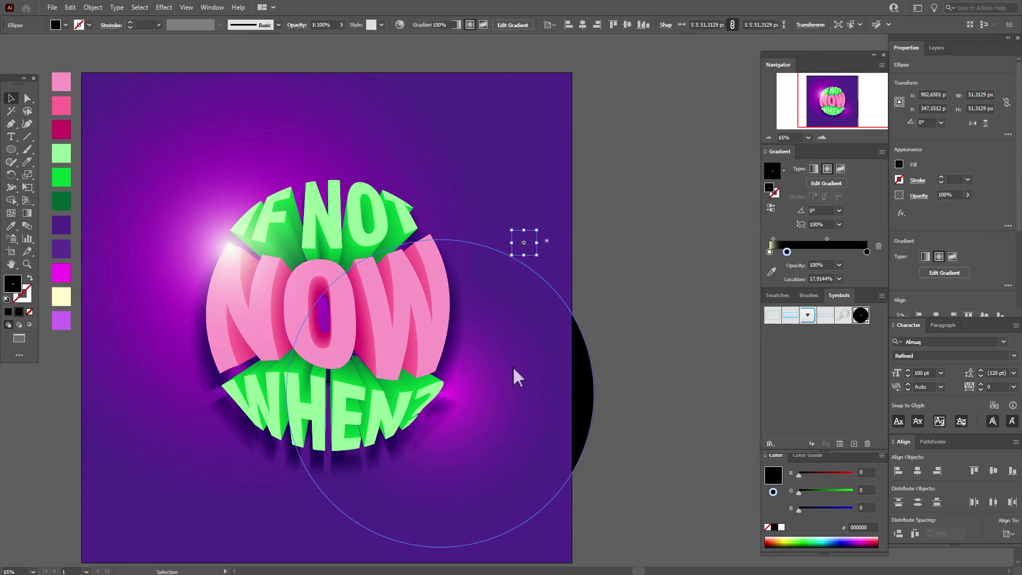
{"action": "left_click", "coordinate": [544, 245], "text": "shift"}
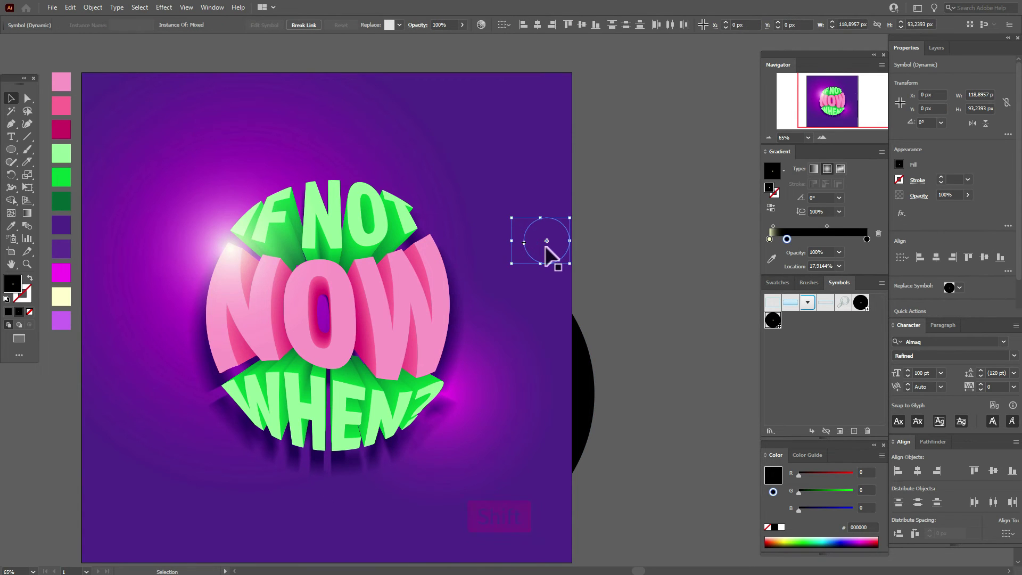
{"action": "key", "text": "Delete"}
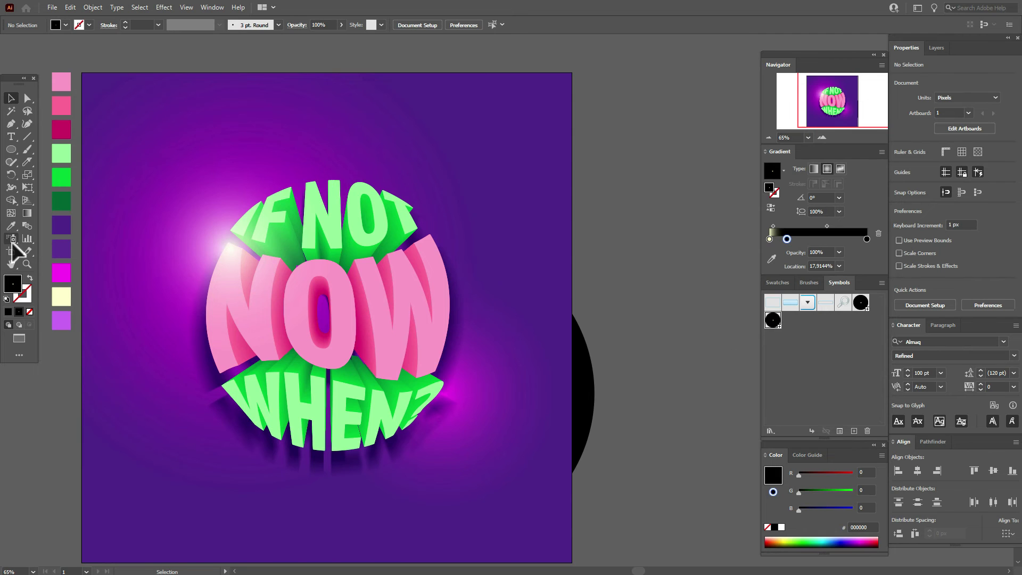
Step: Spray tiny sparkle dots with a 25 px Symbol Sprayer around the upper-left glow
{"action": "key", "text": "shift+s"}
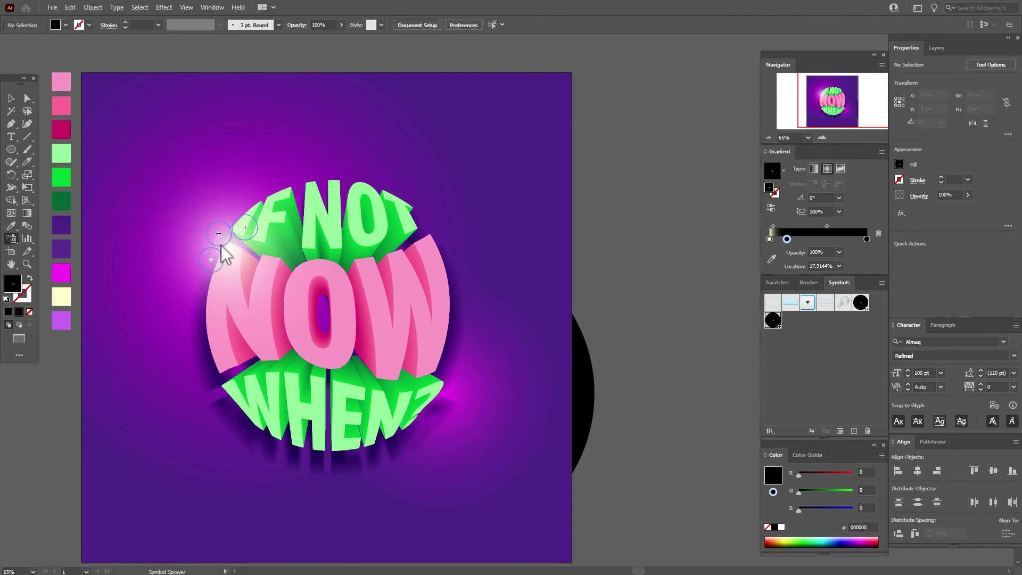
{"action": "key", "text": "Return"}
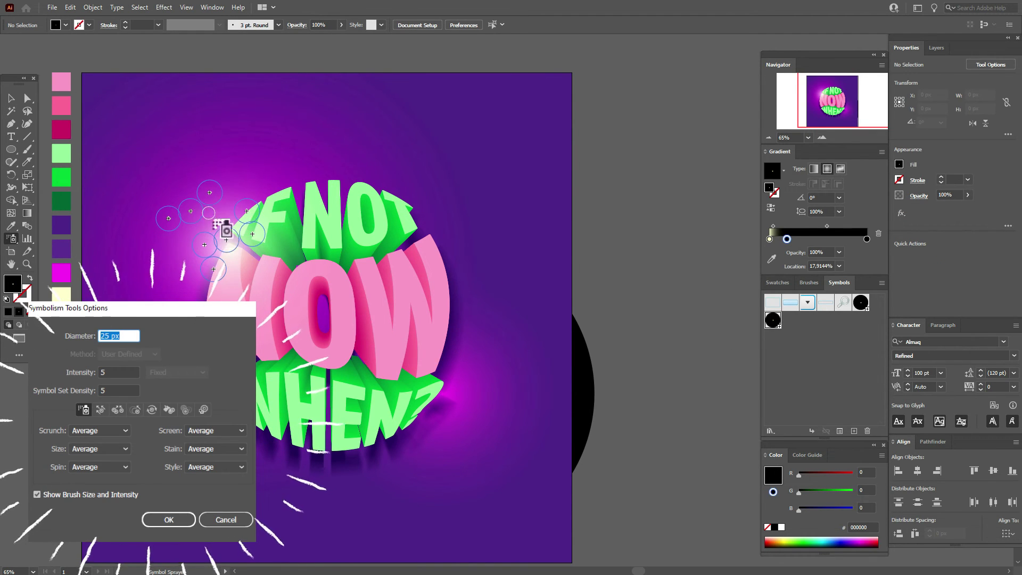
{"action": "key", "text": "Return"}
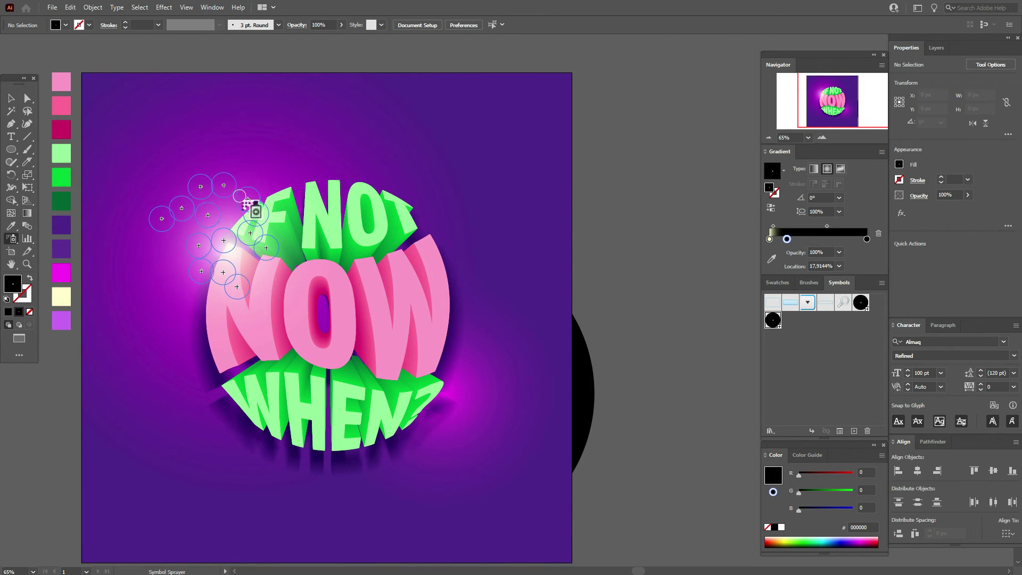
{"action": "left_click_drag", "start_coordinate": [241, 198], "coordinate": [242, 200]}
{"action": "mouse_move", "coordinate": [174, 189]}
{"action": "left_mouse_down"}
{"action": "mouse_move", "coordinate": [228, 225]}
{"action": "mouse_move", "coordinate": [221, 209]}
{"action": "mouse_move", "coordinate": [224, 248]}
{"action": "mouse_move", "coordinate": [180, 256]}
{"action": "mouse_move", "coordinate": [303, 263]}
{"action": "left_mouse_up"}
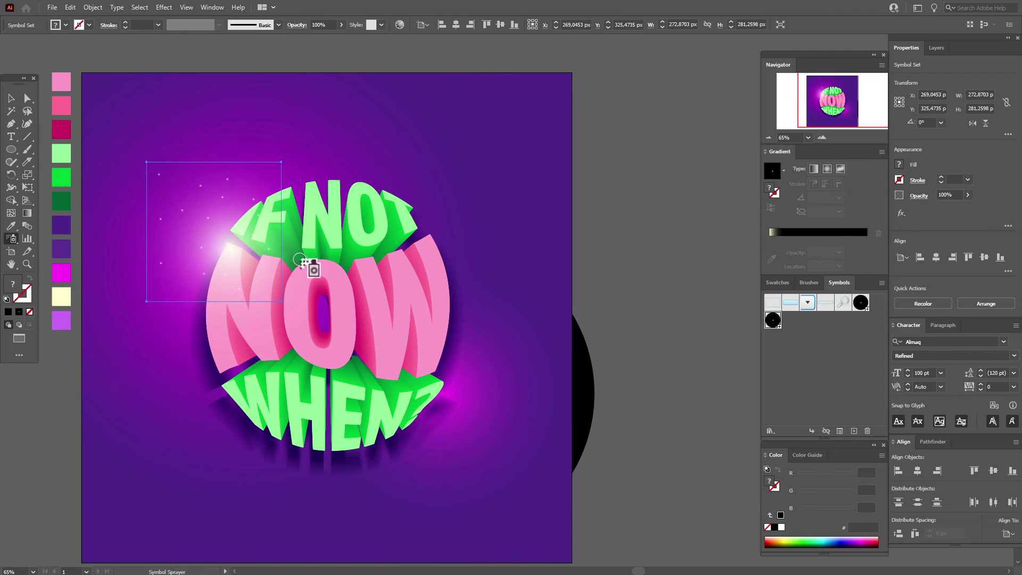
{"action": "left_click", "coordinate": [10, 98]}
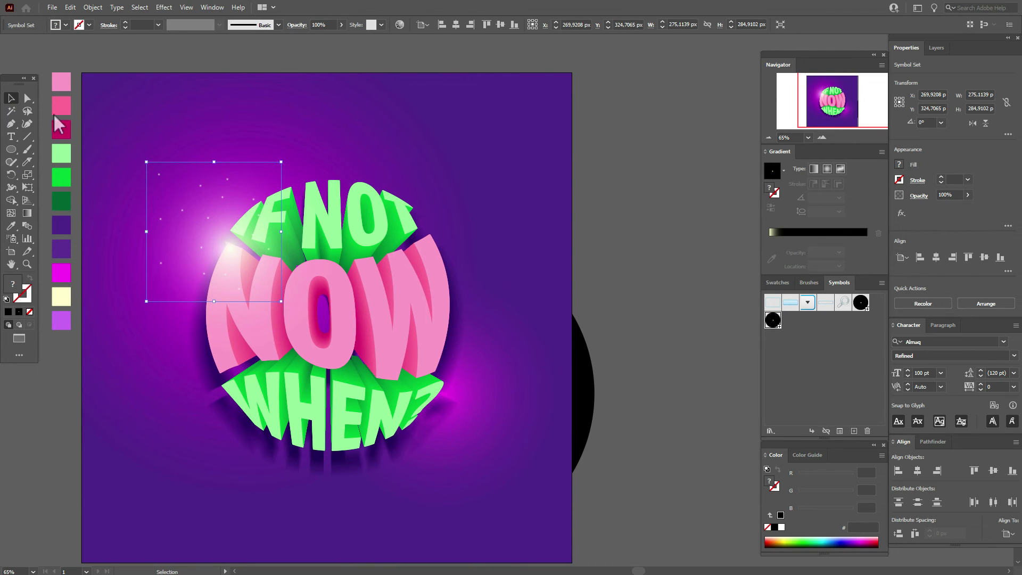
{"action": "left_click", "coordinate": [649, 222]}
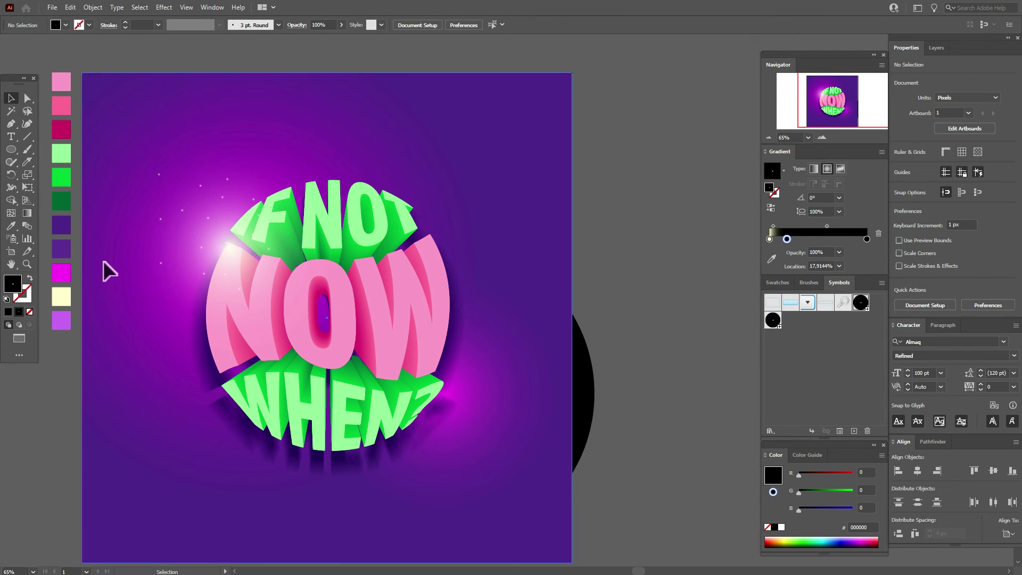
{"action": "left_click", "coordinate": [11, 239]}
{"action": "mouse_move", "coordinate": [193, 207]}
{"action": "left_mouse_down"}
{"action": "mouse_move", "coordinate": [230, 201]}
{"action": "mouse_move", "coordinate": [216, 169]}
{"action": "mouse_move", "coordinate": [187, 244]}
{"action": "mouse_move", "coordinate": [146, 201]}
{"action": "mouse_move", "coordinate": [222, 232]}
{"action": "mouse_move", "coordinate": [256, 266]}
{"action": "mouse_move", "coordinate": [240, 221]}
{"action": "mouse_move", "coordinate": [257, 292]}
{"action": "left_mouse_up"}
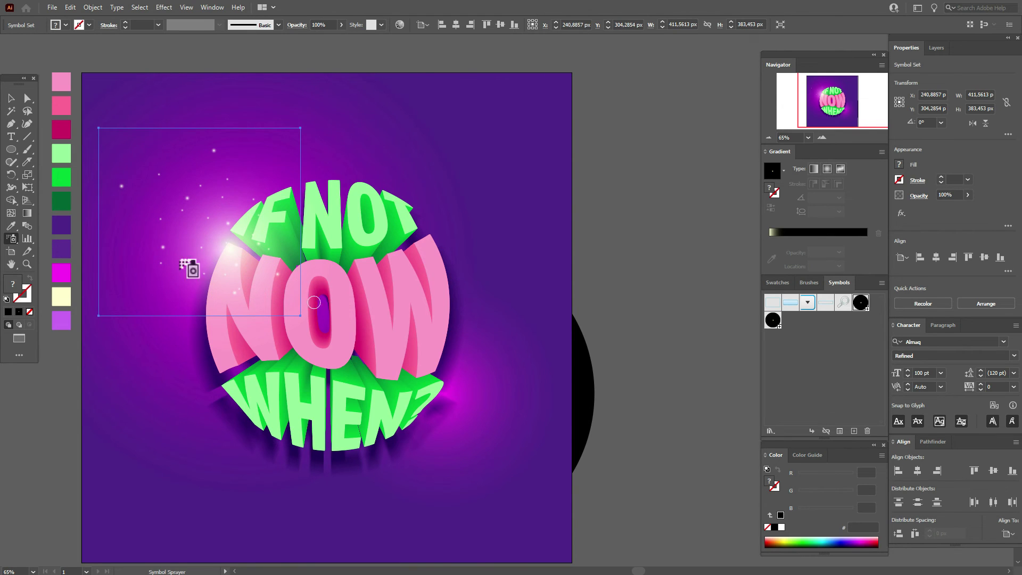
{"action": "key", "text": "v"}
{"action": "left_click", "coordinate": [672, 235]}
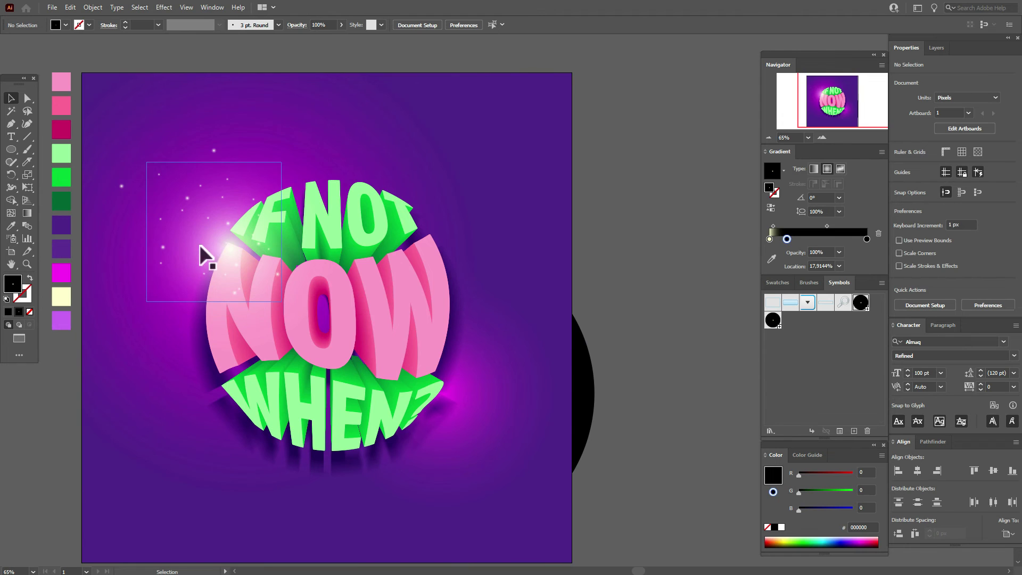
Step: Enlarge the radial glow ellipse to about 596 px and push its gradient midpoint outward
{"action": "left_click", "coordinate": [171, 322]}
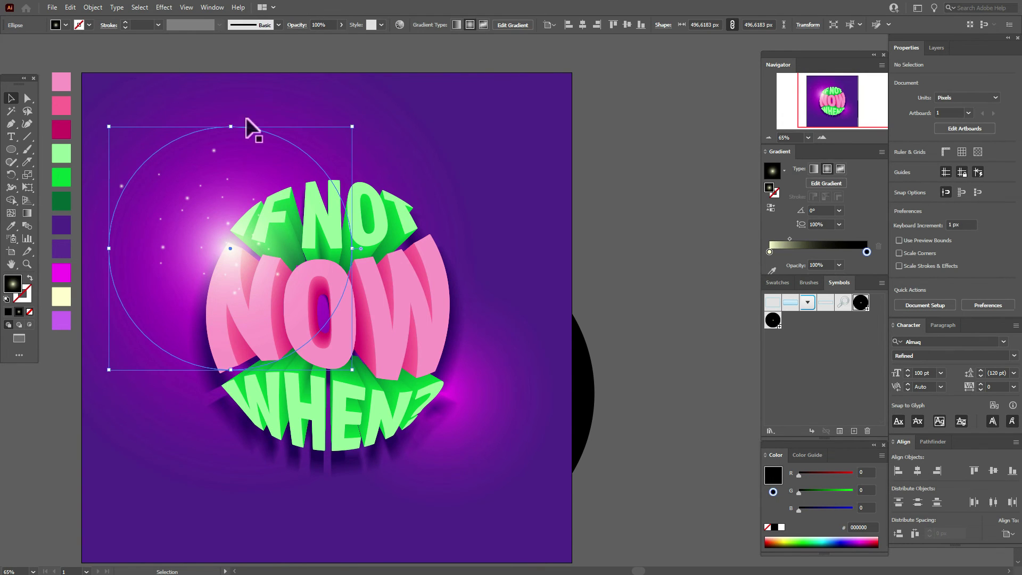
{"action": "left_click_drag", "start_coordinate": [231, 127], "coordinate": [262, 77]}
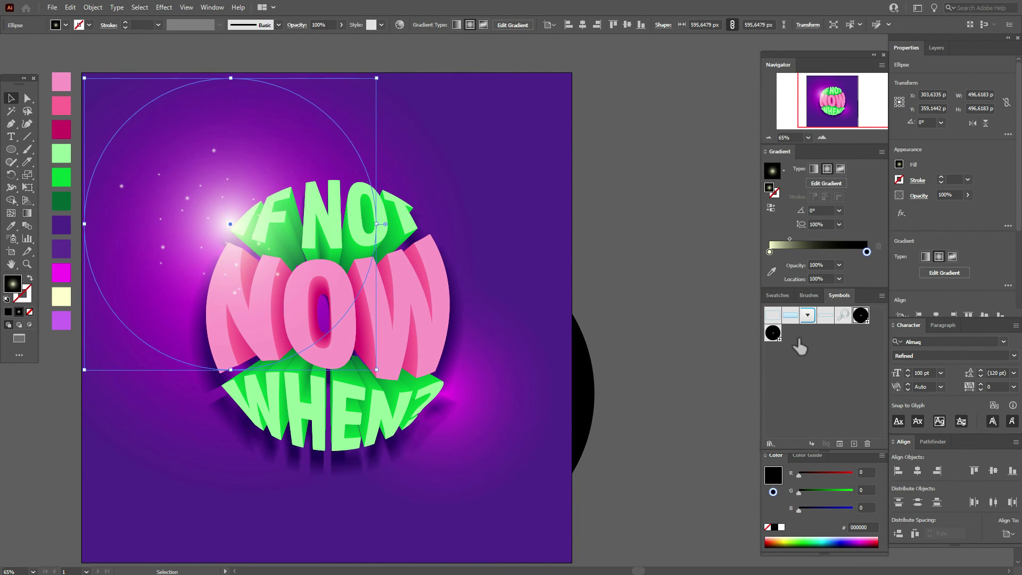
{"action": "left_click_drag", "start_coordinate": [794, 243], "coordinate": [805, 242]}
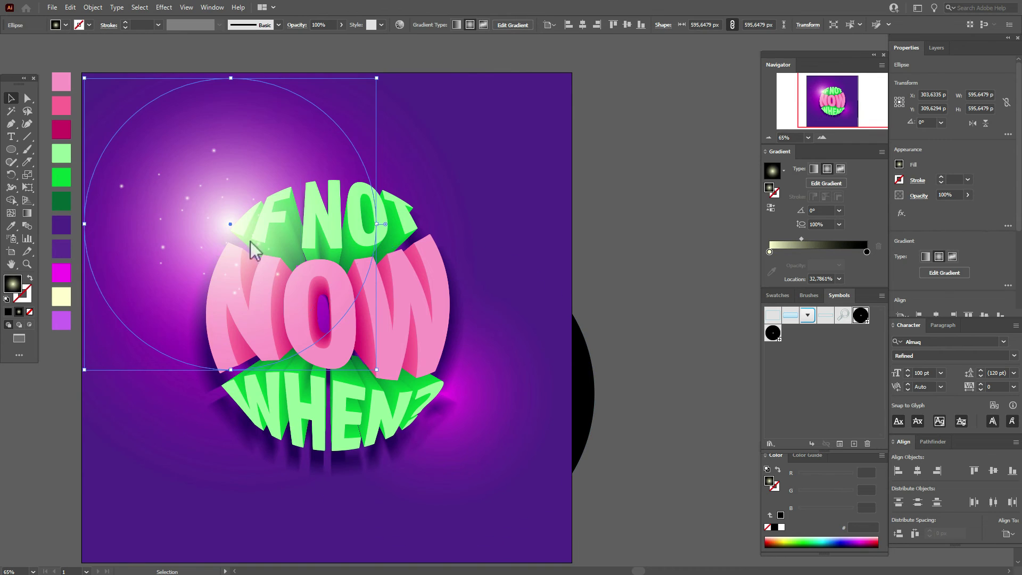
{"action": "left_click_drag", "start_coordinate": [231, 221], "coordinate": [230, 251]}
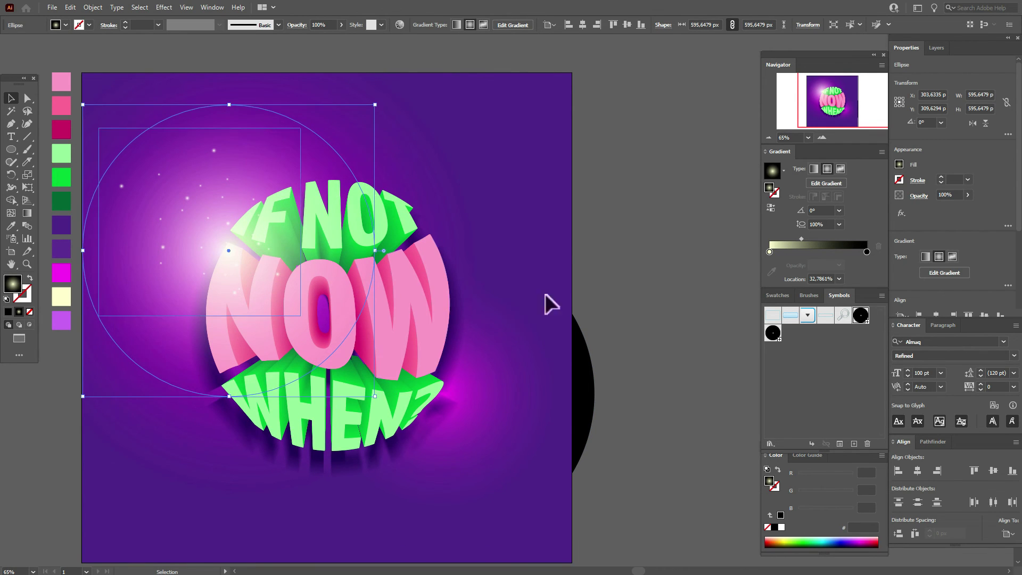
{"action": "left_click", "coordinate": [663, 273]}
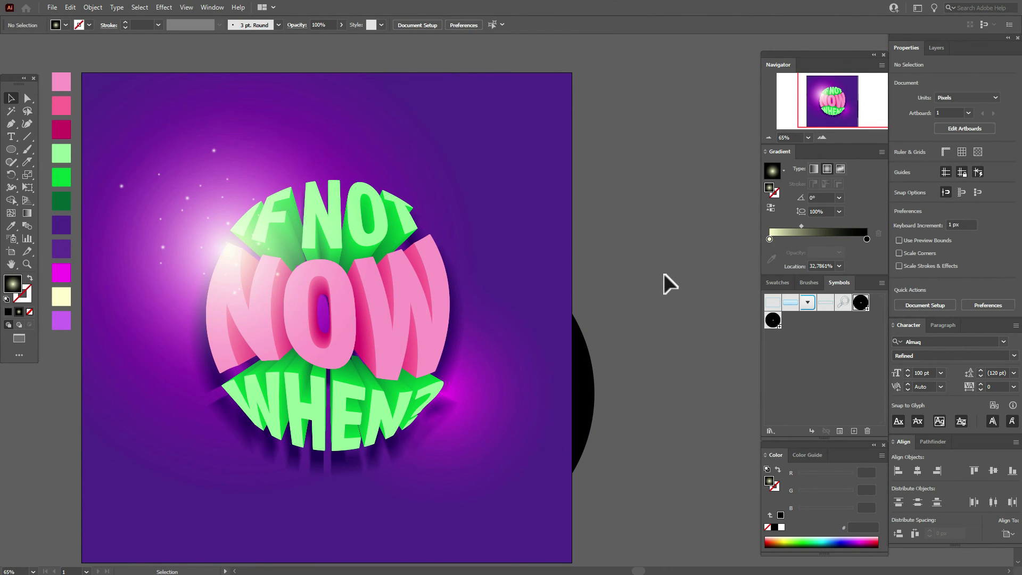
Step: Draw five small light-purple circles across the upper-left area near the glow
{"action": "left_click", "coordinate": [60, 322]}
{"action": "left_click", "coordinate": [19, 149]}
{"action": "left_click_drag", "start_coordinate": [188, 140], "coordinate": [201, 153]}
{"action": "left_click_drag", "start_coordinate": [146, 201], "coordinate": [158, 213]}
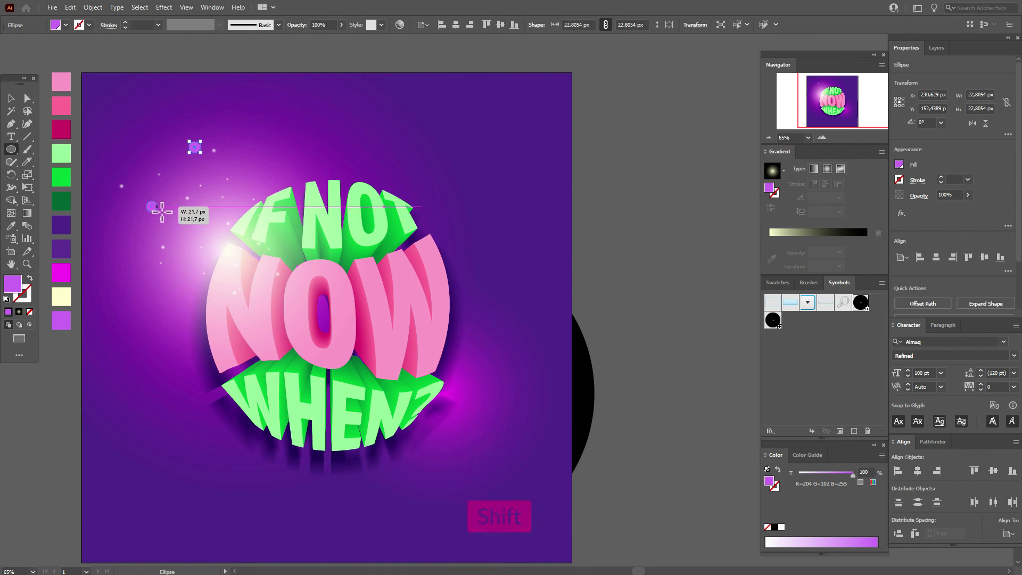
{"action": "left_click_drag", "start_coordinate": [133, 139], "coordinate": [141, 148]}
{"action": "left_click_drag", "start_coordinate": [203, 234], "coordinate": [206, 237]}
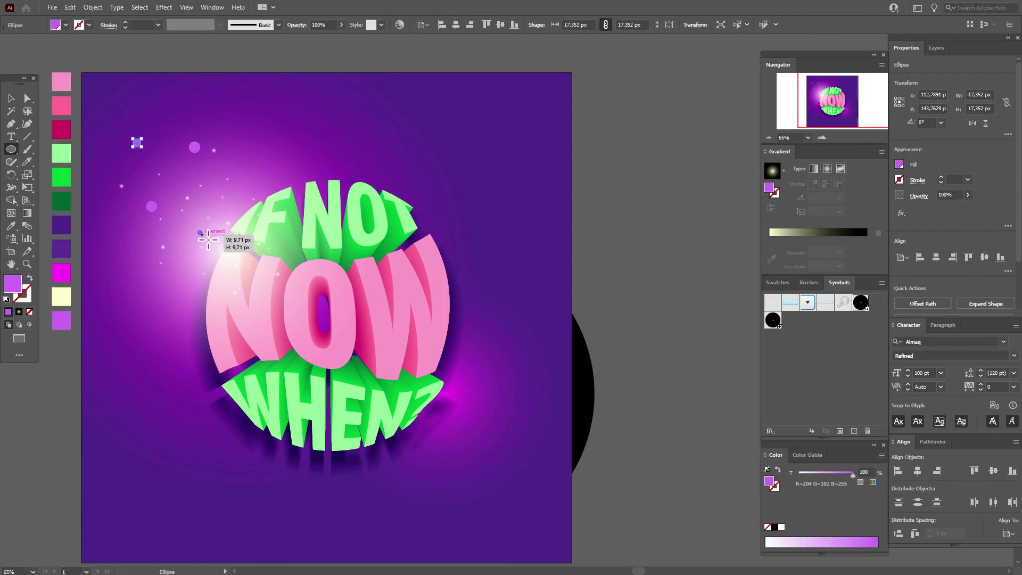
{"action": "left_click_drag", "start_coordinate": [231, 205], "coordinate": [237, 213]}
Step: Select the small purple circles together and set their opacity to 30%
{"action": "key", "text": "v"}
{"action": "left_click", "coordinate": [200, 233], "text": "shift"}
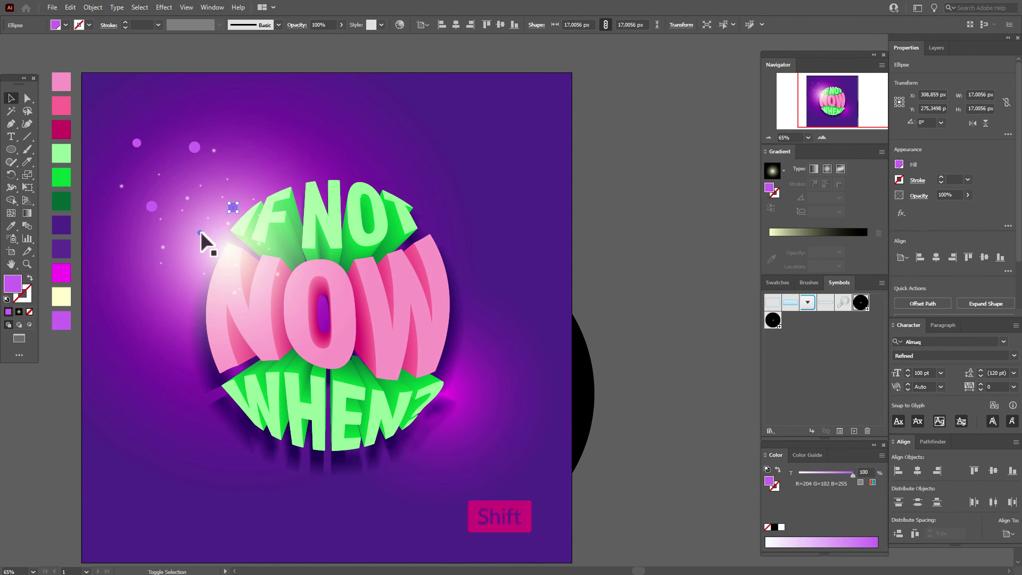
{"action": "left_click", "coordinate": [195, 148], "text": "shift"}
{"action": "left_click", "coordinate": [153, 206], "text": "shift"}
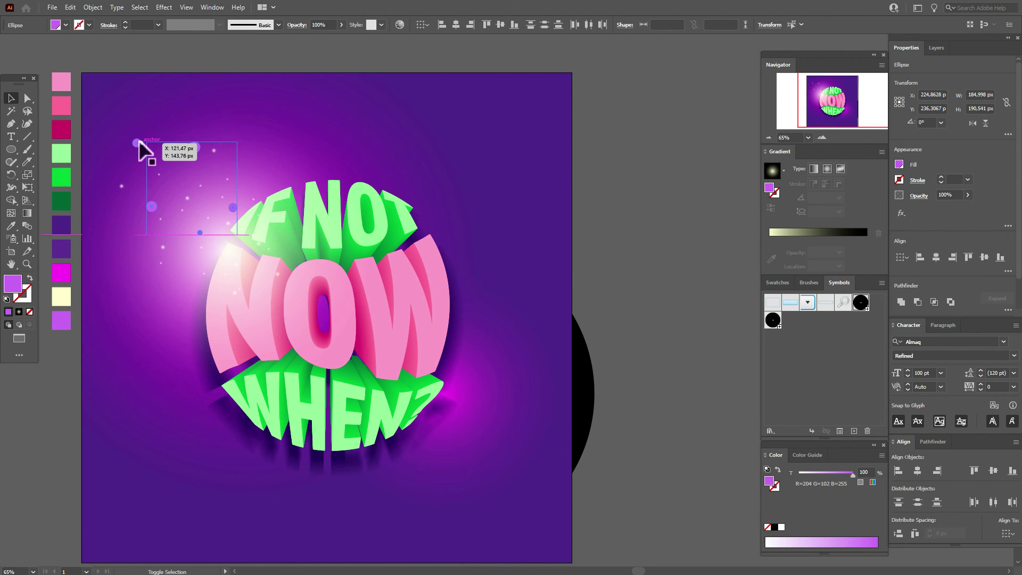
{"action": "left_click", "coordinate": [137, 142], "text": "shift"}
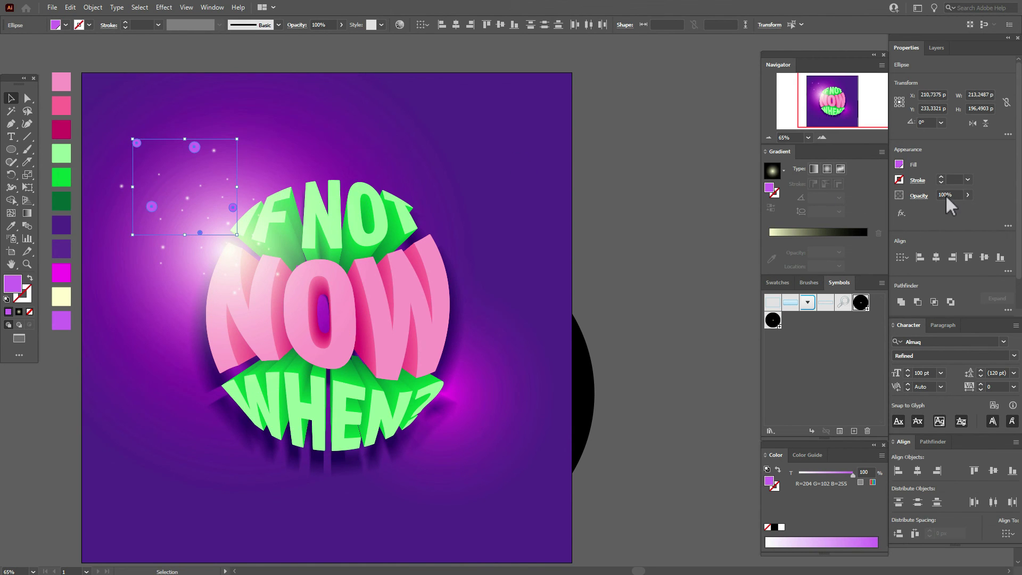
{"action": "key", "text": "KP_3"}
{"action": "type", "text": "0"}
{"action": "left_click", "coordinate": [634, 190]}
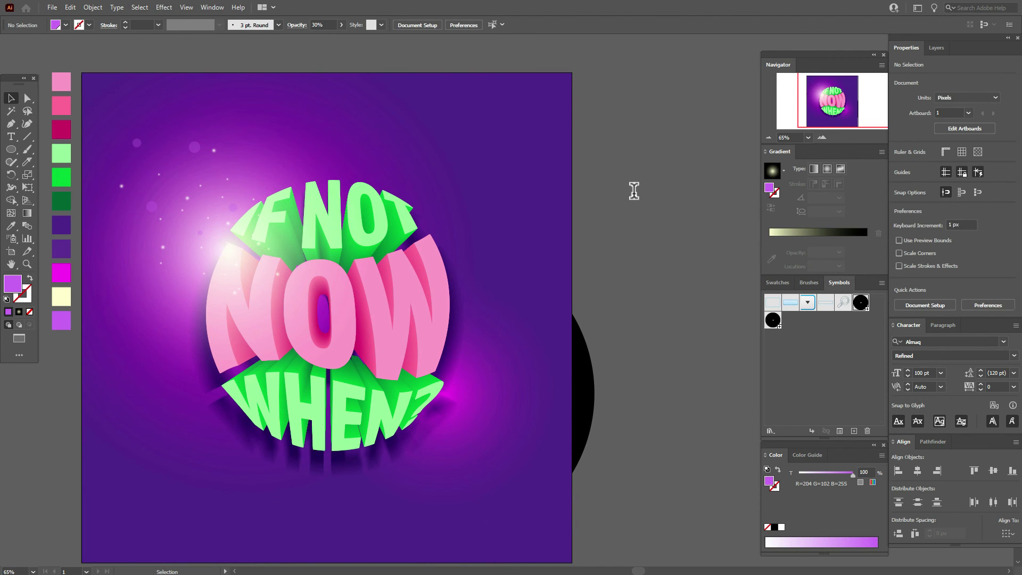
Step: Bring the upper-left glow ellipse to the front of the stacking order
{"action": "left_click", "coordinate": [262, 181]}
{"action": "right_click", "coordinate": [262, 180]}
{"action": "mouse_move", "coordinate": [328, 372]}
{"action": "left_click", "coordinate": [422, 376]}
{"action": "left_click", "coordinate": [644, 257]}
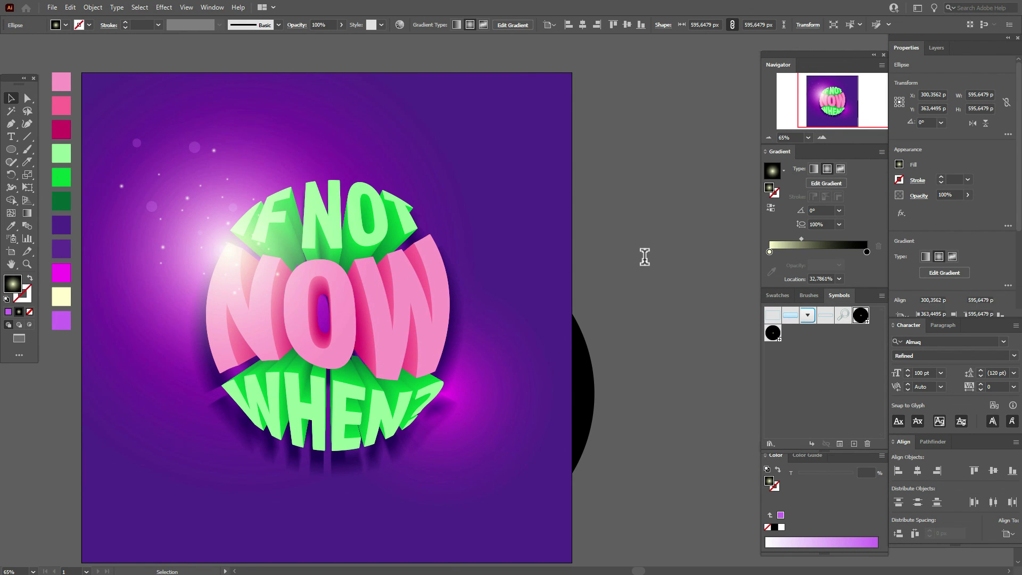
Step: Fit the artboard in view and shrink the lower-right magenta glow circle to about 576 px
{"action": "double_click", "coordinate": [9, 265]}
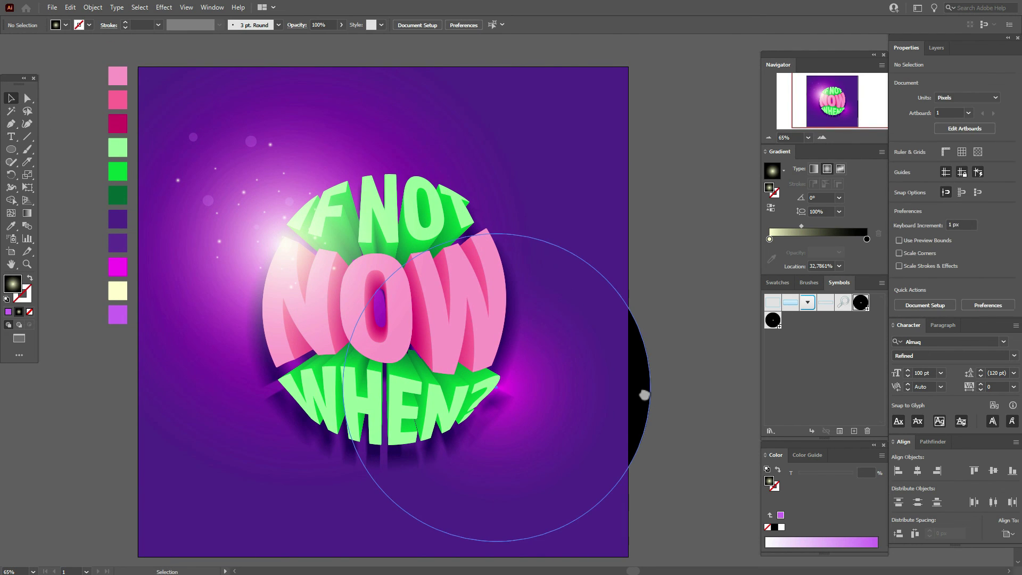
{"action": "left_click", "coordinate": [645, 394]}
{"action": "left_click_drag", "start_coordinate": [653, 394], "coordinate": [630, 393]}
{"action": "key", "text": "ctrl+h"}
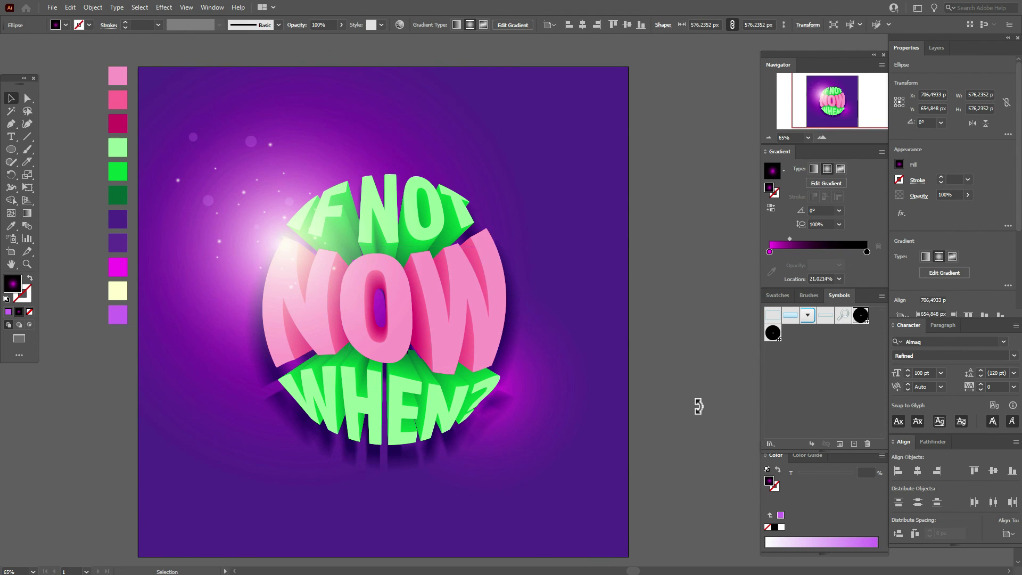